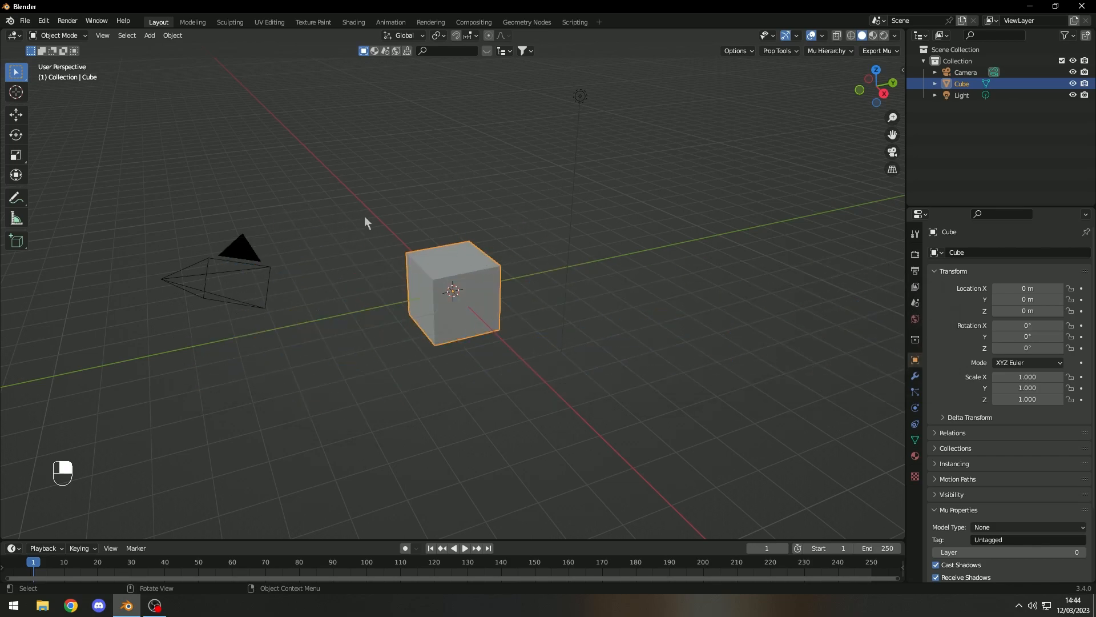
Delete the default cube and add a mesh circle at the world origin
key(x)
click(329, 216)
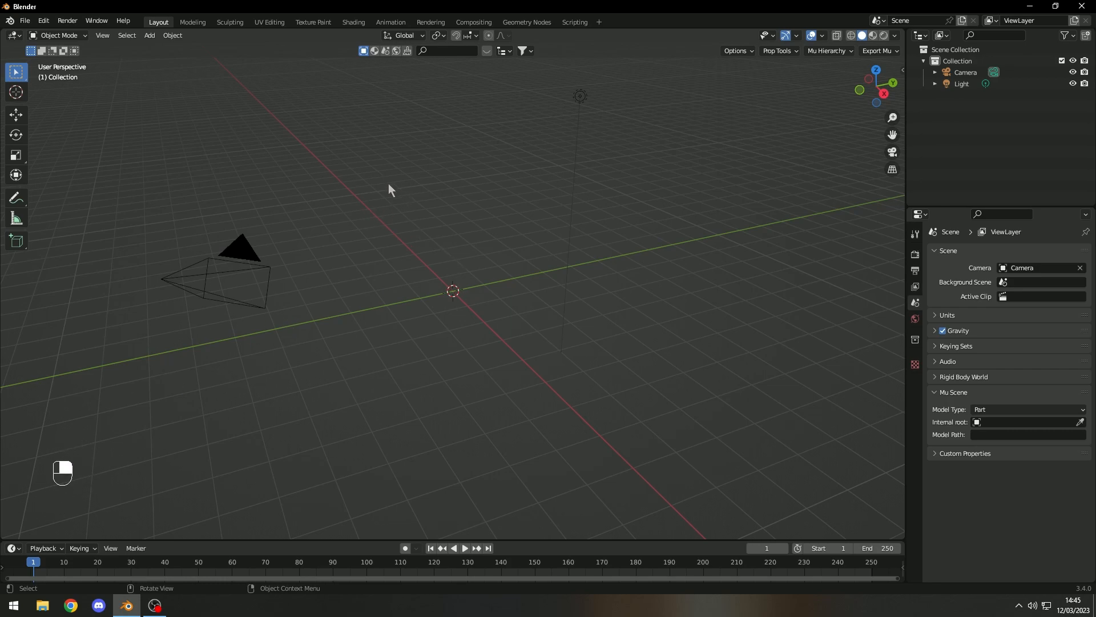
key(shift+a)
mouse_move(351, 186)
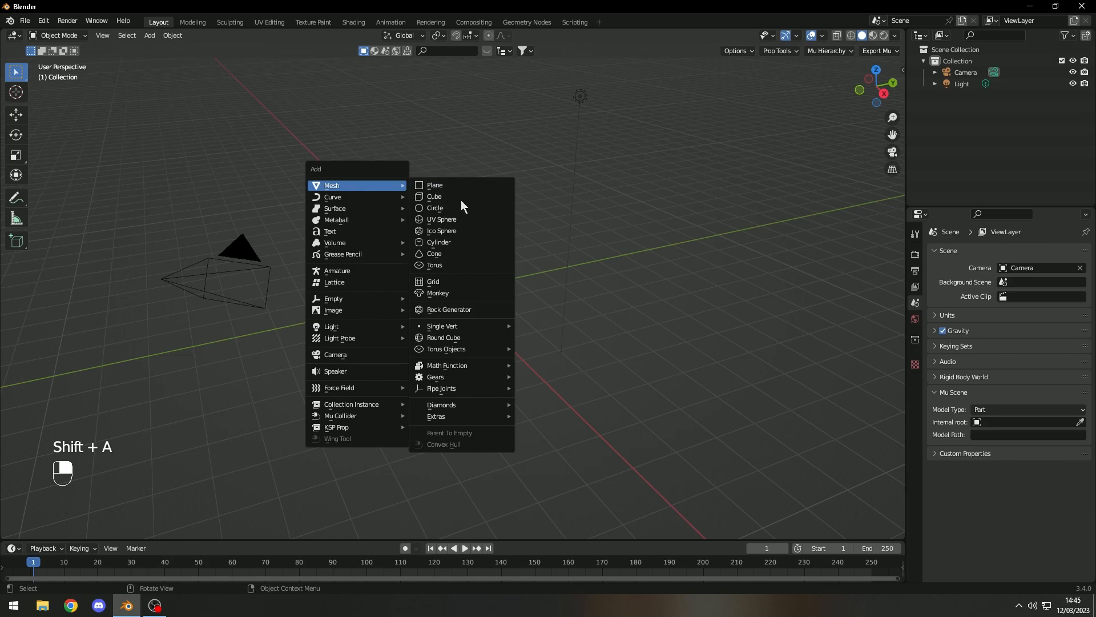
click(463, 208)
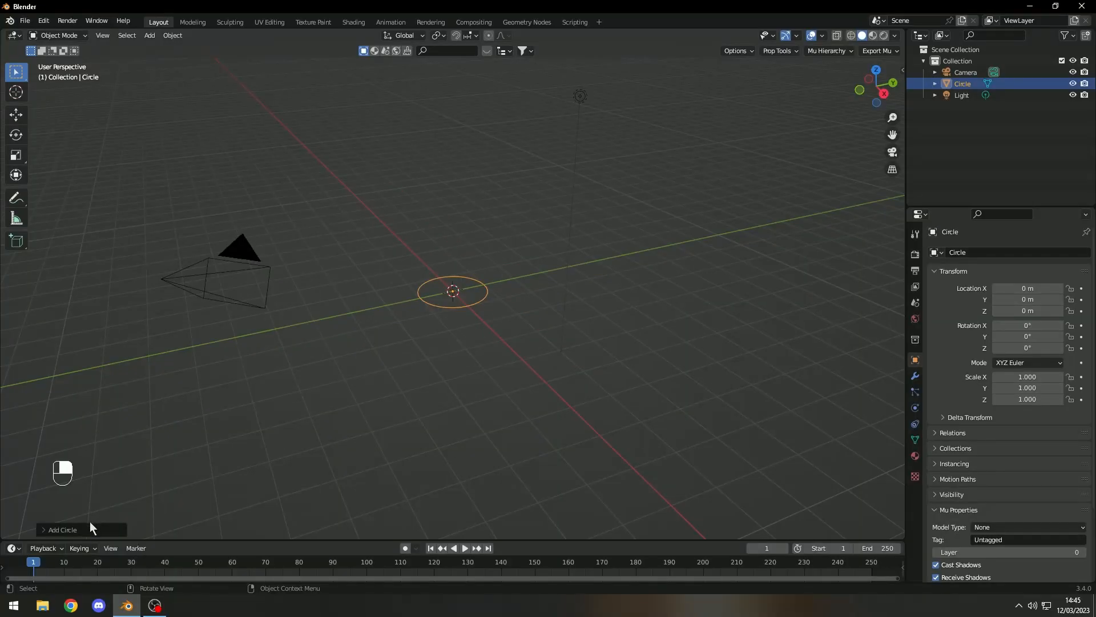
Set the new circle's vertex count to 10
click(90, 525)
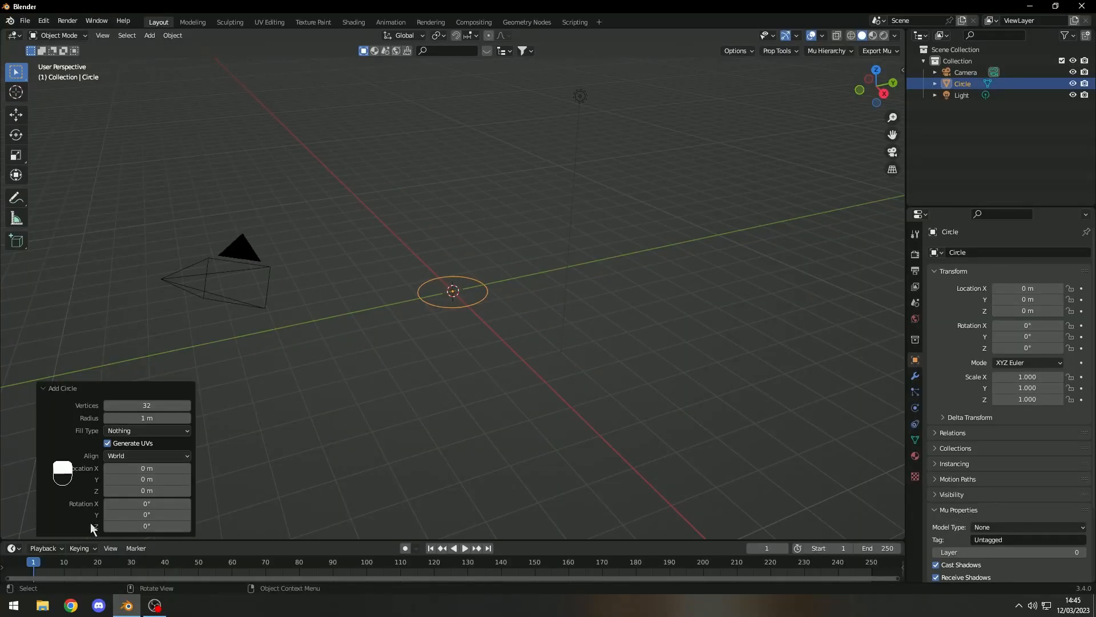
click(154, 405)
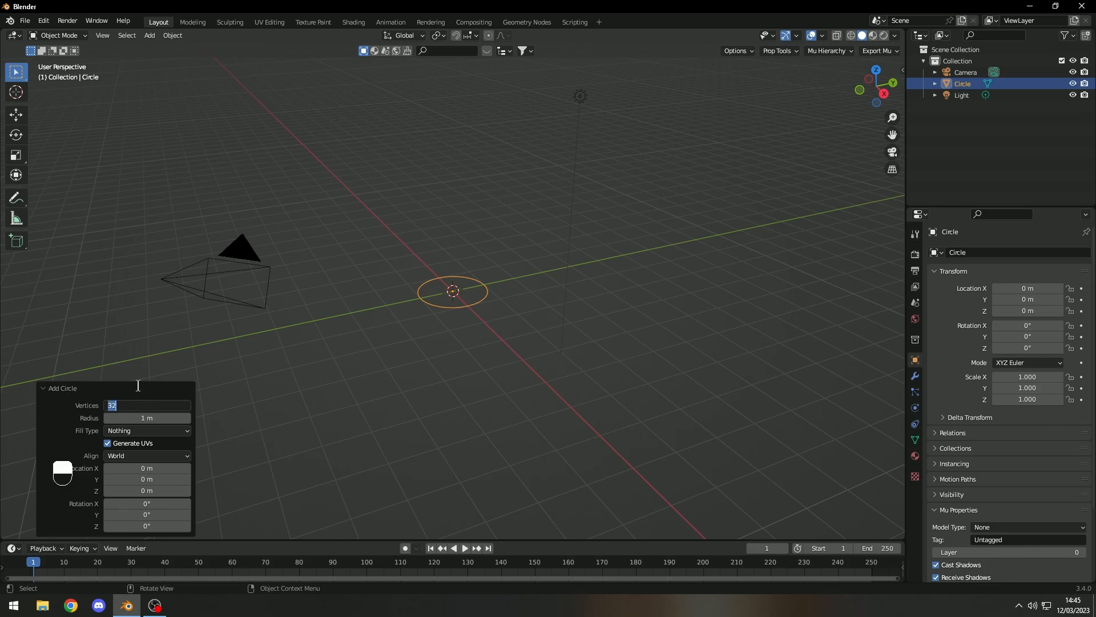
key(Return)
scroll(455, 304, up, 3)
middle_drag(591, 244, 333, 334)
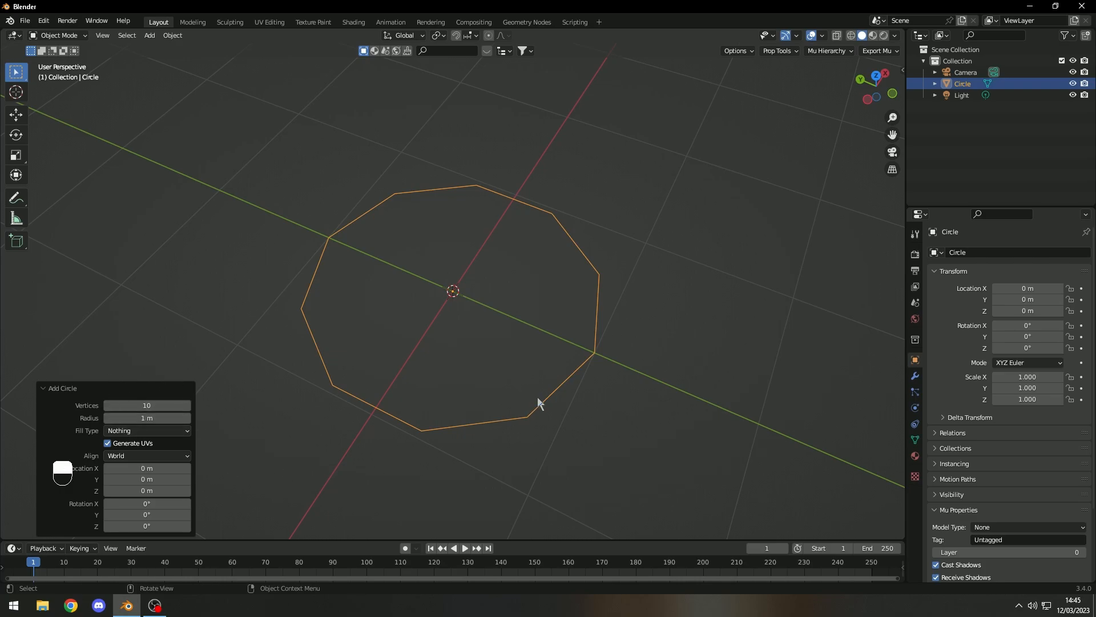
click(232, 335)
middle_drag(206, 404, 521, 273)
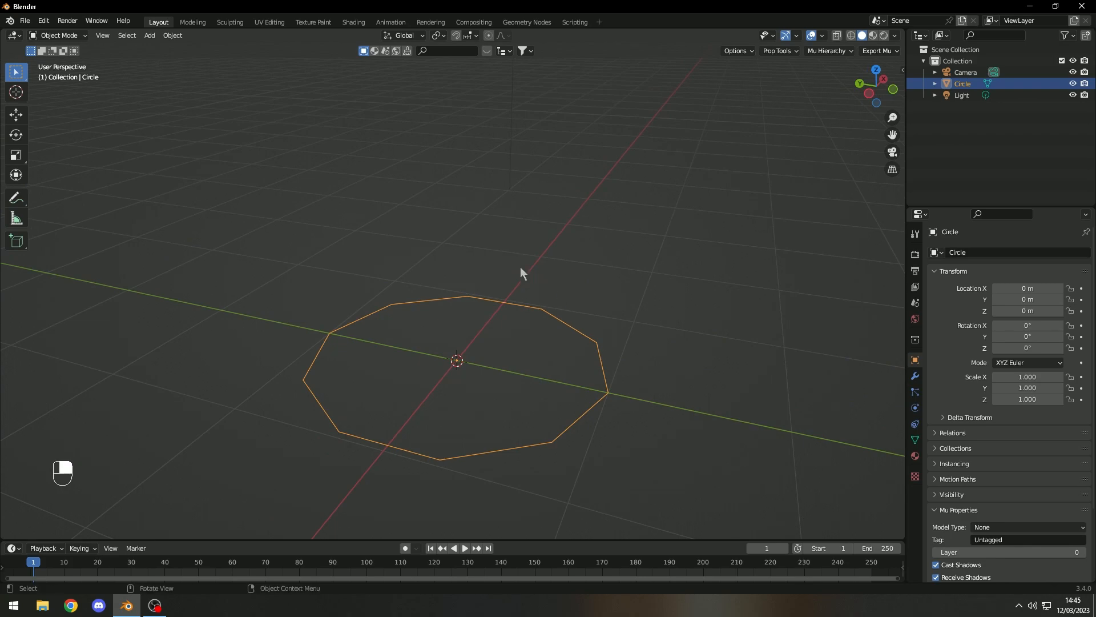
Enter Edit Mode on the circle and fill its outline with a face
click(63, 36)
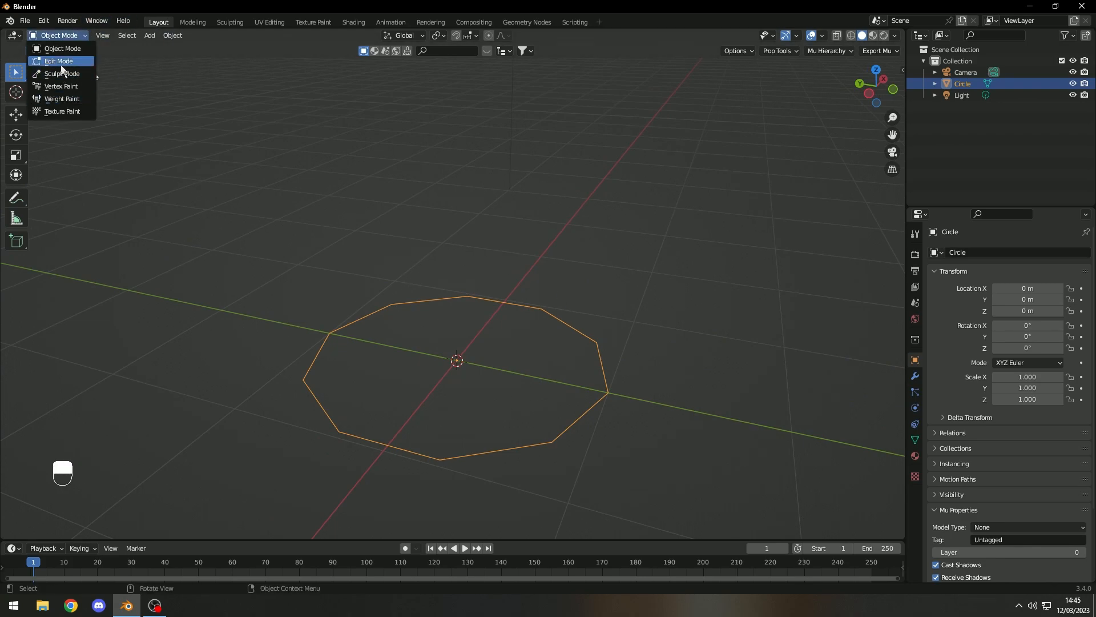
click(67, 48)
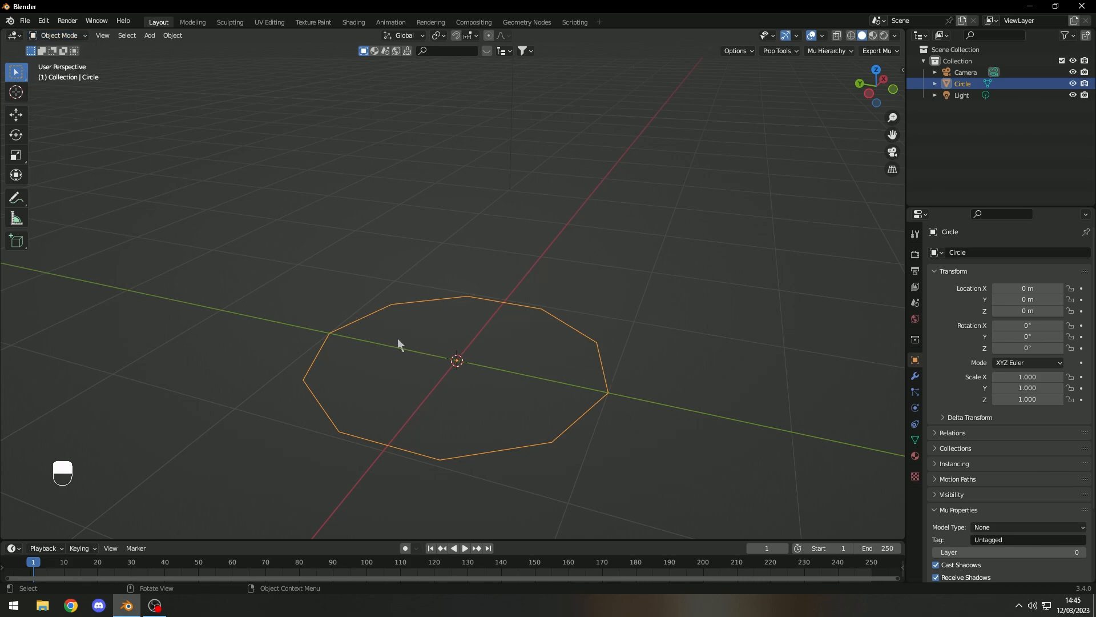
key(Tab)
shift+middle_drag(519, 379, 536, 310)
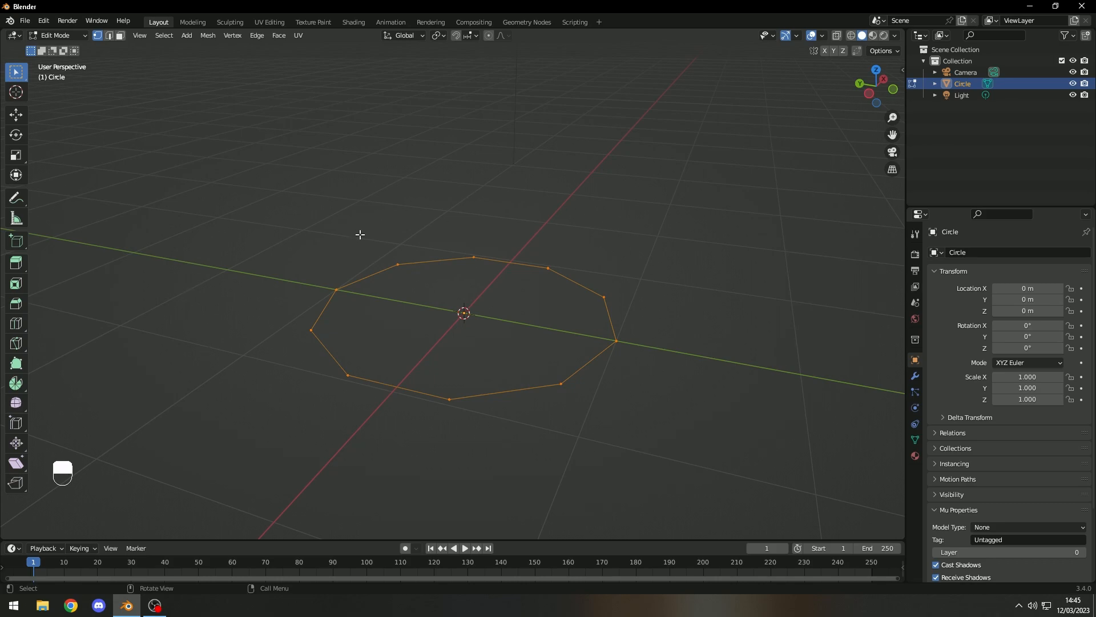
key(f)
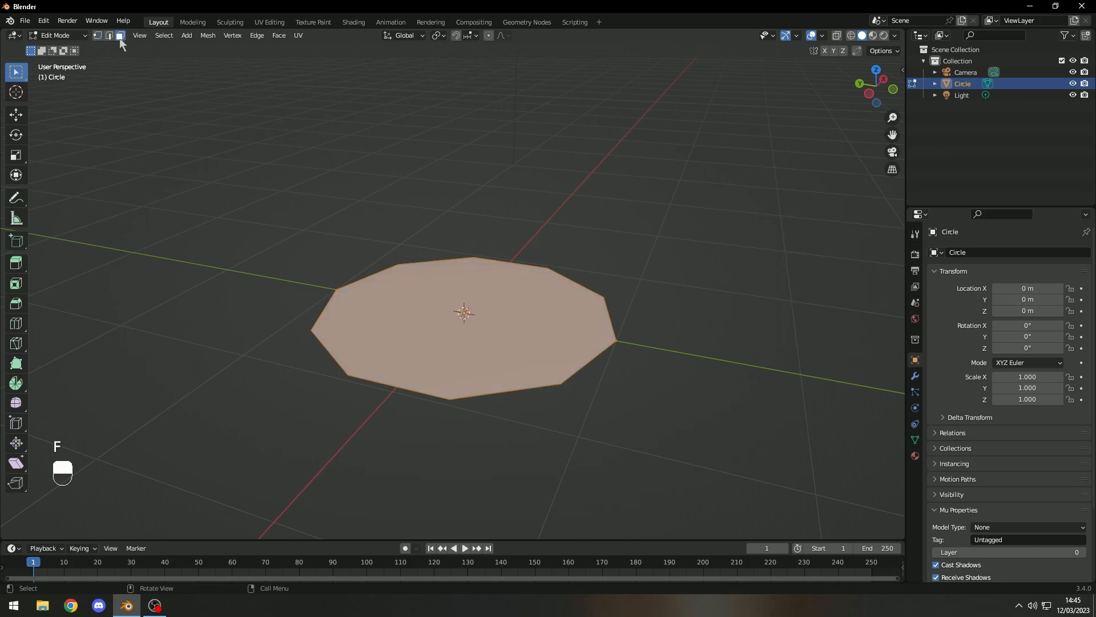
Cycle through the vertex, edge and face selection modes, ending in face mode with the circle's face selected
click(97, 35)
click(120, 36)
key(1)
key(2)
key(3)
key(1)
click(582, 297)
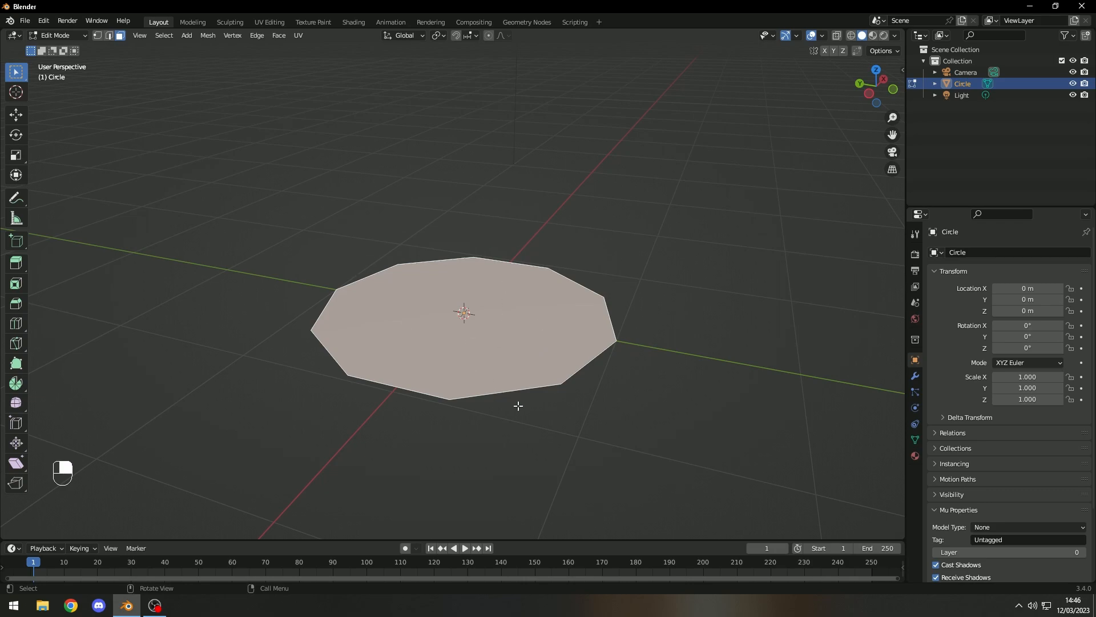
Extrude the circle's face upward about 1.84 m to form the pot's body
key(e)
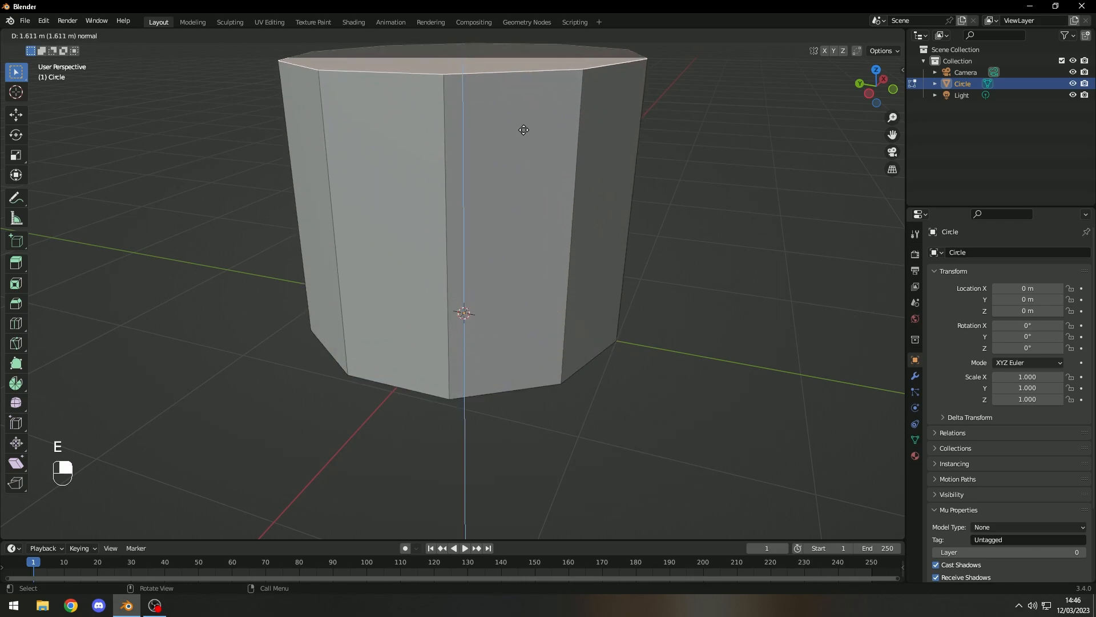
click(520, 94)
shift+middle_drag(521, 93, 484, 185)
scroll(533, 261, down, 3)
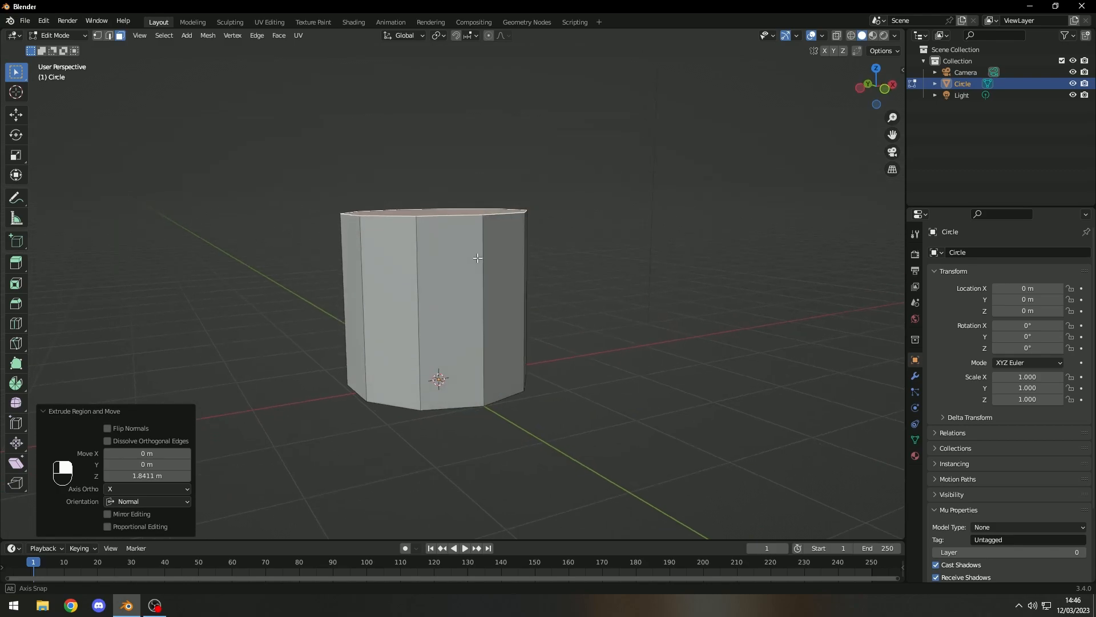
scroll(484, 185, down, 1)
Scale the top face up to about 1.109 so the body's walls flare outward
key(s)
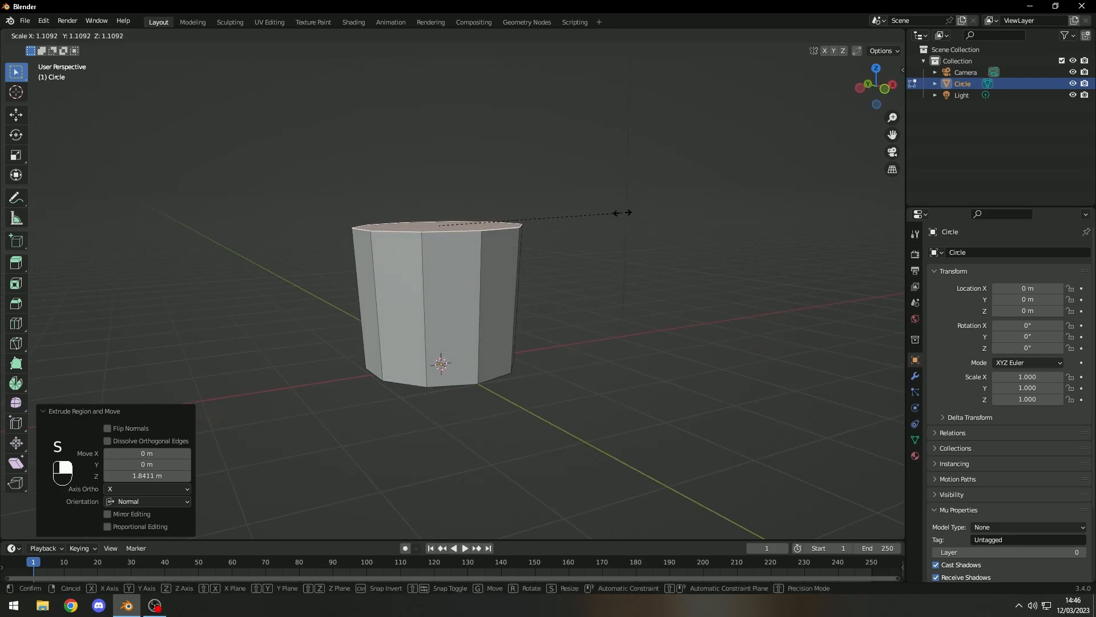
click(622, 213)
middle_drag(509, 203, 519, 201)
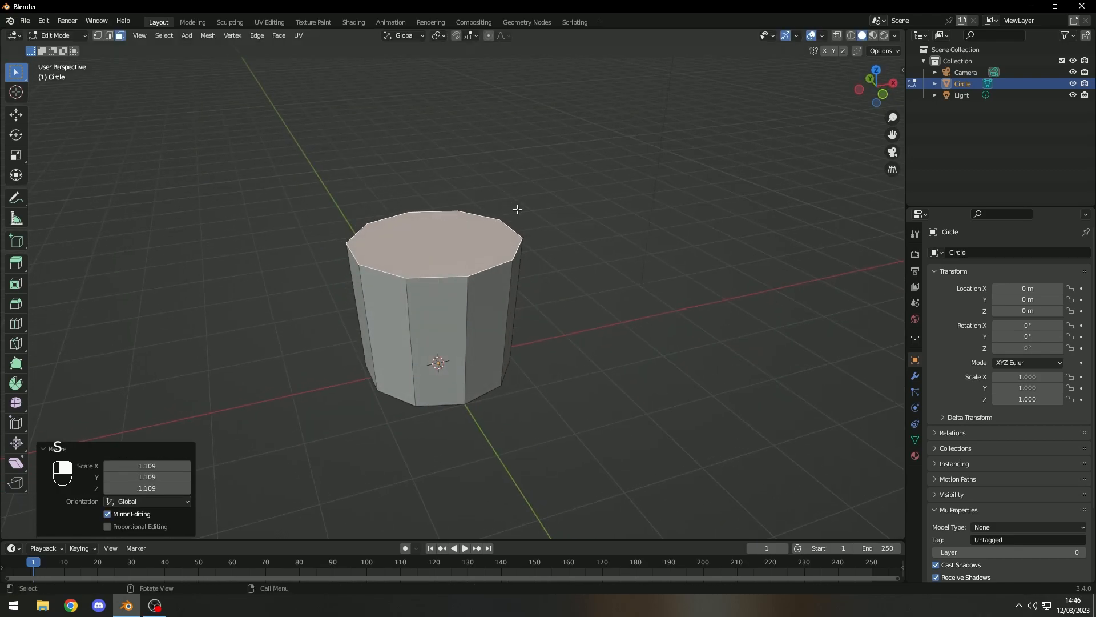
Extrude the top face in place and scale it outward to about 1.188 as the base of a rim
key(e)
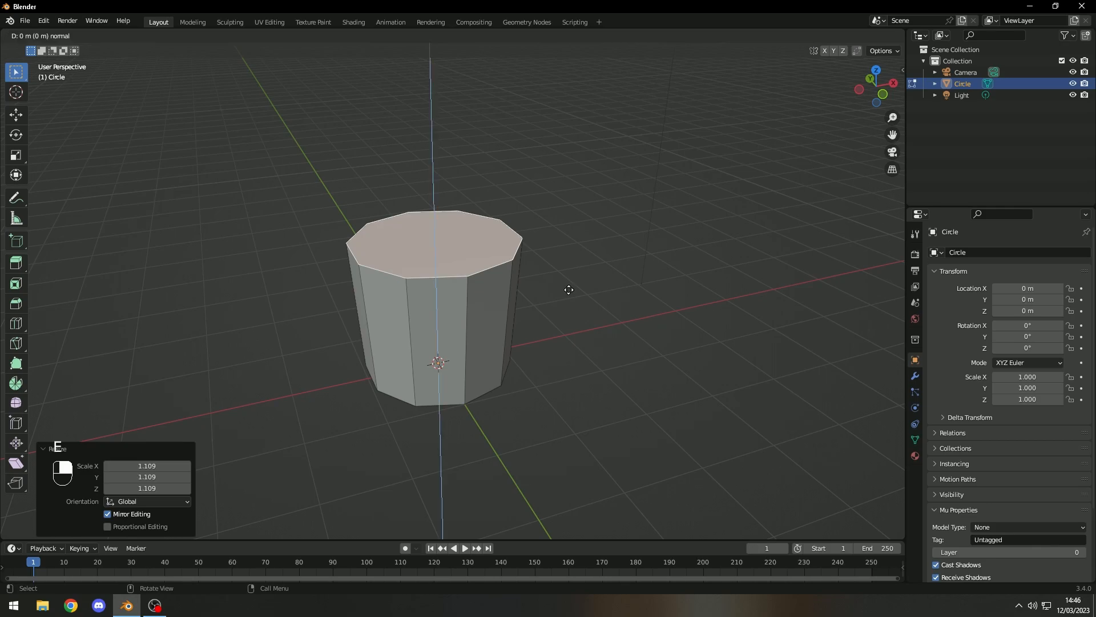
right_click(570, 290)
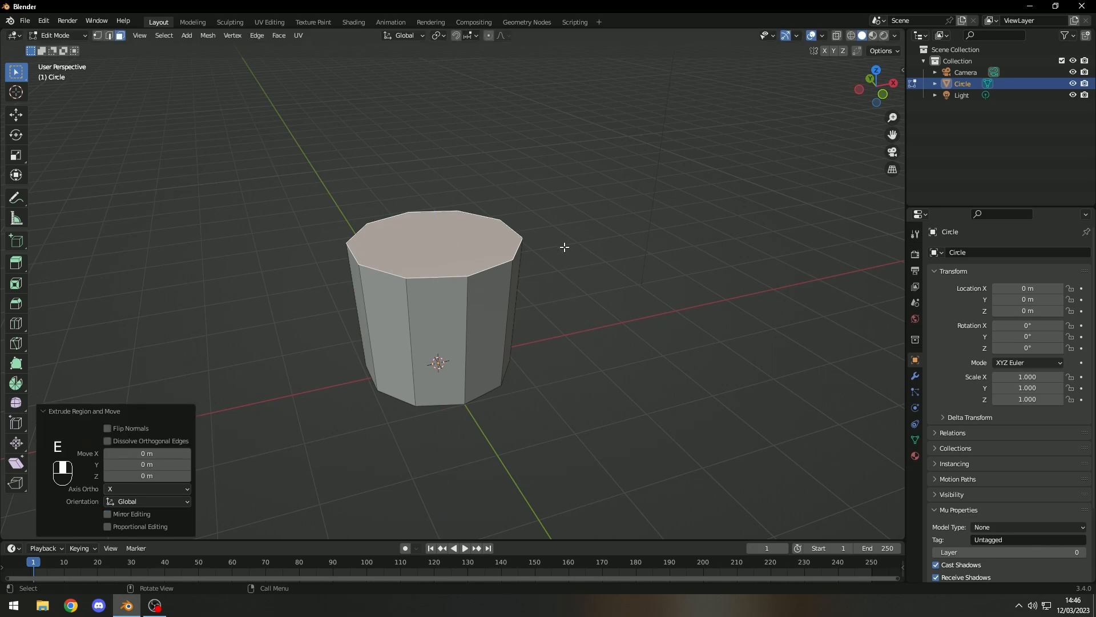
key(s)
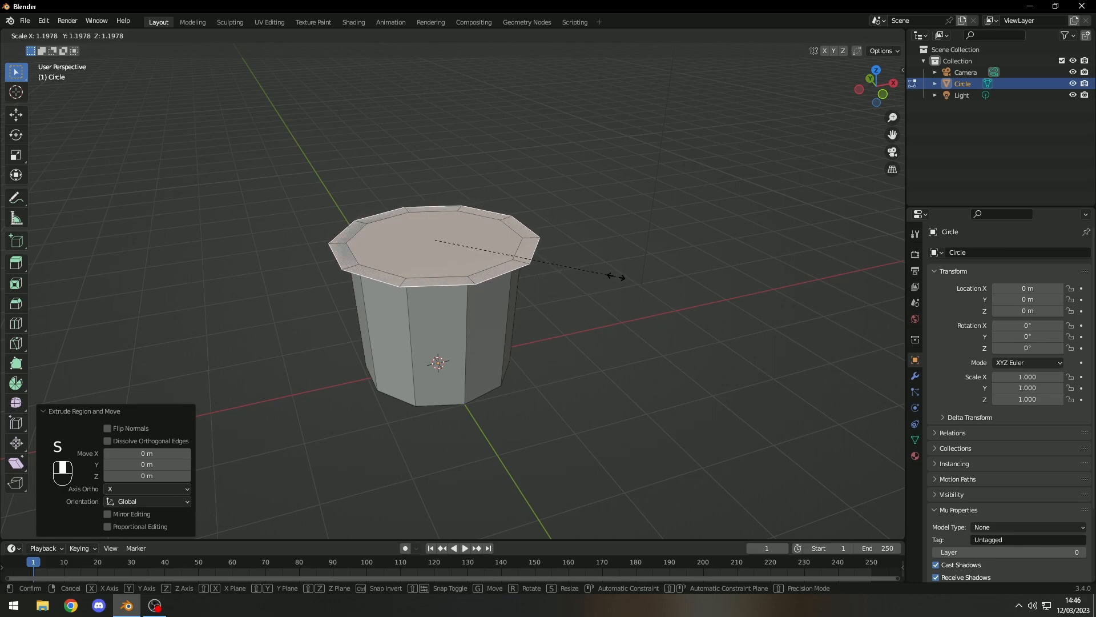
click(619, 276)
key(s)
right_click(620, 276)
key(ctrl+z)
key(ctrl+z)
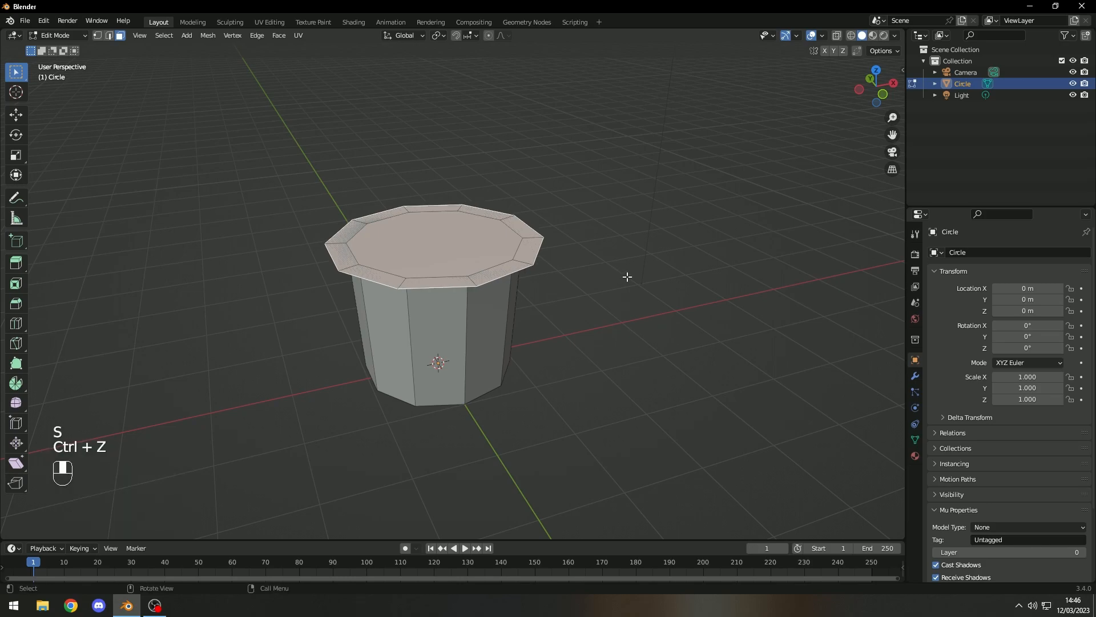
key(s)
click(653, 278)
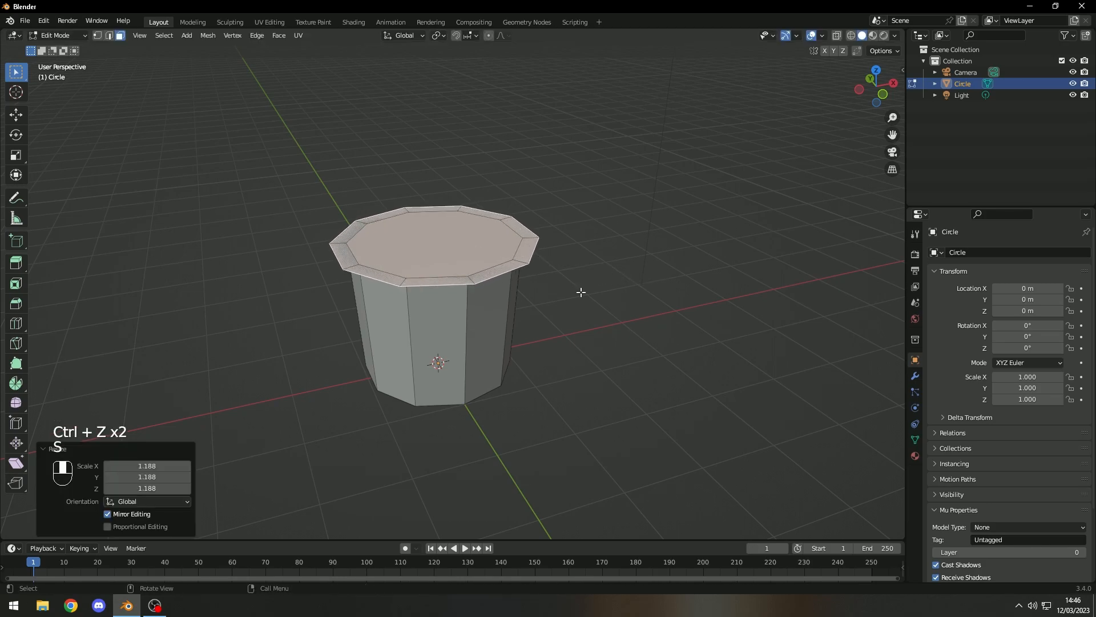
key(e)
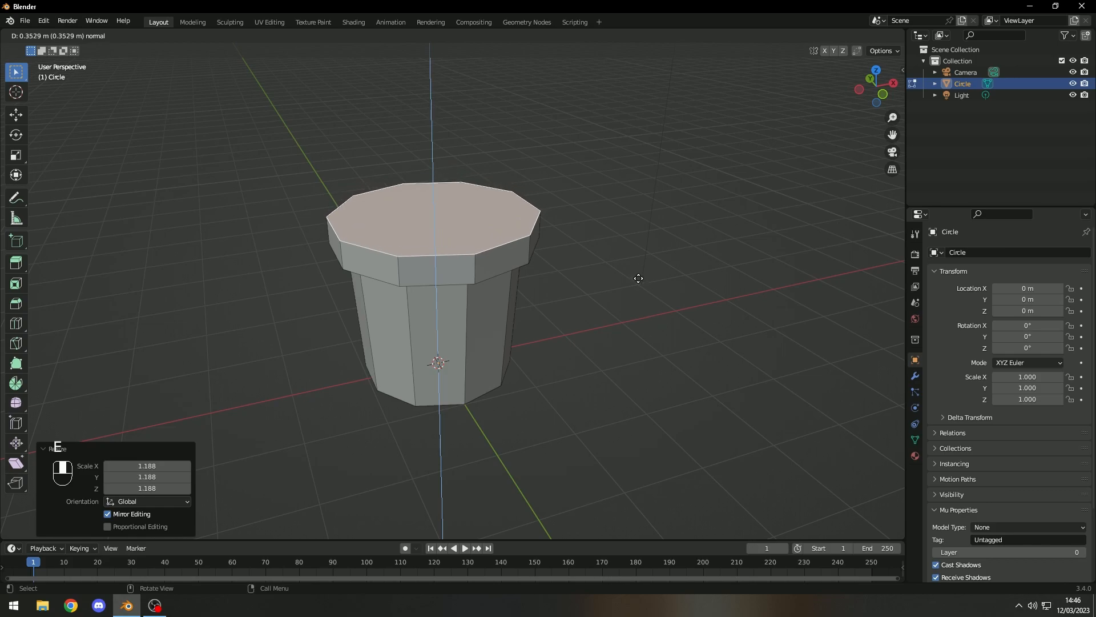
click(640, 272)
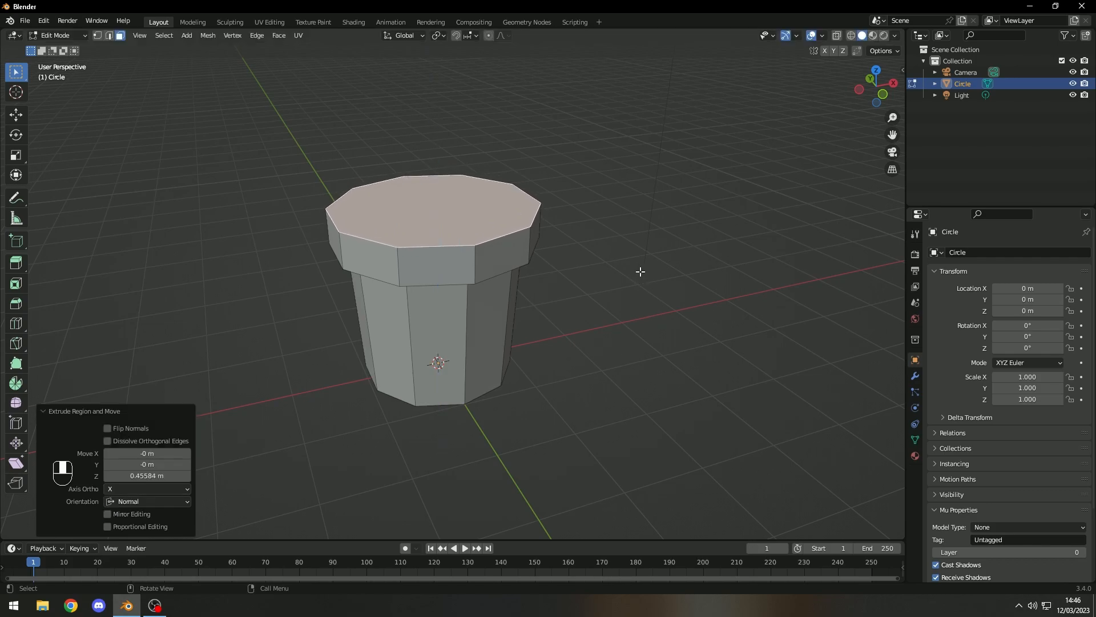
key(e)
right_click(648, 242)
key(ctrl+z)
key(ctrl+z)
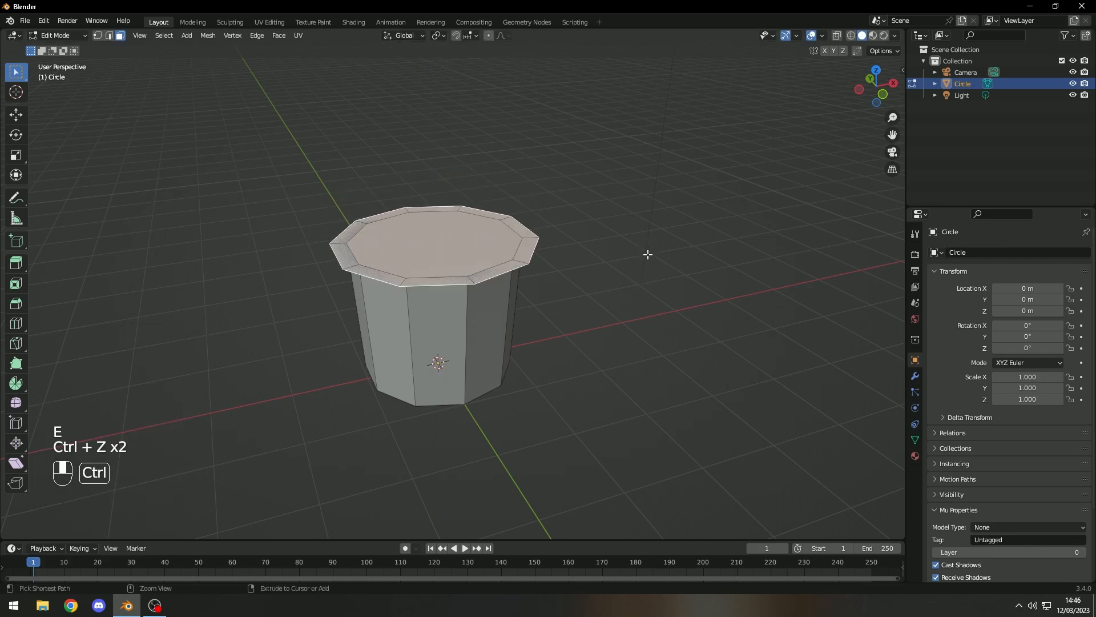
key(e)
key(ctrl+z)
Extrude the rim face upward about 0.21 m, extrude it again in place and scale it inward to about 0.935
key(e)
click(657, 222)
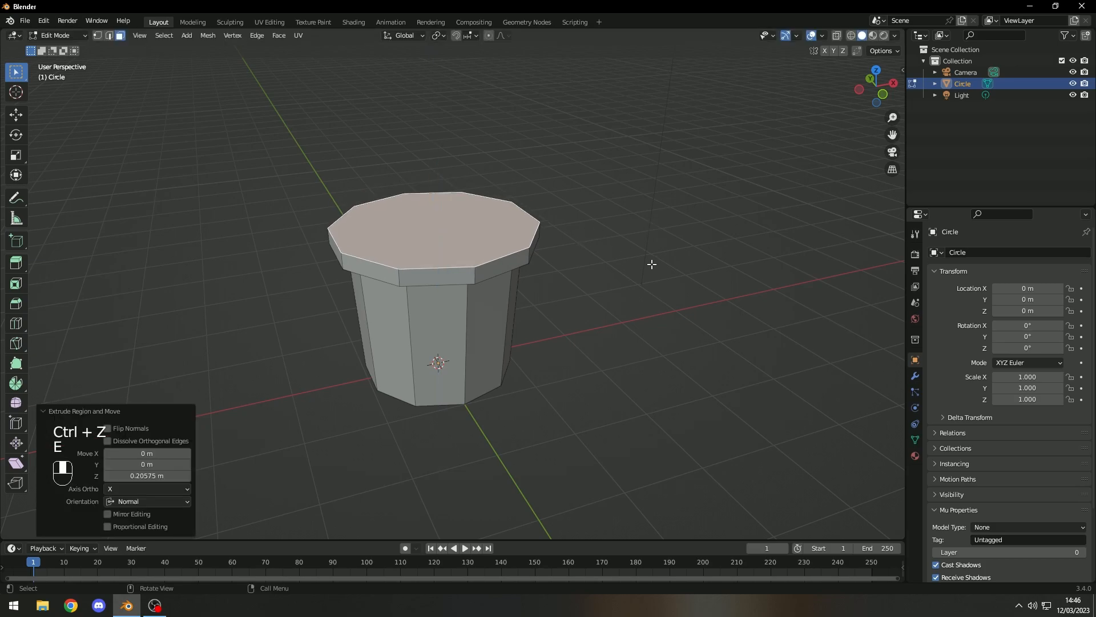
key(e)
click(652, 264)
key(s)
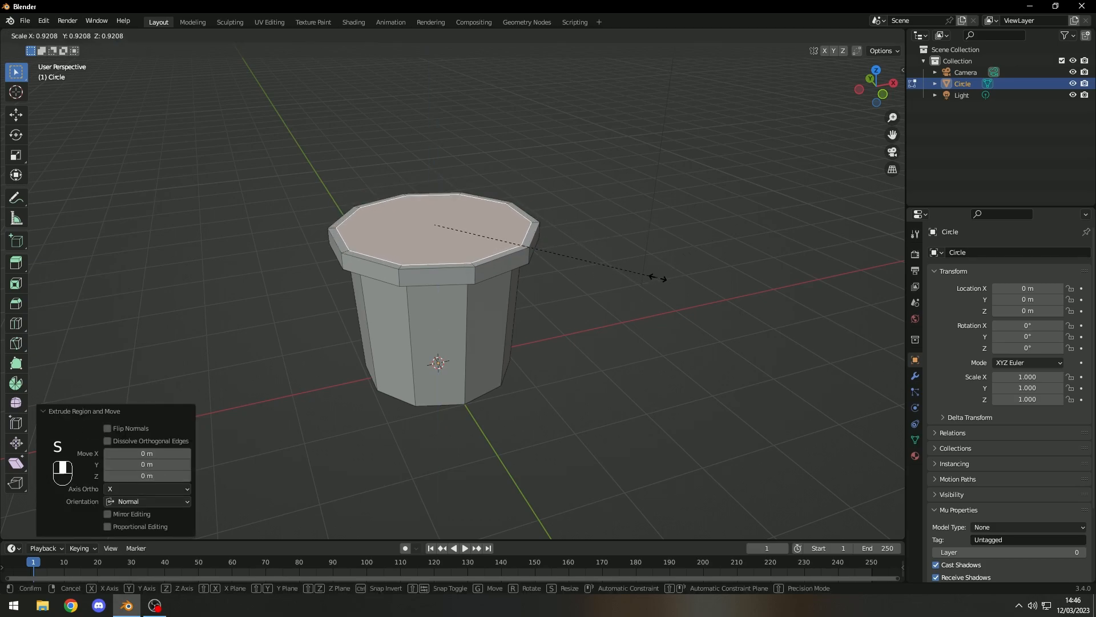
click(657, 276)
Extrude the inner rim face down about 0.19 m, and extrude it again in place scaled to about 0.828
key(e)
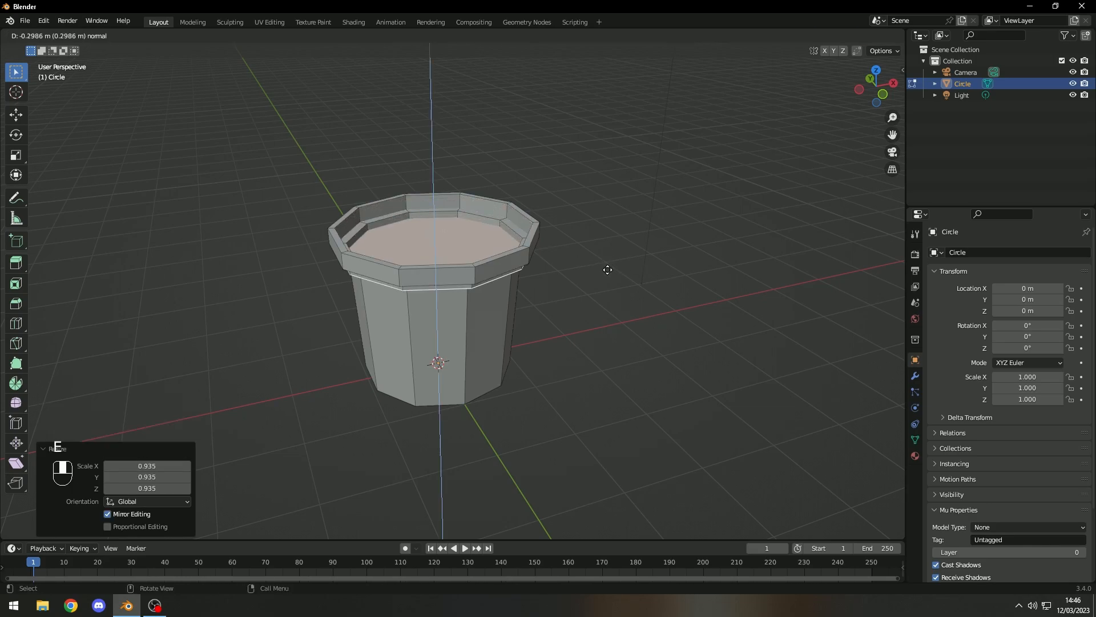
right_click(607, 262)
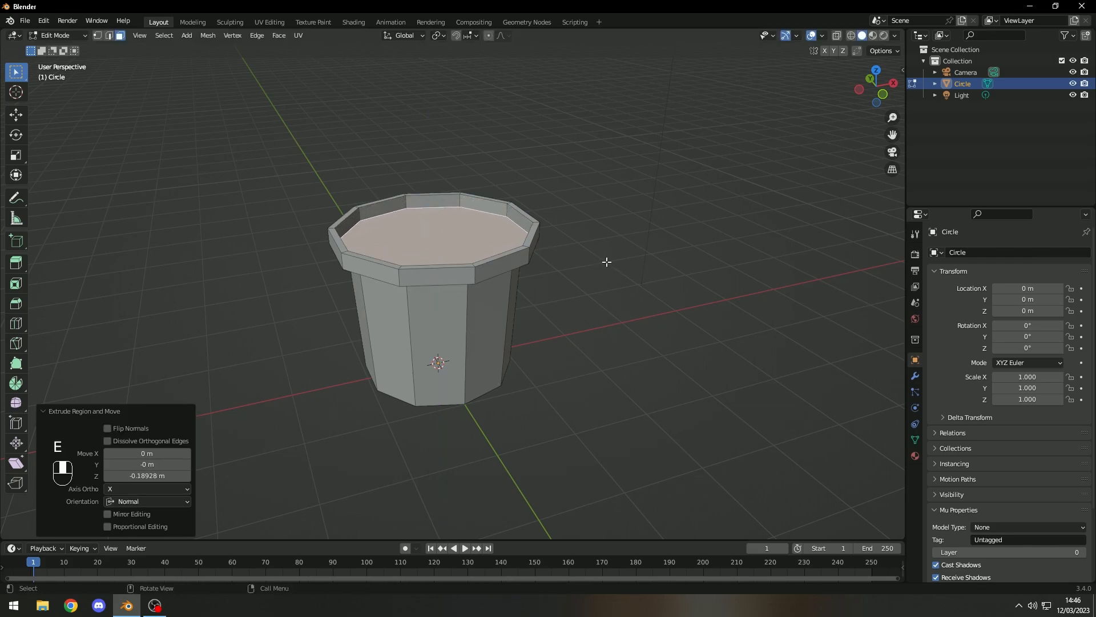
key(s)
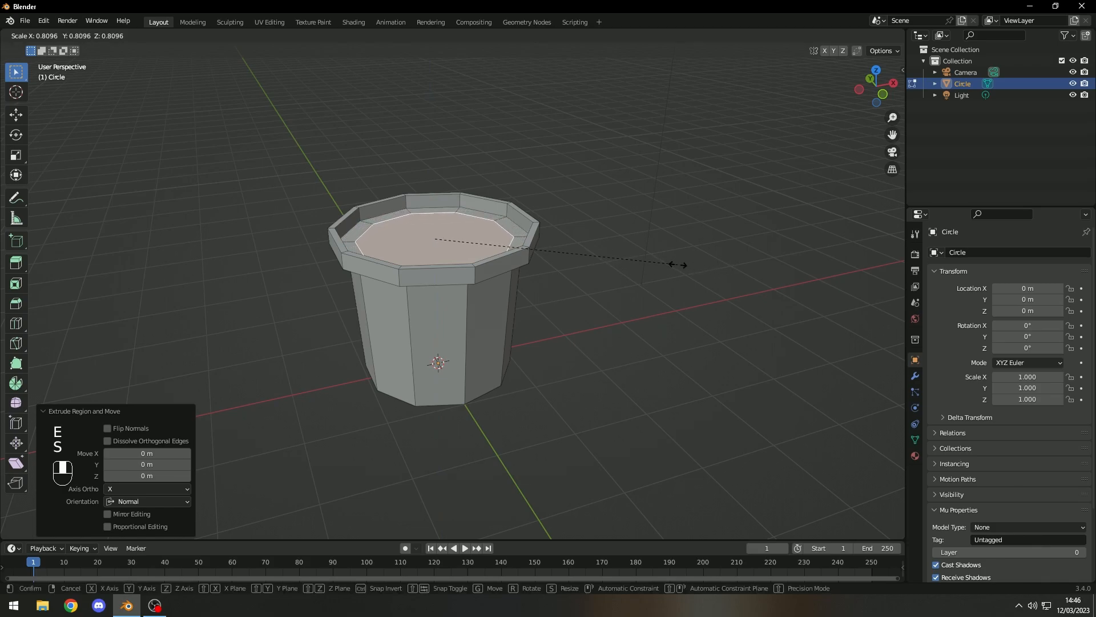
click(679, 263)
Extrude the inner face down about 1.82 m into the body and scale this floor to about 0.882
key(e)
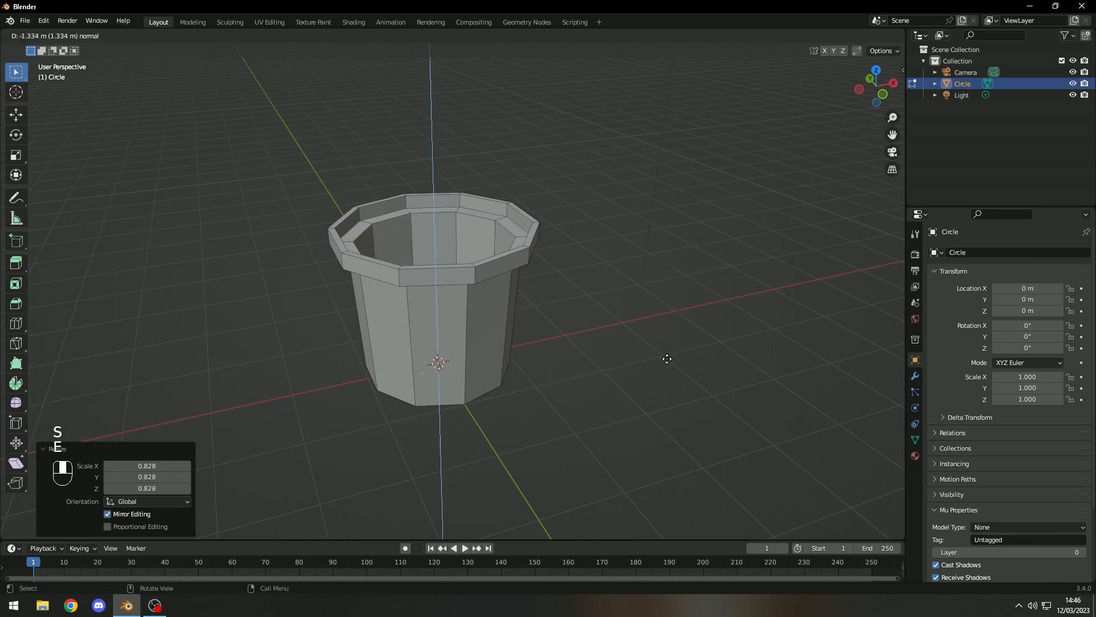
click(661, 388)
key(s)
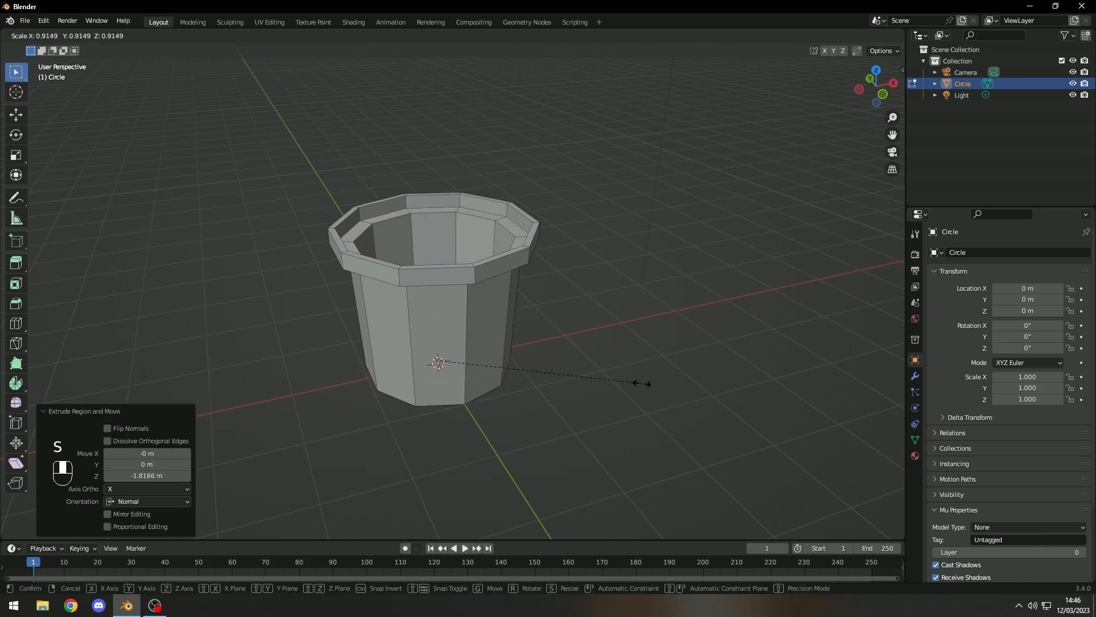
click(634, 381)
Scale the edge loop around the pot's inner opening outward to about 1.066 to narrow the inner ledge
middle_drag(619, 298, 580, 269)
scroll(482, 240, up, 5)
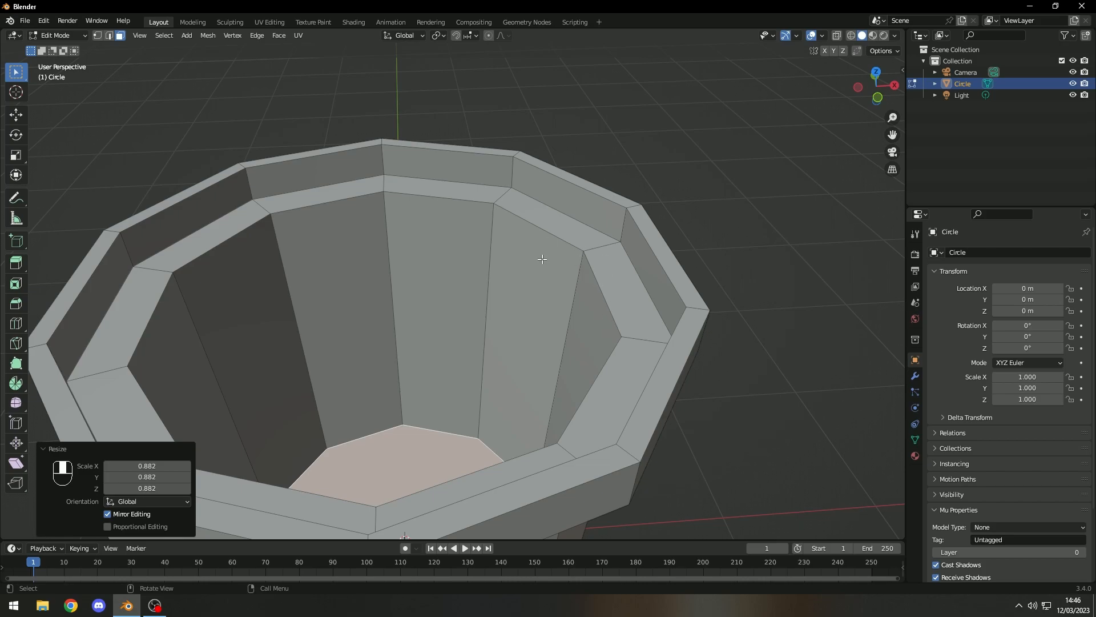
key(2)
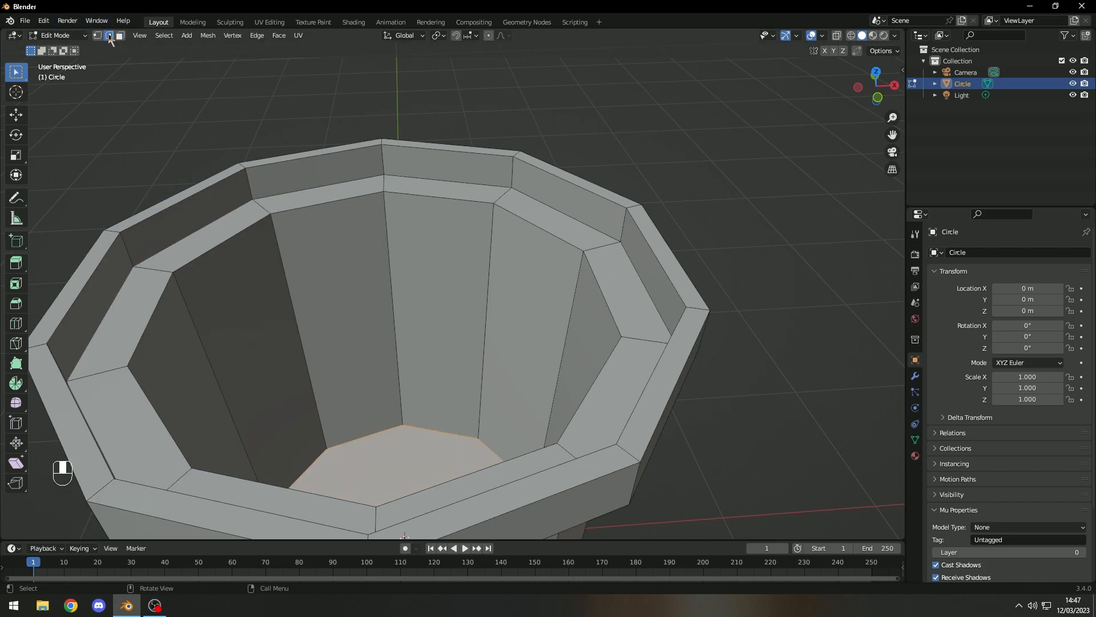
alt+click(321, 205)
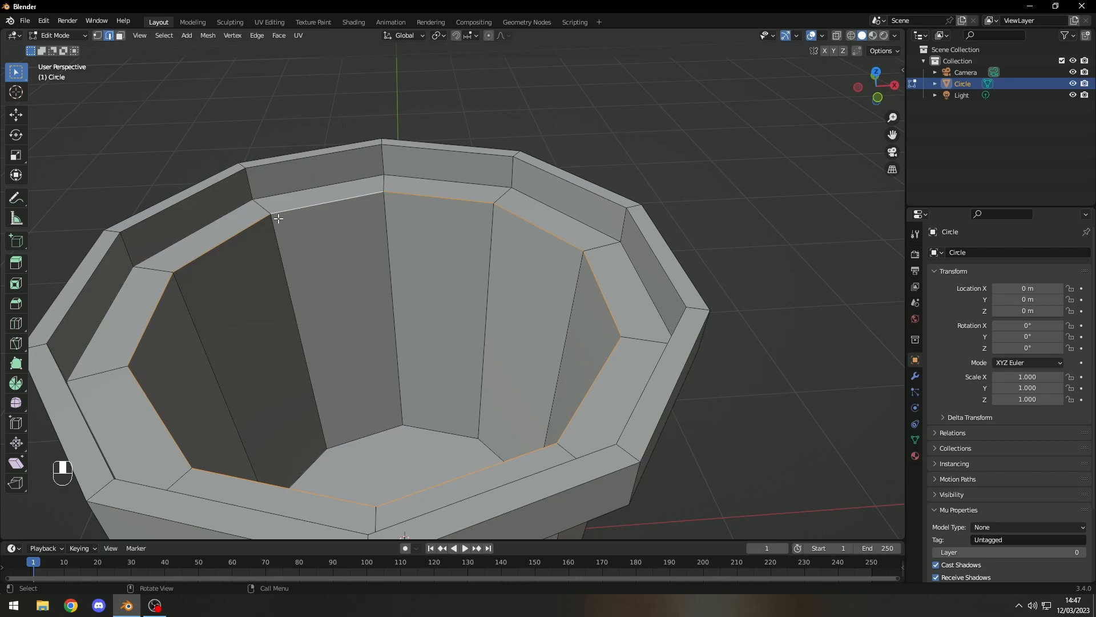
key(s)
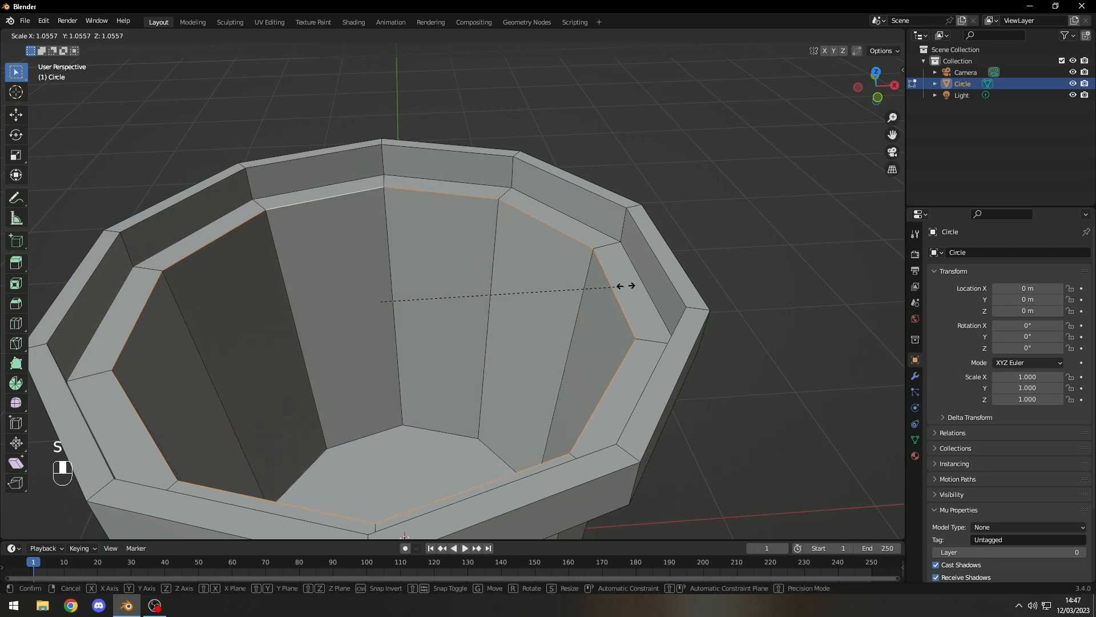
click(626, 285)
scroll(667, 223, down, 3)
shift+middle_drag(556, 318, 536, 332)
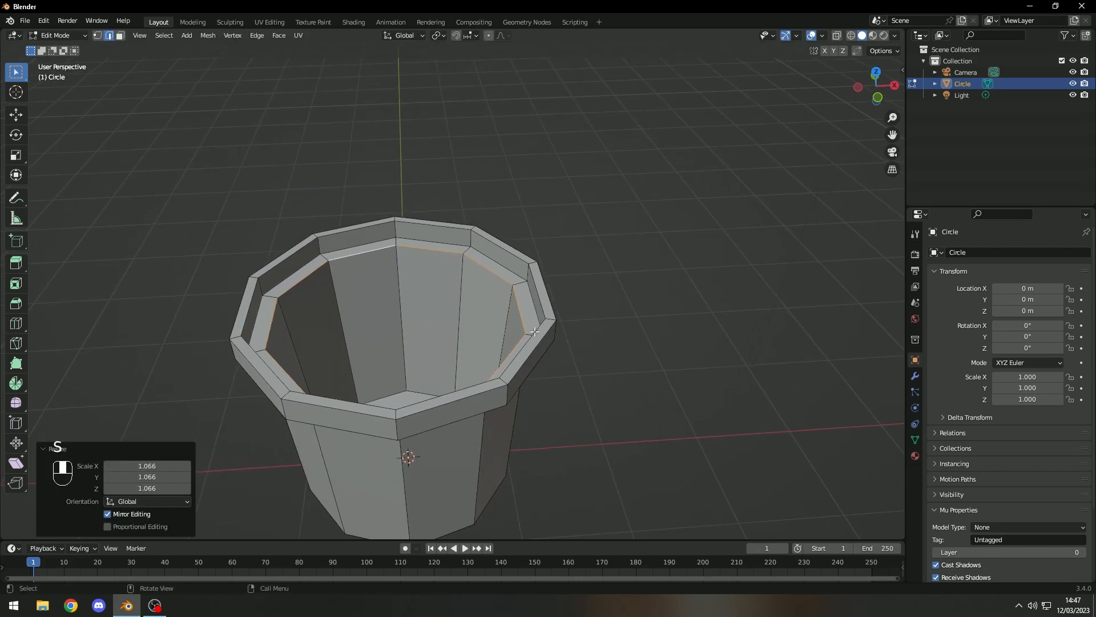
Select the face loop on top of the rim and adjust its height along the Z axis
shift+middle_drag(490, 288, 529, 239)
middle_drag(530, 239, 409, 303)
key(Tab)
scroll(409, 303, up, 3)
key(Tab)
key(3)
alt+click(535, 203)
middle_drag(540, 218, 603, 244)
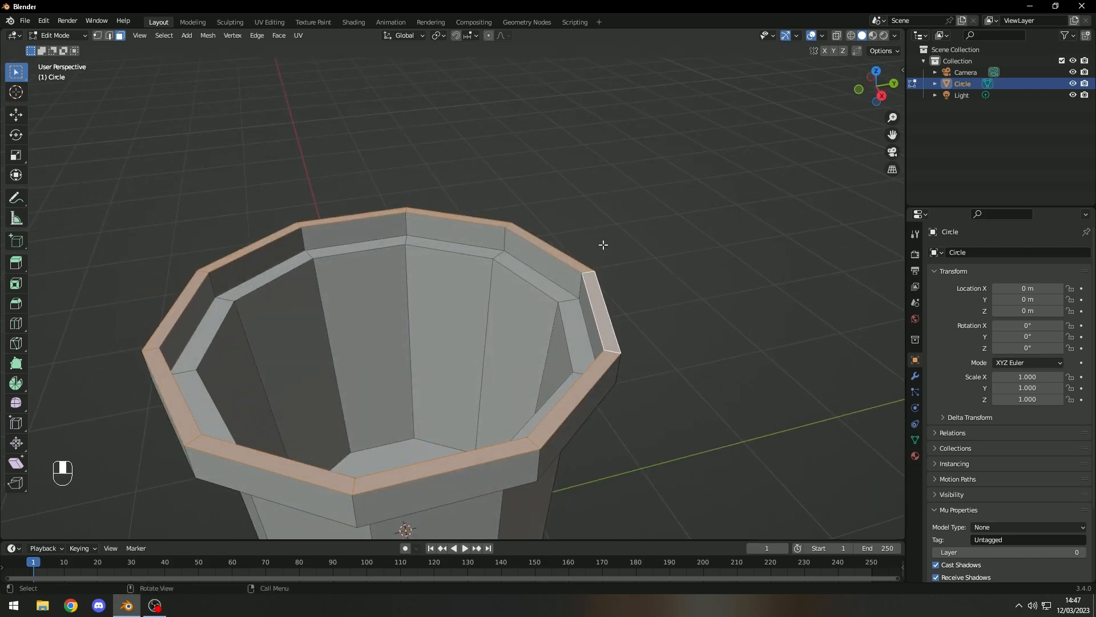
key(g)
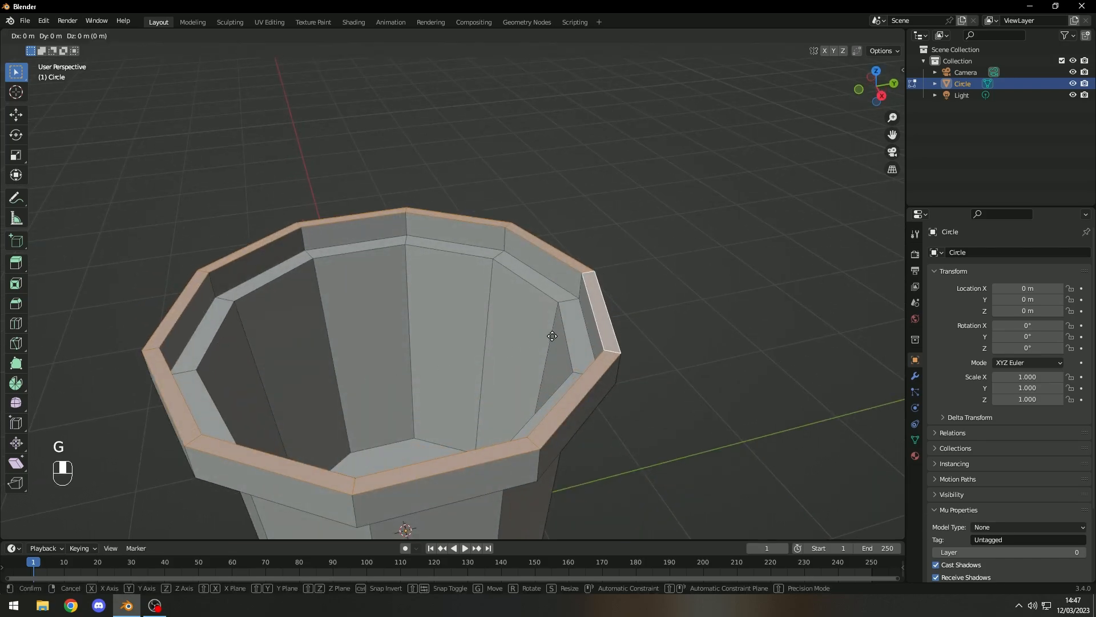
key(z)
click(557, 324)
Return to Object Mode and save the project as Best Thing Ever.blend
key(Tab)
middle_drag(557, 324, 180, 291)
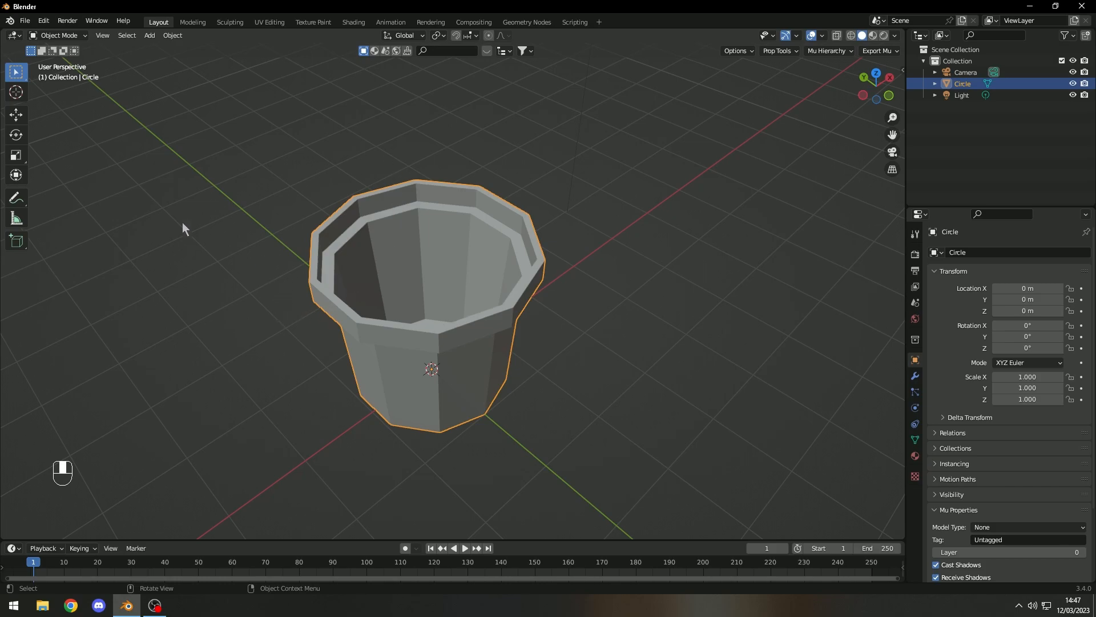
click(25, 21)
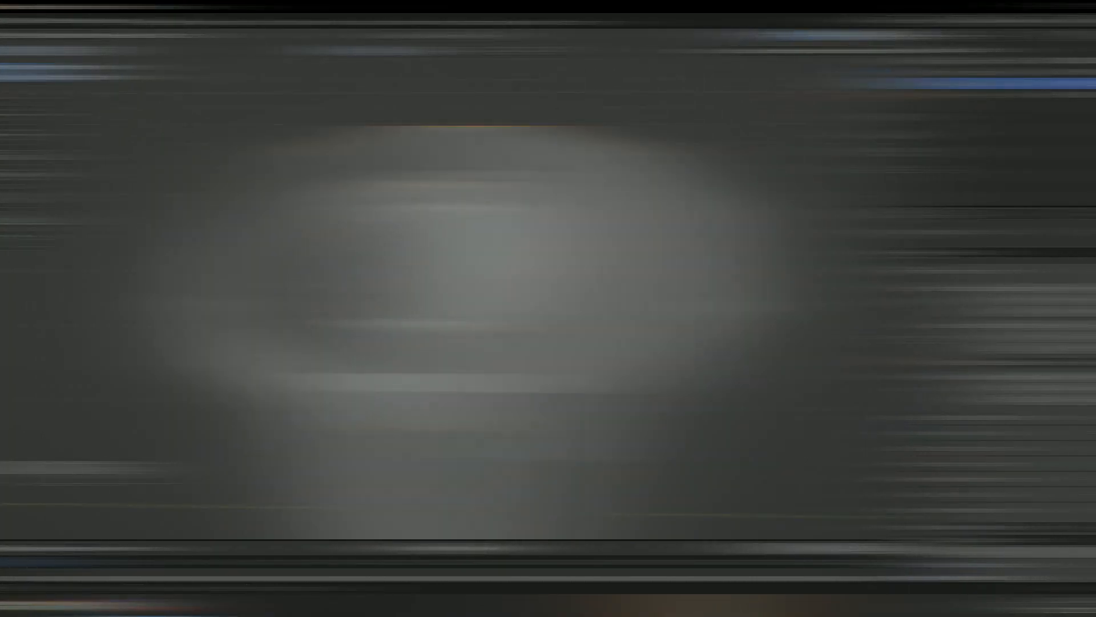
Fill the edge loop around the inner opening with a face and separate that face into its own object
key(Tab)
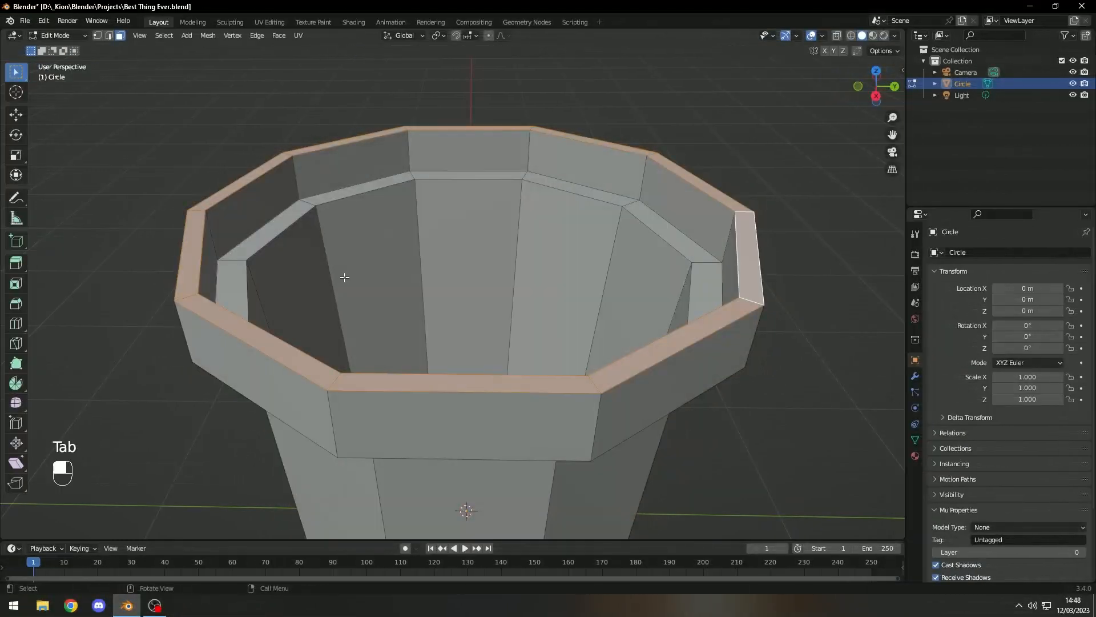
click(110, 37)
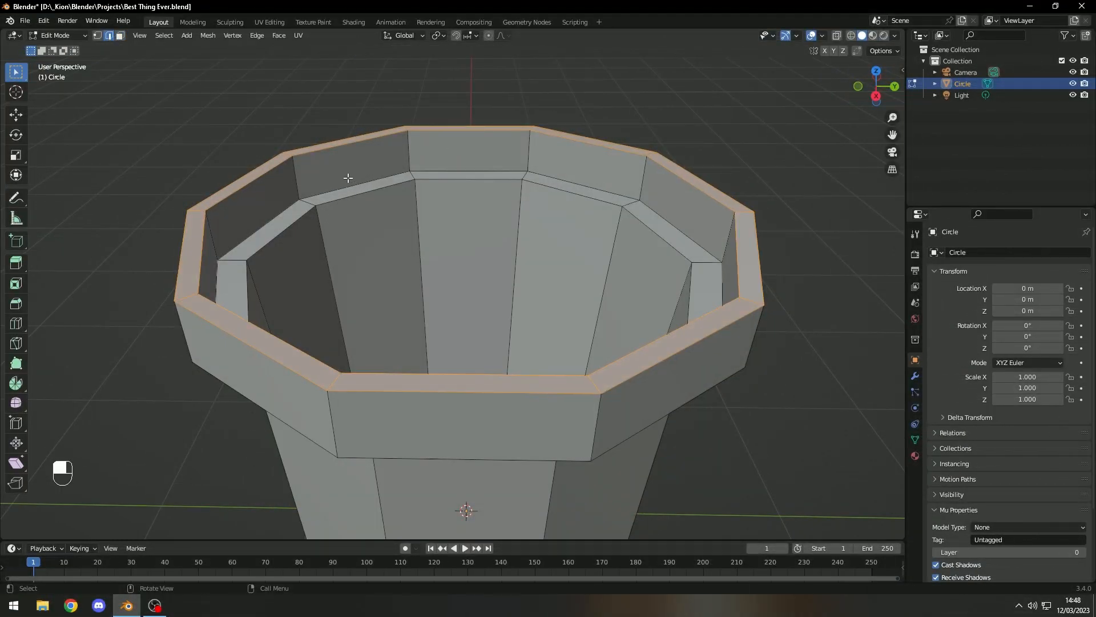
alt+click(368, 194)
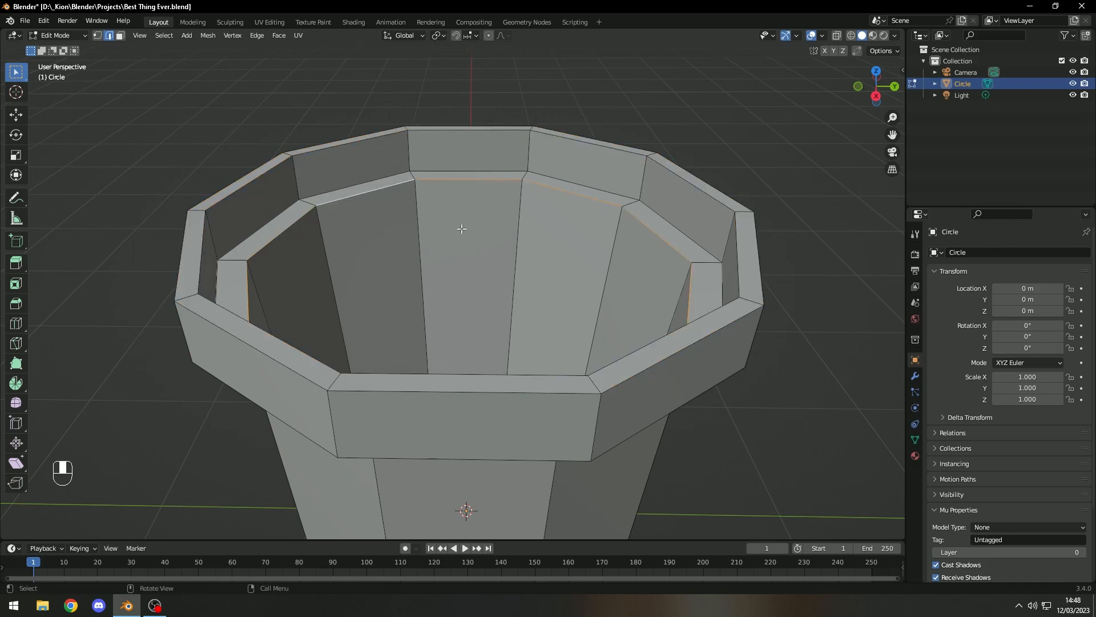
key(f)
right_click(335, 140)
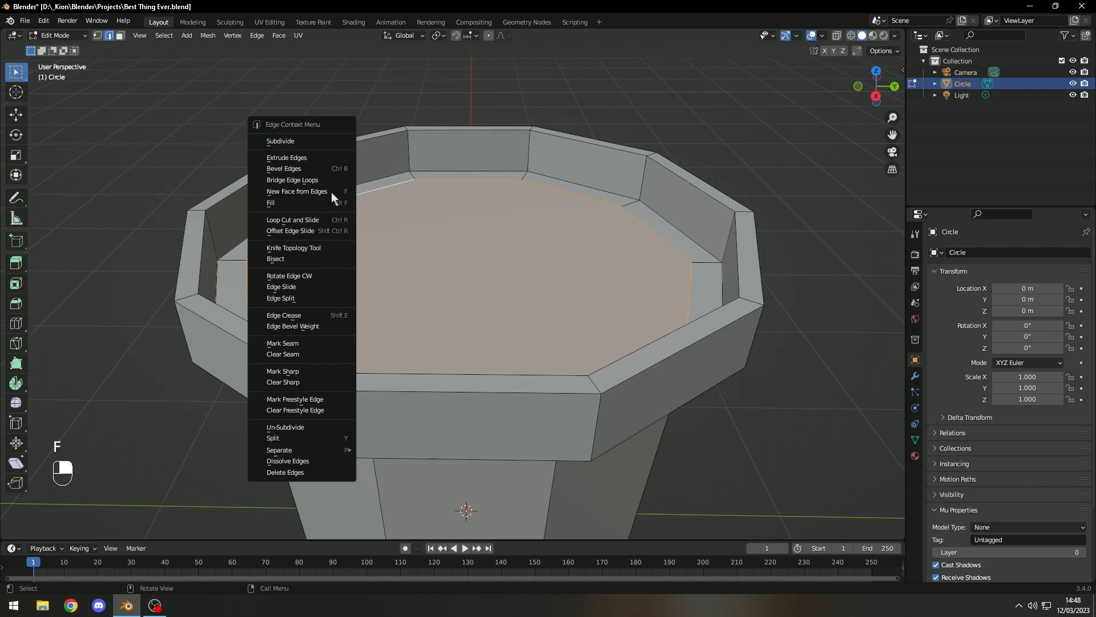
mouse_move(335, 452)
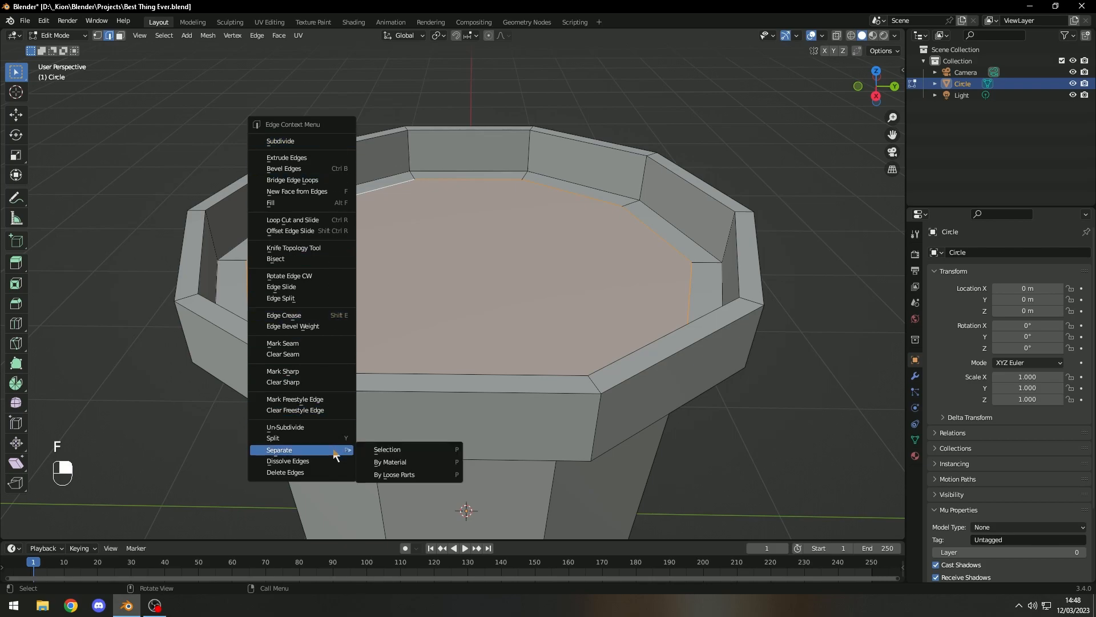
click(387, 450)
key(Tab)
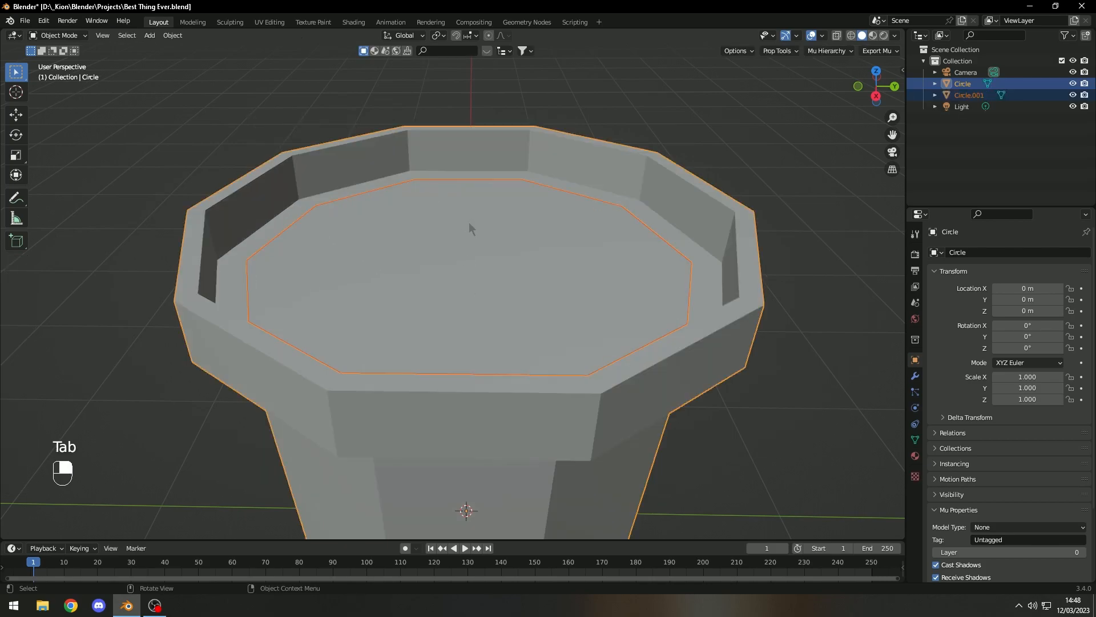
click(475, 198)
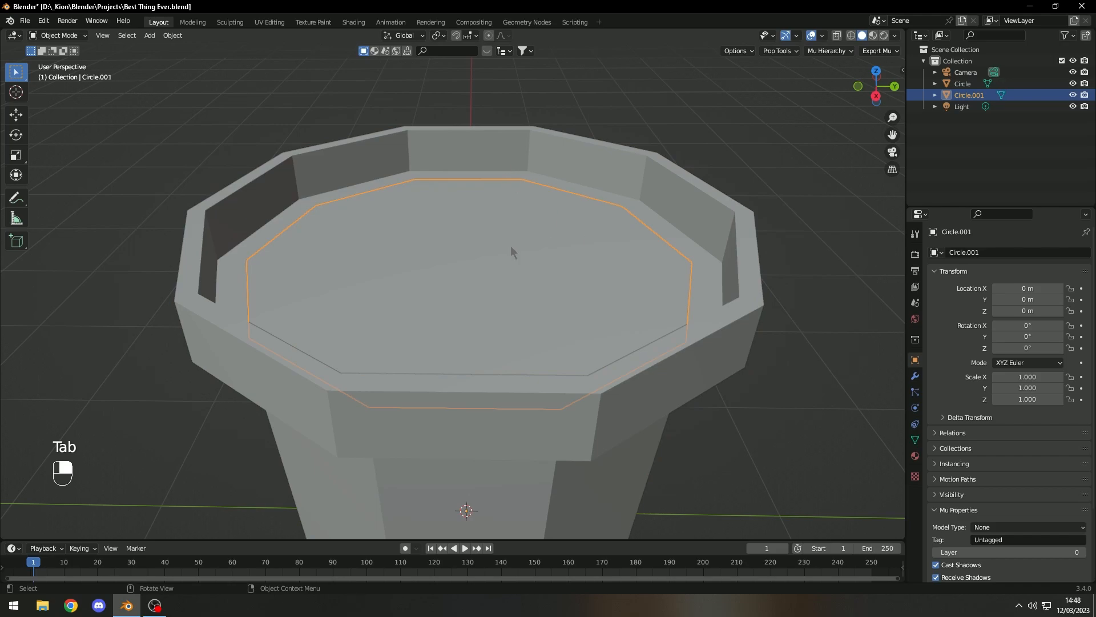
click(689, 261)
key(F2)
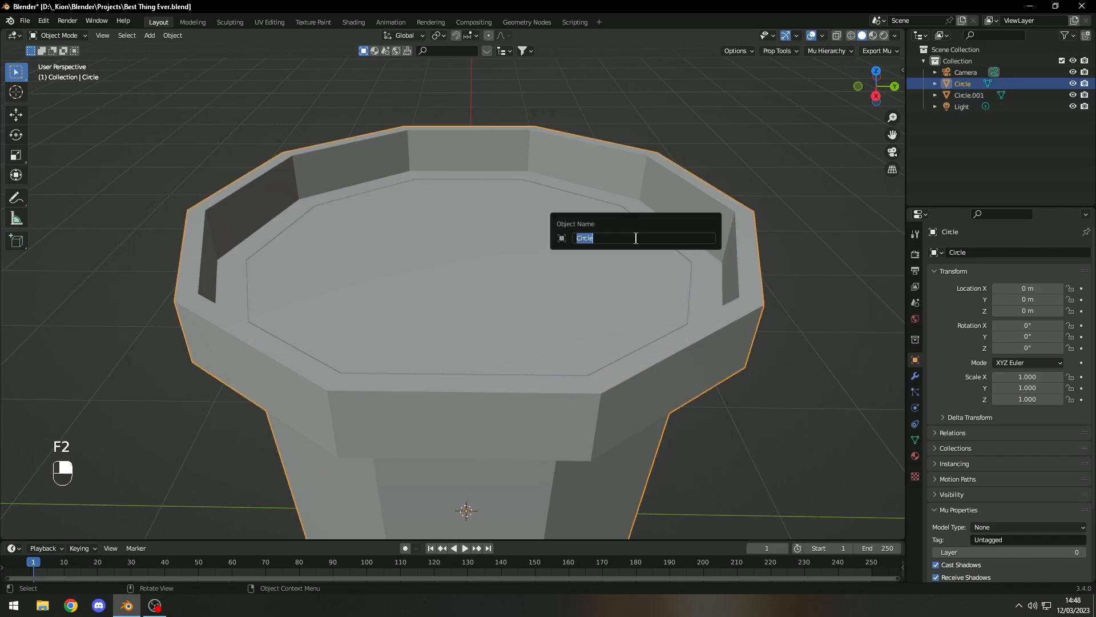
Duplicate the separated disc in place and move the copy down about 1.67 m along Z
click(580, 281)
key(shift+d)
right_click(482, 277)
key(g)
key(z)
click(490, 411)
shift+middle_drag(477, 348, 460, 123)
Set the copied disc's origin to its geometry and undo any trial scaling
right_click(471, 255)
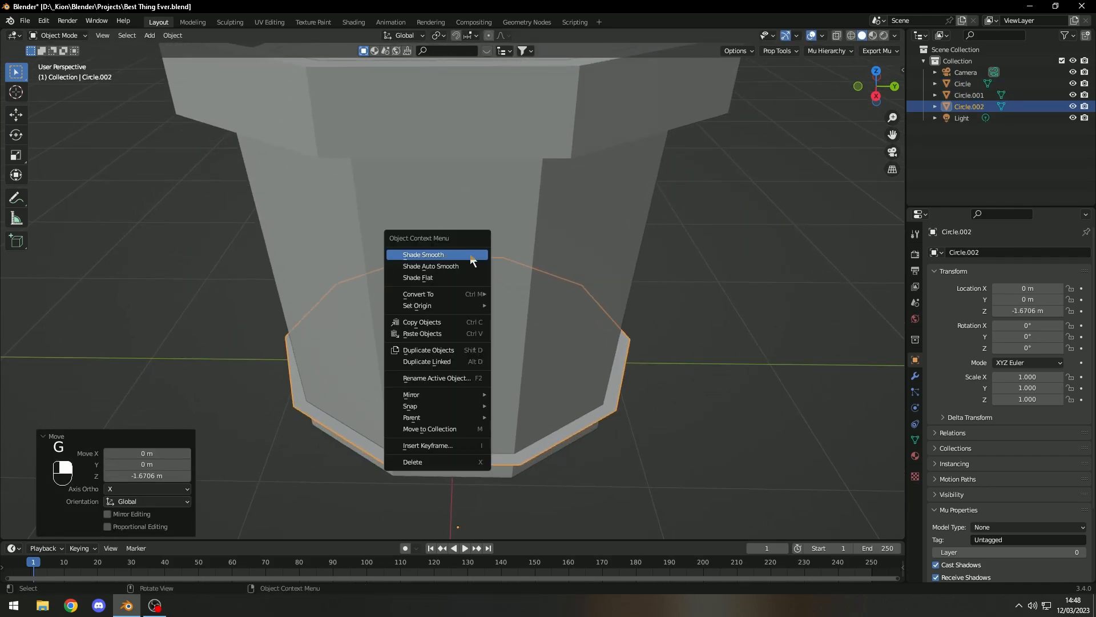
mouse_move(437, 305)
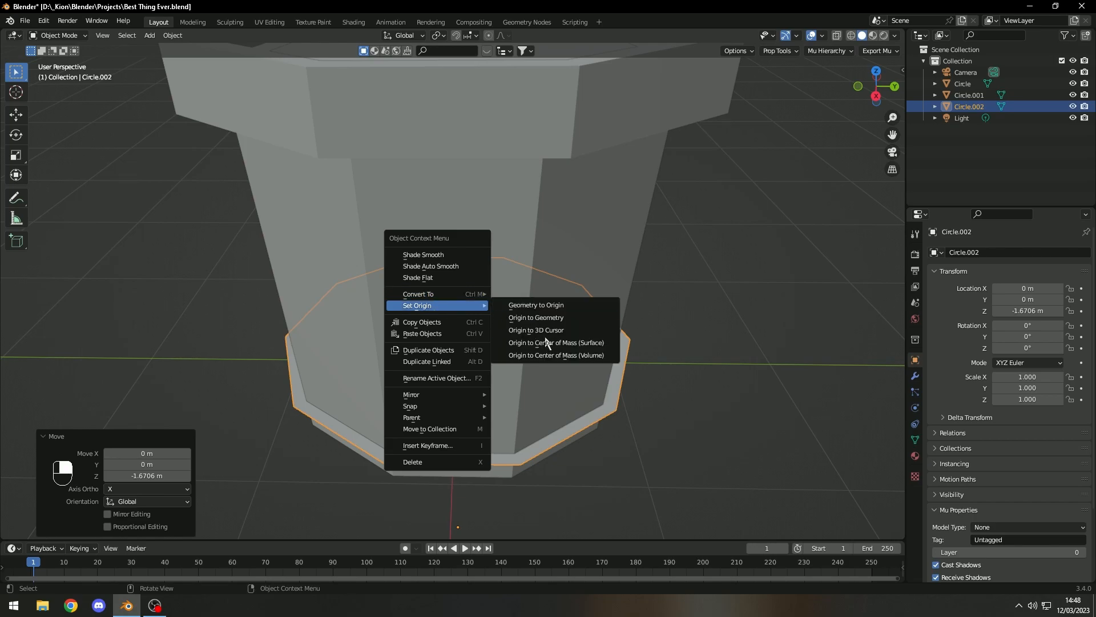
click(522, 318)
shift+middle_drag(602, 390, 602, 382)
key(ctrl+z)
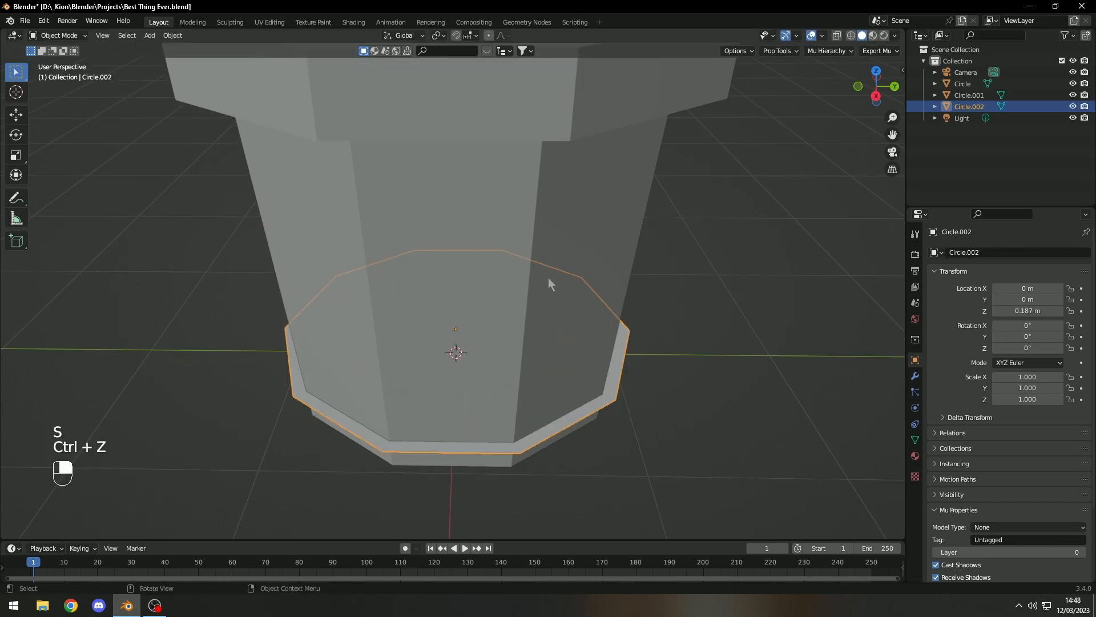
Scale the copied disc down to about 0.727 and raise it about 1.04 m along Z
key(s)
click(582, 382)
key(g)
key(z)
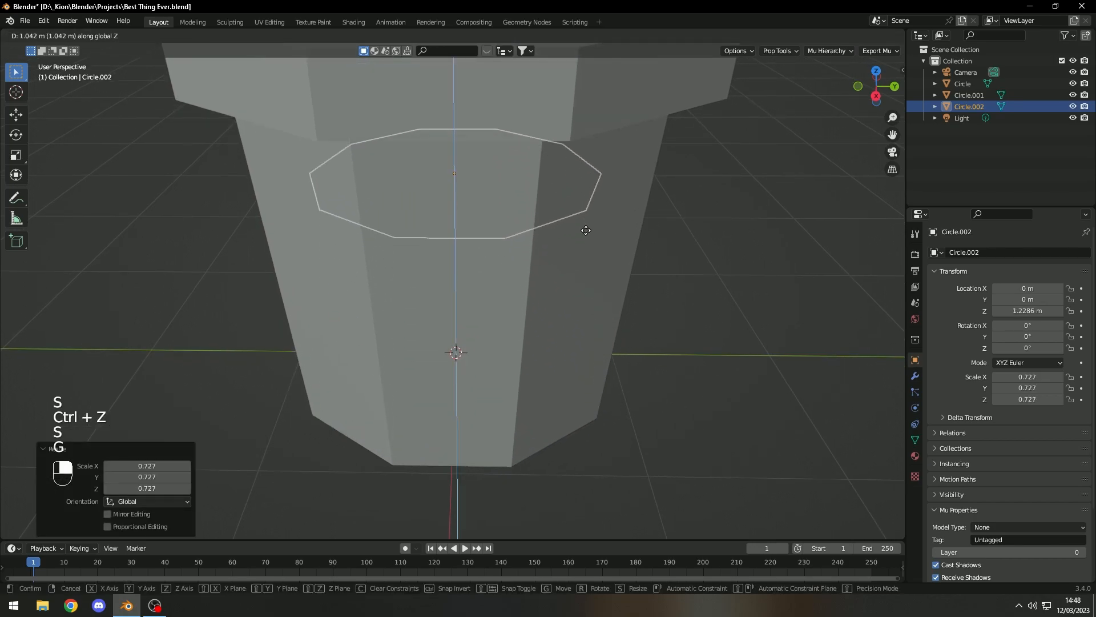
click(583, 227)
shift+middle_drag(599, 268, 616, 355)
middle_drag(627, 300, 610, 275)
Set the original disc's origin to its geometry and lower it about 0.048 m along Z
click(629, 338)
scroll(629, 338, down, 5)
middle_drag(611, 351, 494, 299)
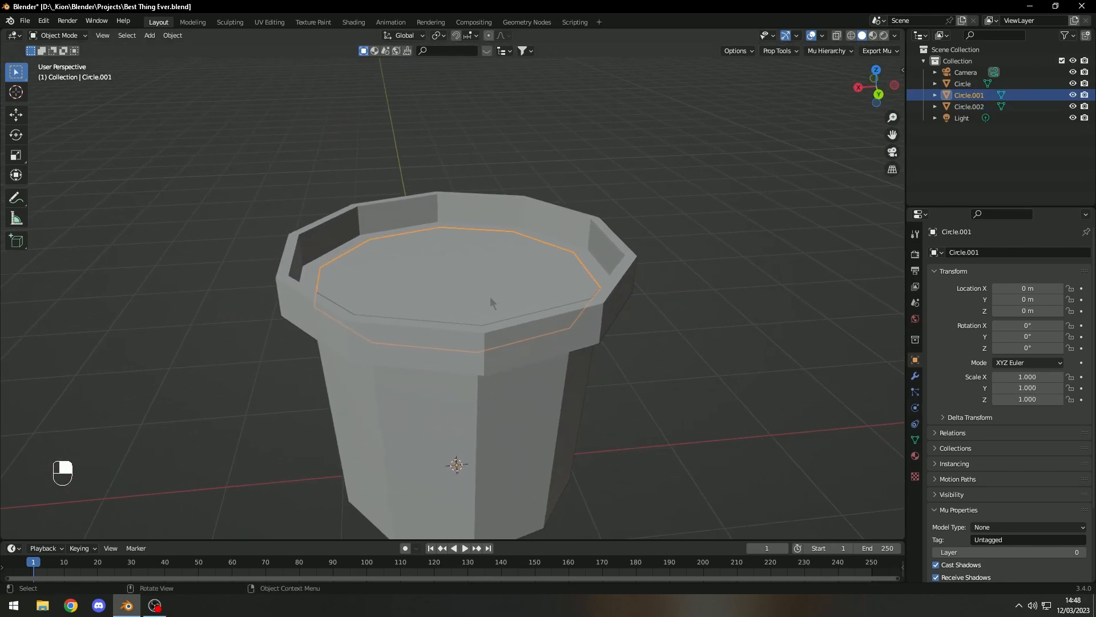
right_click(489, 248)
mouse_move(505, 253)
click(548, 261)
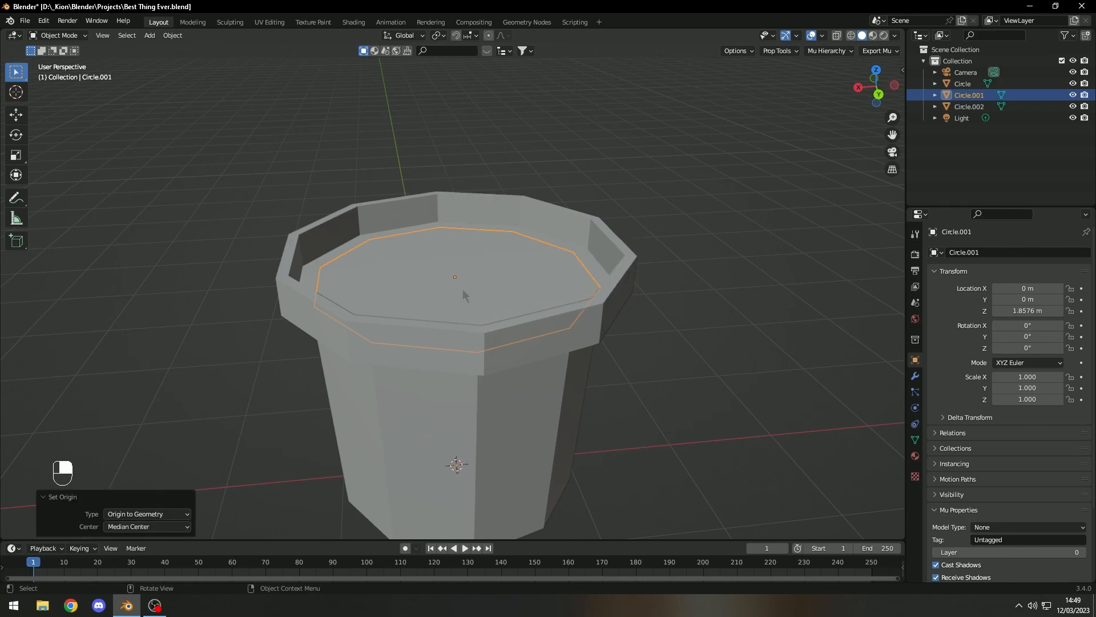
key(g)
key(z)
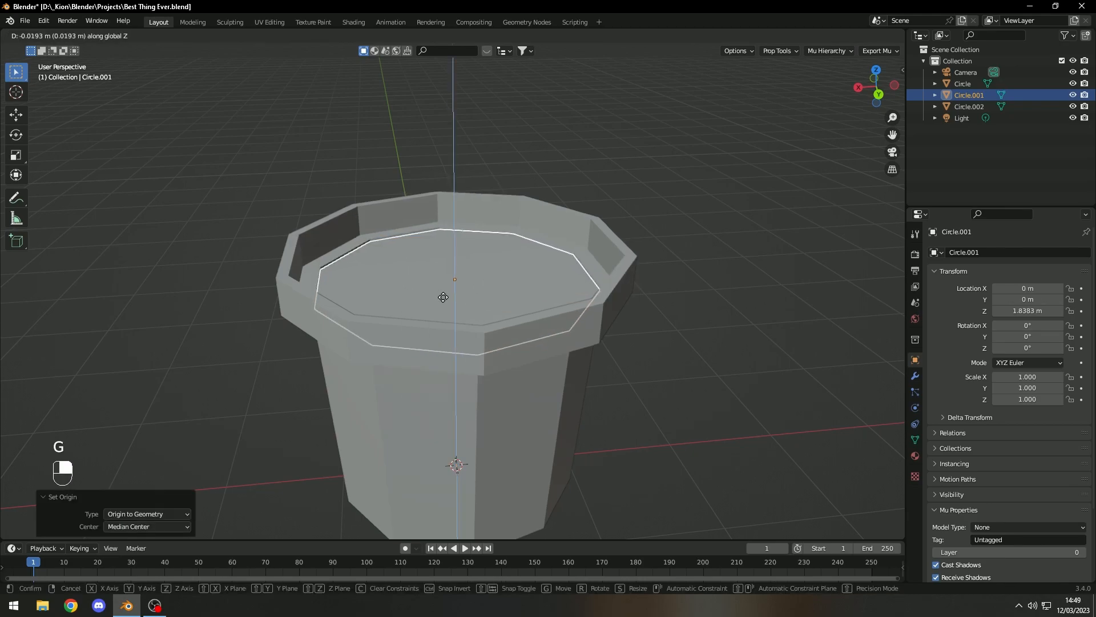
click(482, 330)
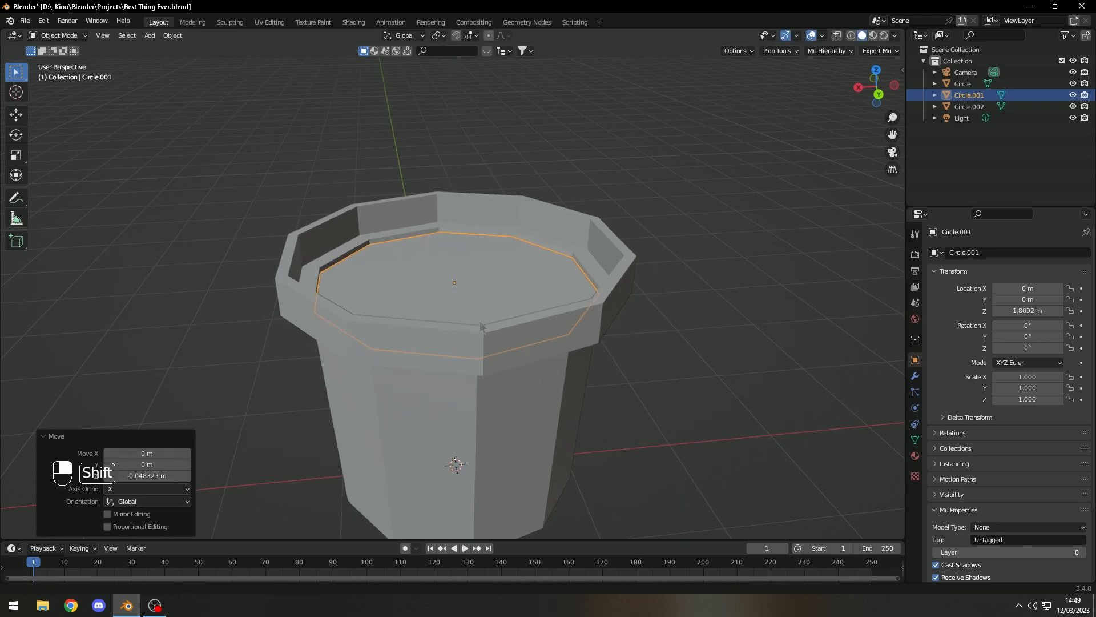
Rename the disc filling the pot's opening to Dirt
shift+middle_drag(483, 329, 506, 326)
key(F2)
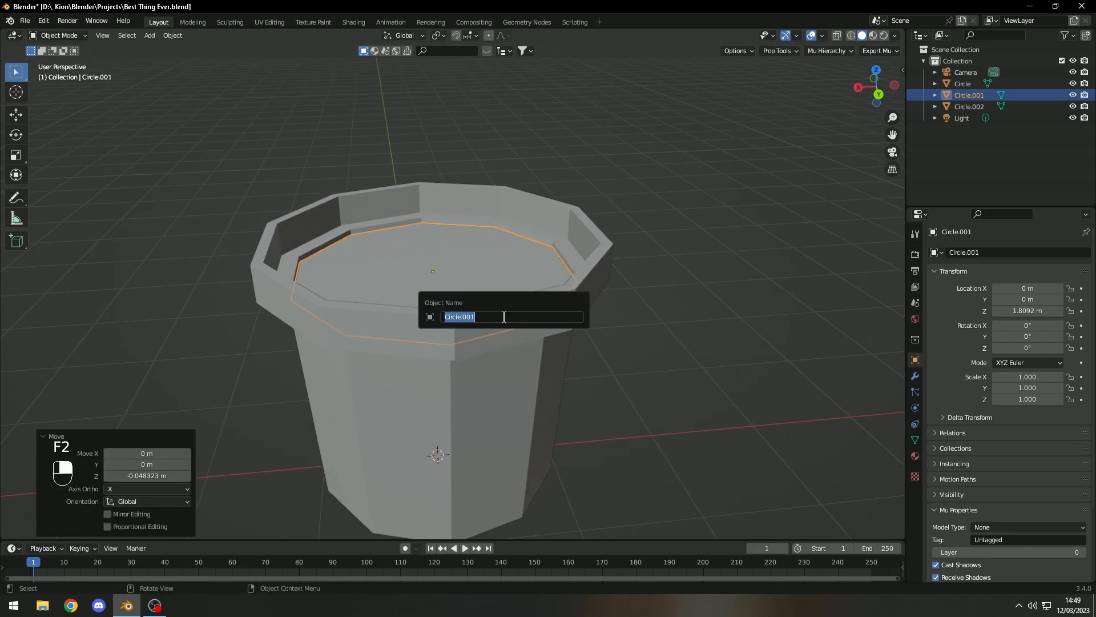
key(BackSpace)
key(BackSpace)
text(Dirt)
key(Return)
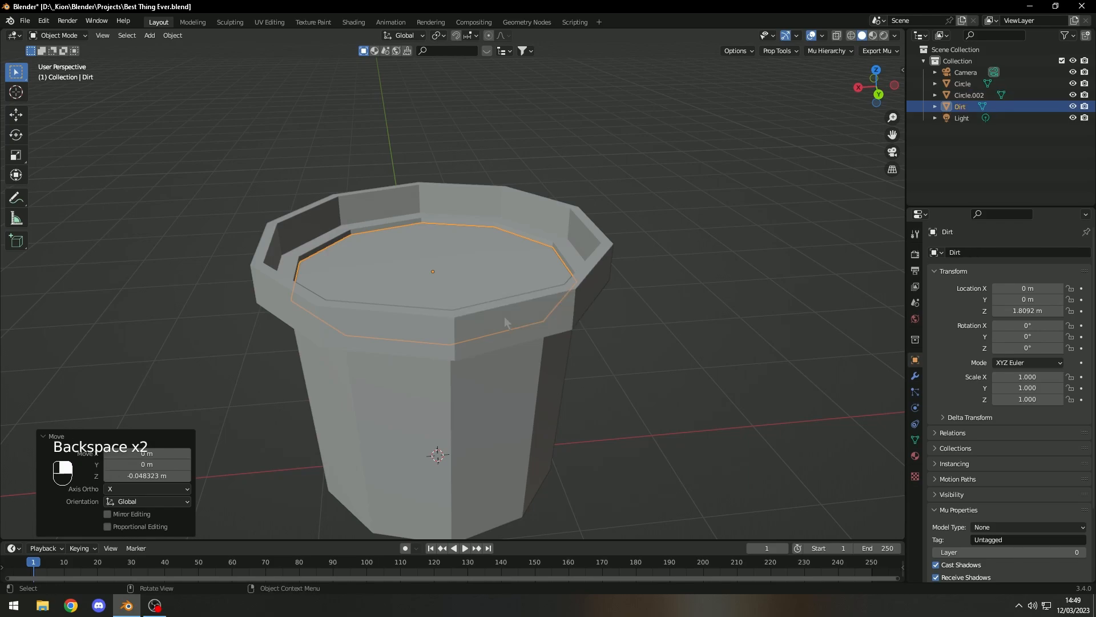
Rename the pot object to Pot
click(570, 328)
key(F2)
text(P)
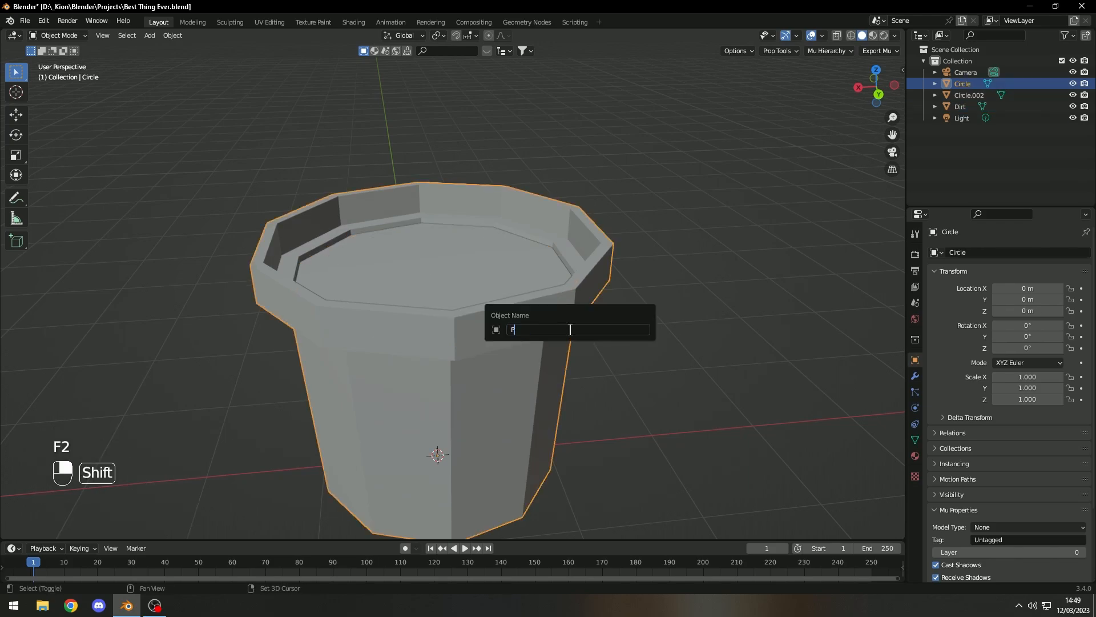
text(ot)
key(Return)
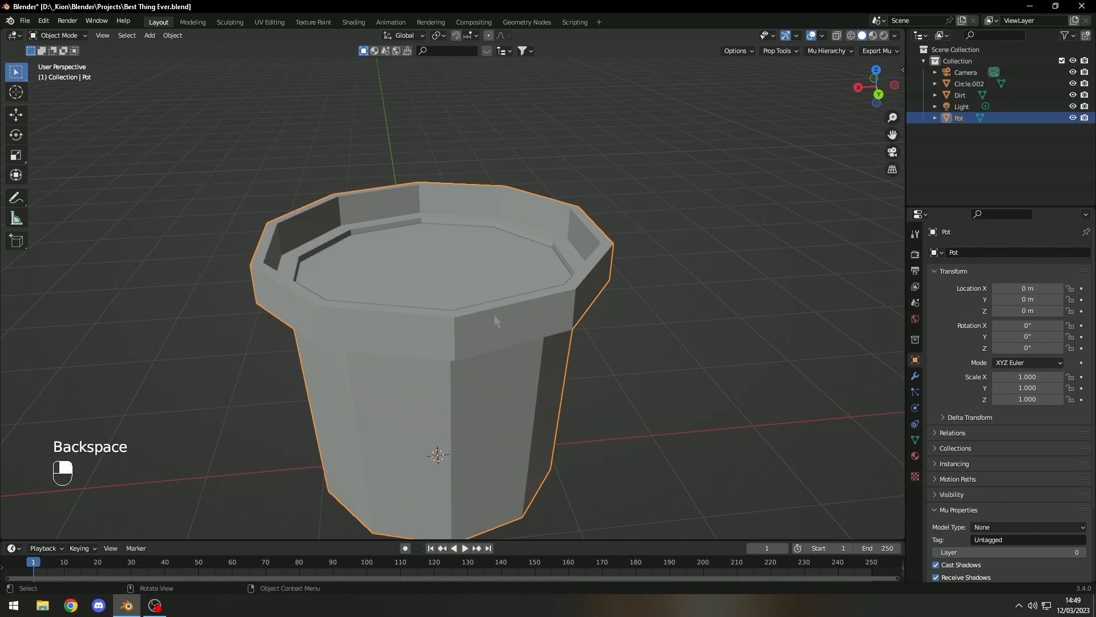
Select the smaller disc Circle.002 inside the pot and rename it to Grass
click(974, 83)
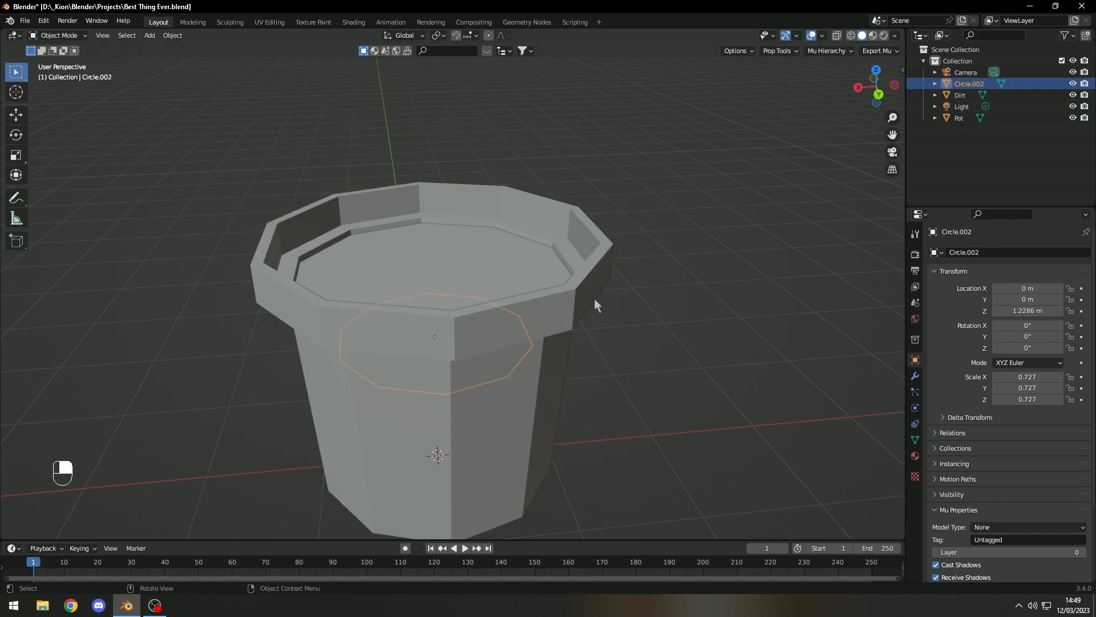
key(F2)
key(shift)
key(BackSpace)
key(BackSpace)
text(Grass)
key(Return)
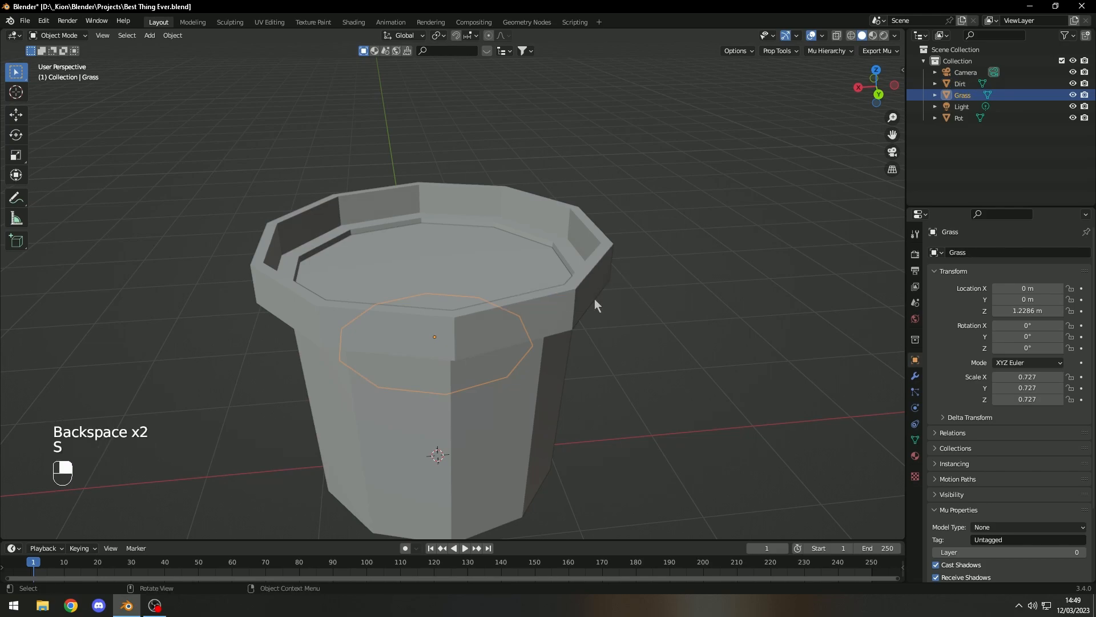
Select the Dirt disc and save the project file
shift+middle_drag(386, 276, 380, 280)
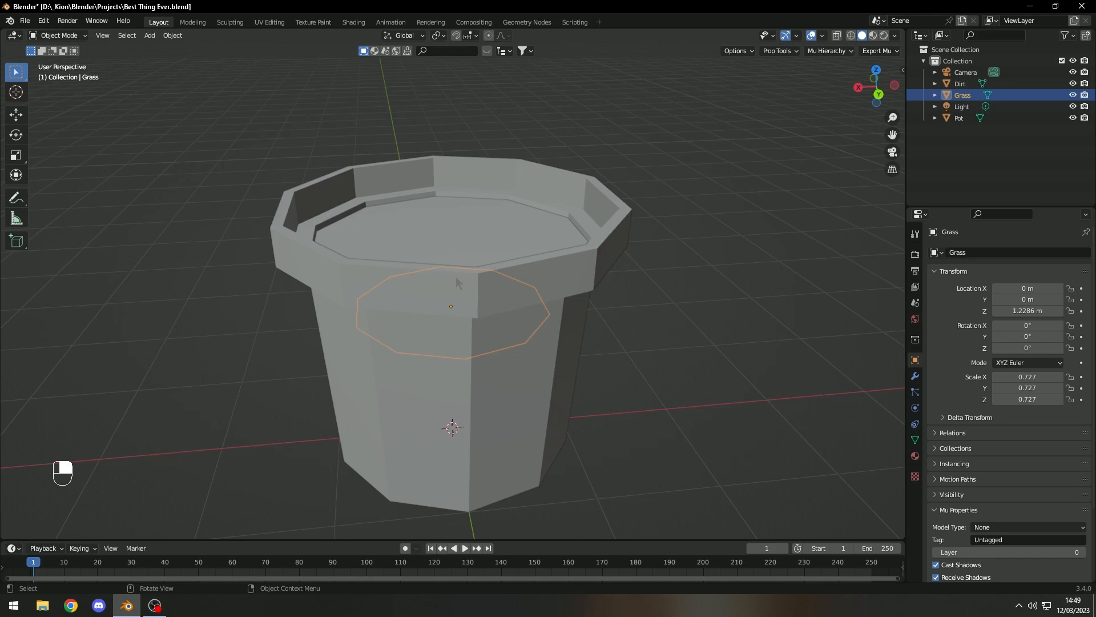
click(389, 251)
middle_drag(389, 251, 394, 315)
key(ctrl+s)
shift+middle_drag(437, 384, 417, 351)
middle_drag(492, 358, 508, 380)
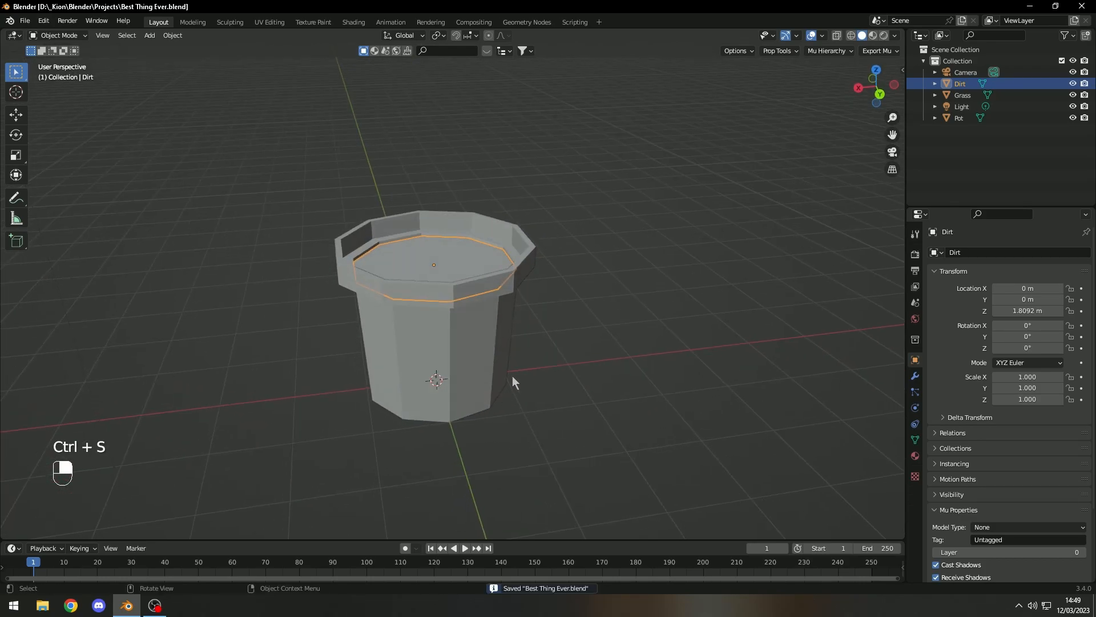
Switch the viewport shading to Material Preview
middle_drag(509, 420, 479, 343)
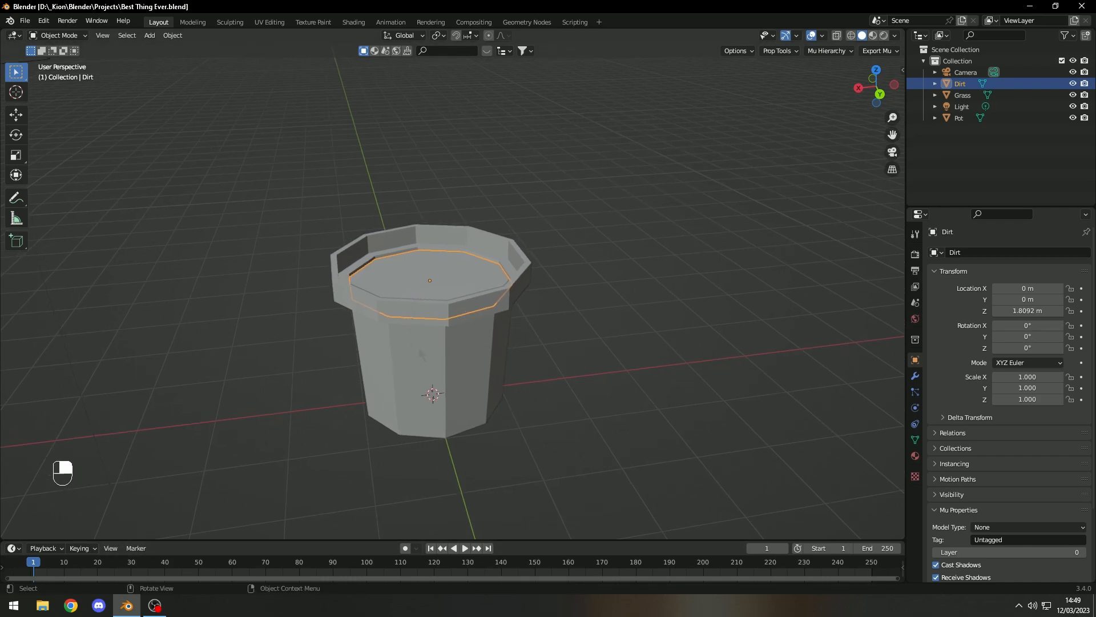
key(z)
click(418, 414)
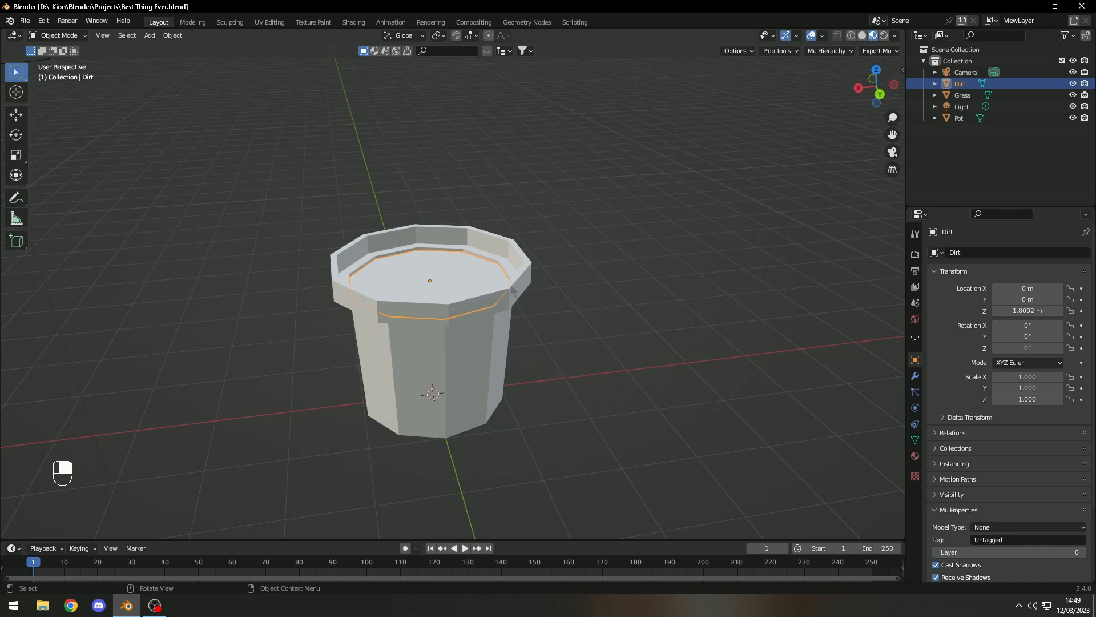
Create a new material on the Dirt disc and name it Dirt
click(915, 455)
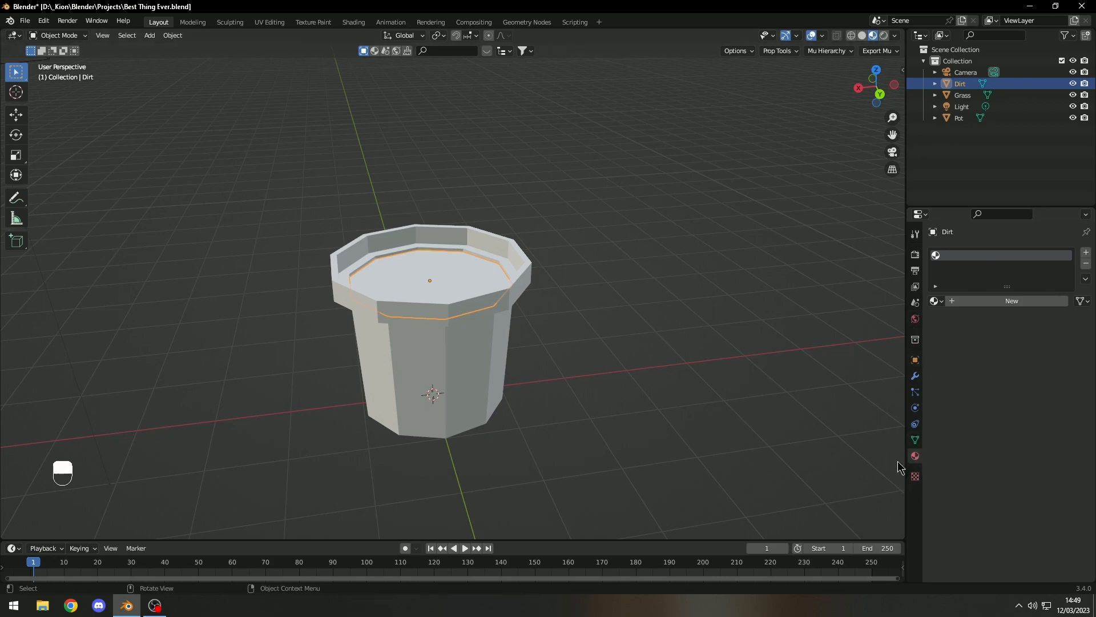
click(1011, 301)
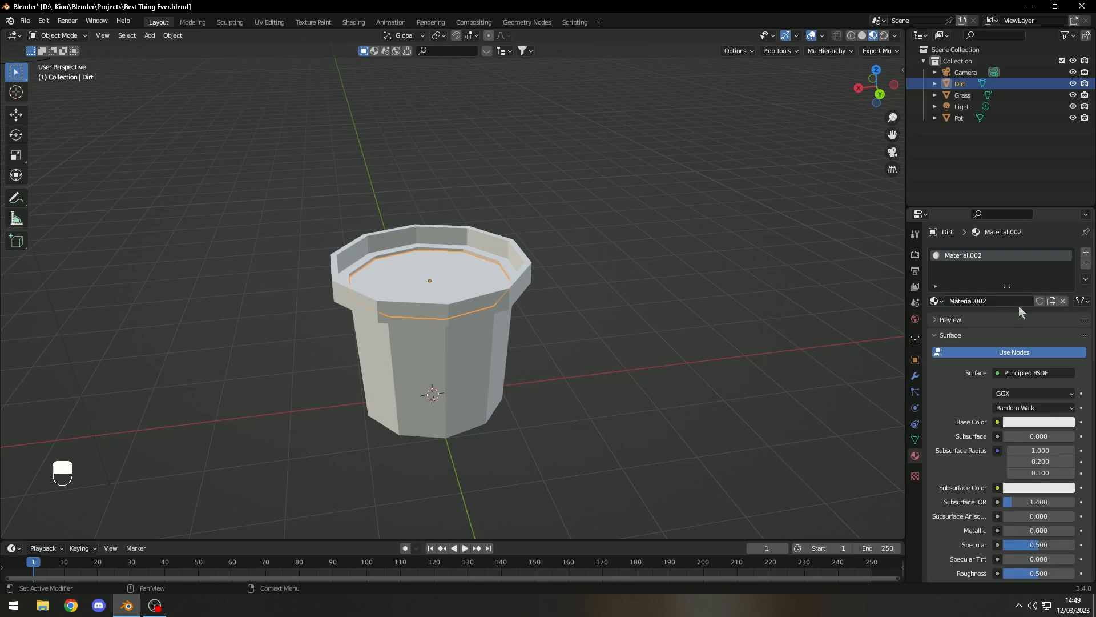
double_click(1002, 300)
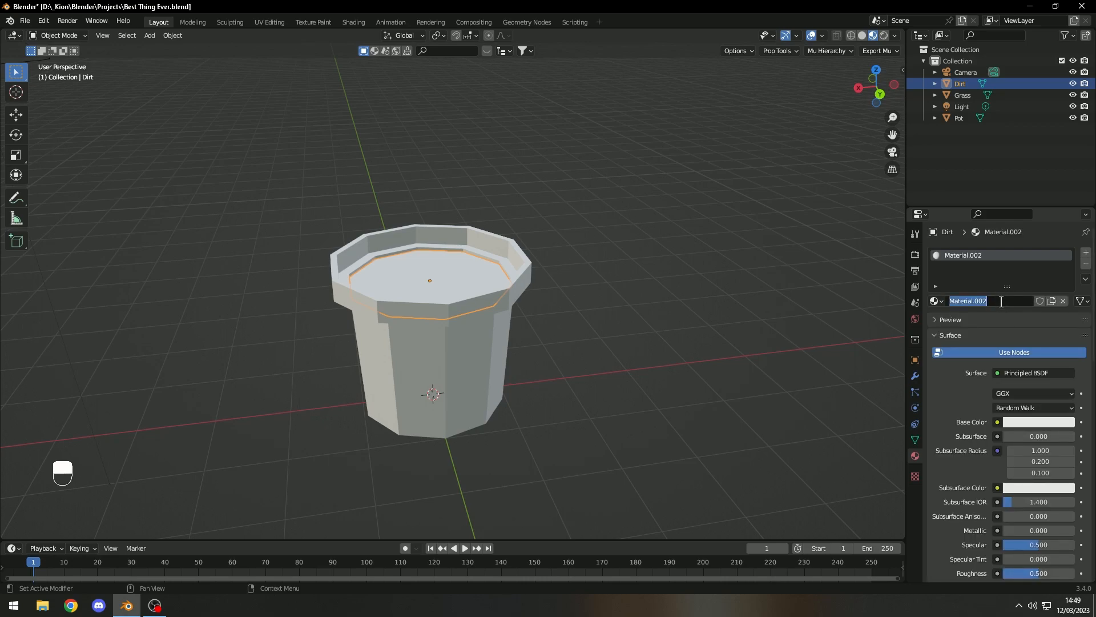
text(Dirt)
key(BackSpace)
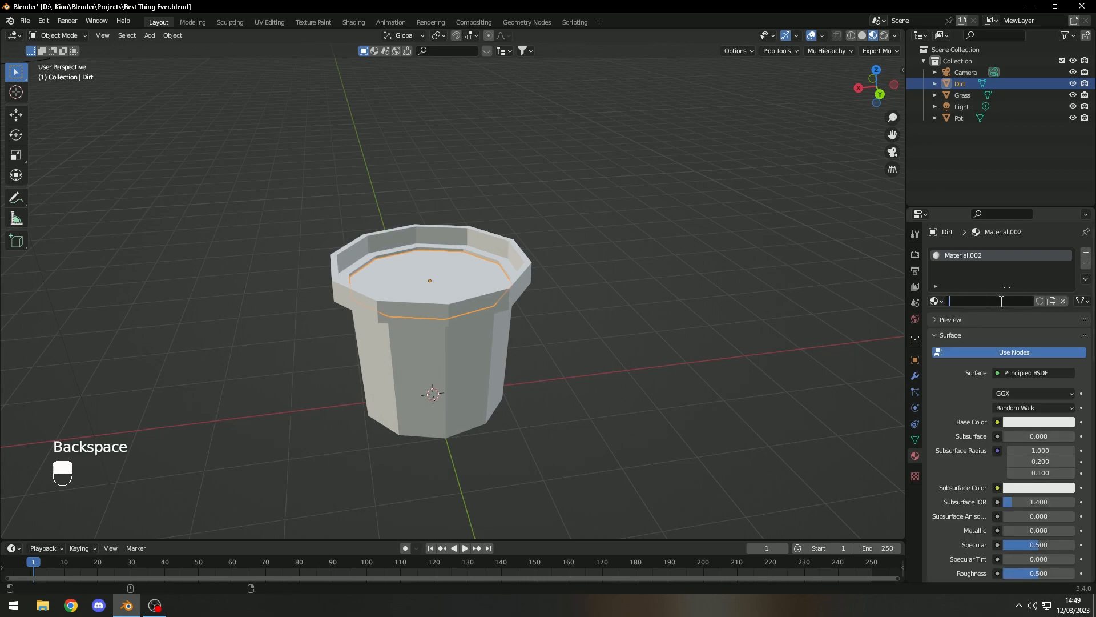
key(Return)
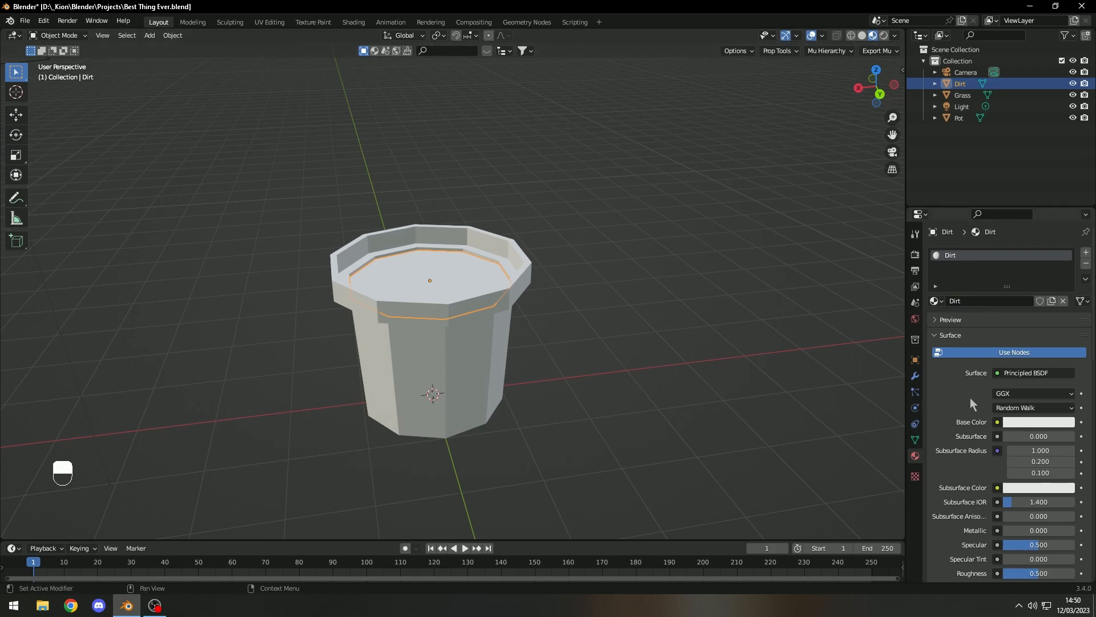
Set the Dirt material's base color to a dark brown
click(1038, 422)
drag(1019, 318, 1009, 328)
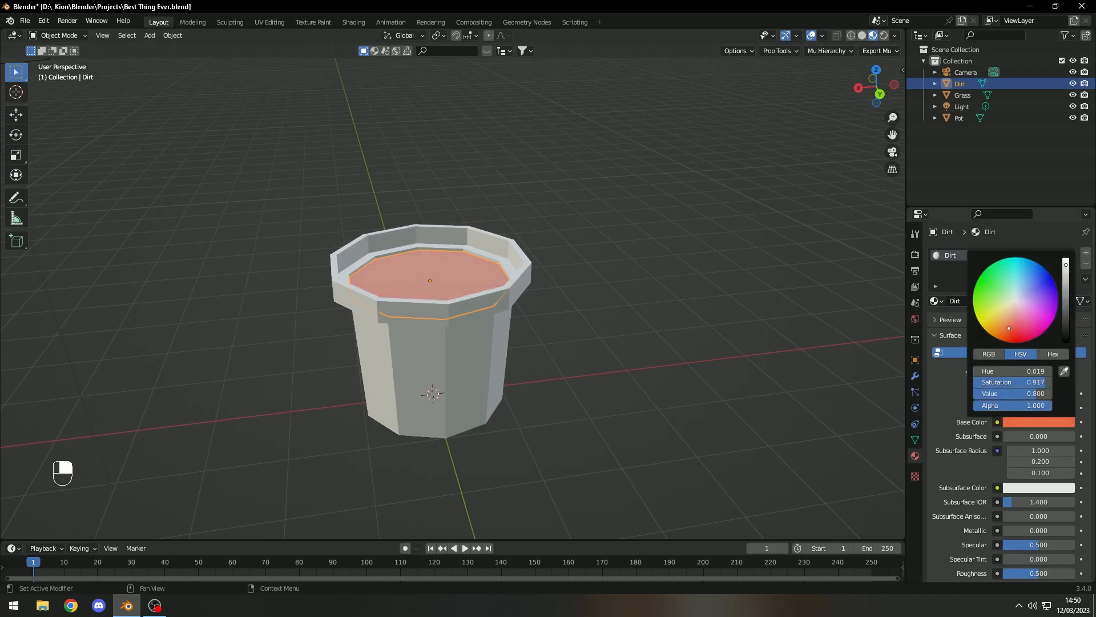
drag(1066, 296, 1070, 310)
scroll(599, 334, down, 1)
middle_drag(598, 334, 582, 424)
scroll(582, 372, up, 1)
middle_drag(582, 377, 589, 292)
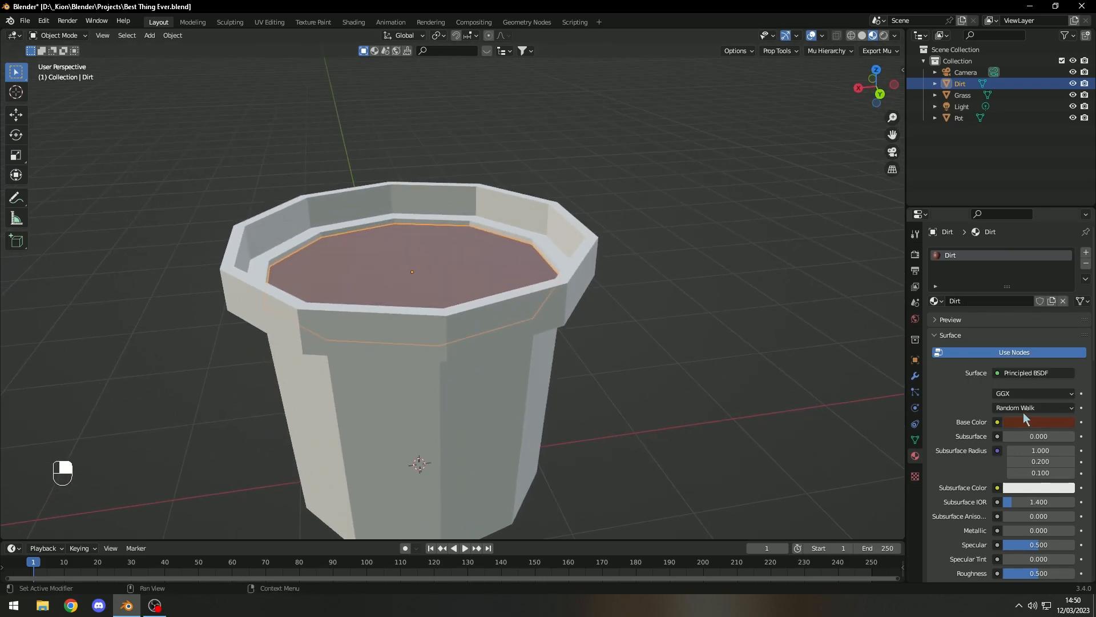
click(1025, 423)
drag(1070, 298, 1050, 320)
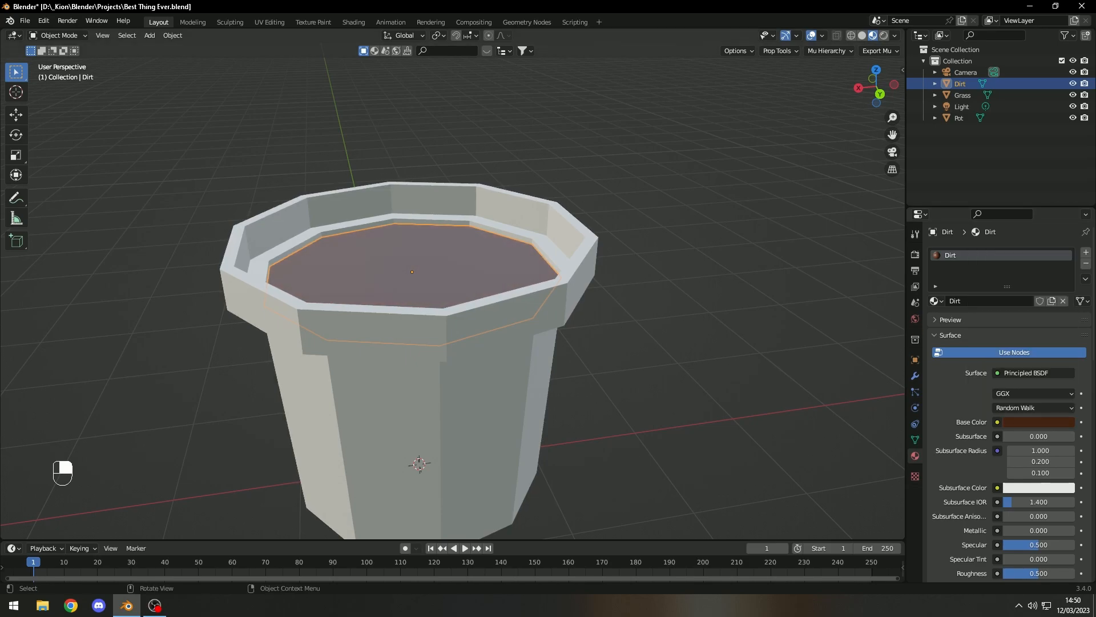
Select the pot and give it a new material named Pot
click(540, 311)
click(1010, 300)
click(1009, 300)
text(Pot)
key(Return)
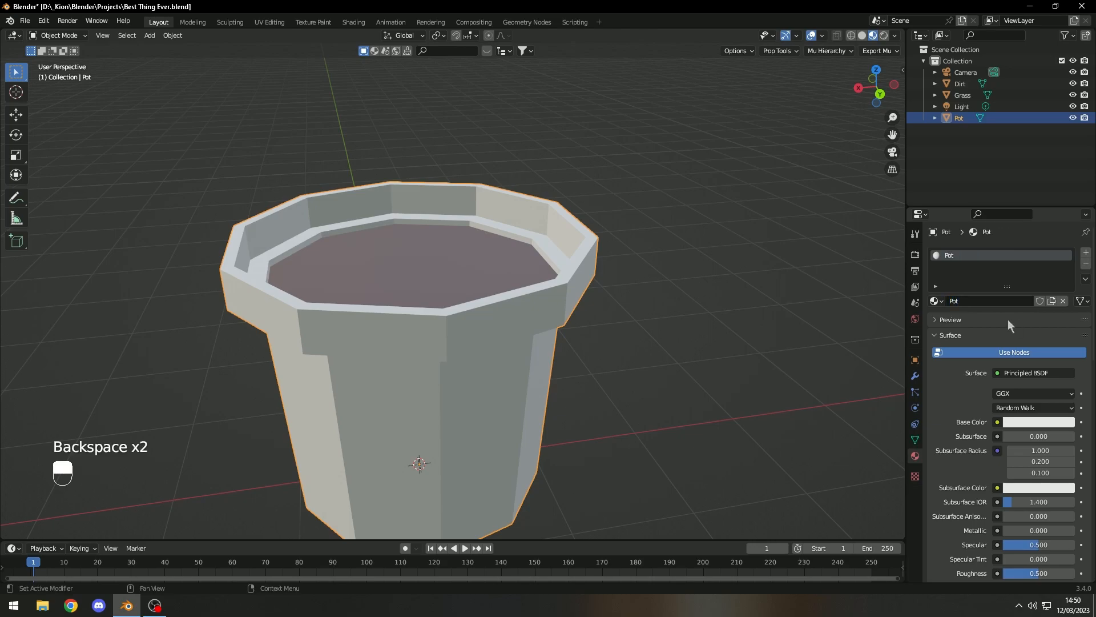
Set the Pot material's base color to brown with hue about 0.041, saturation 0.900 and value 0.099
click(1058, 424)
drag(1013, 330, 1066, 286)
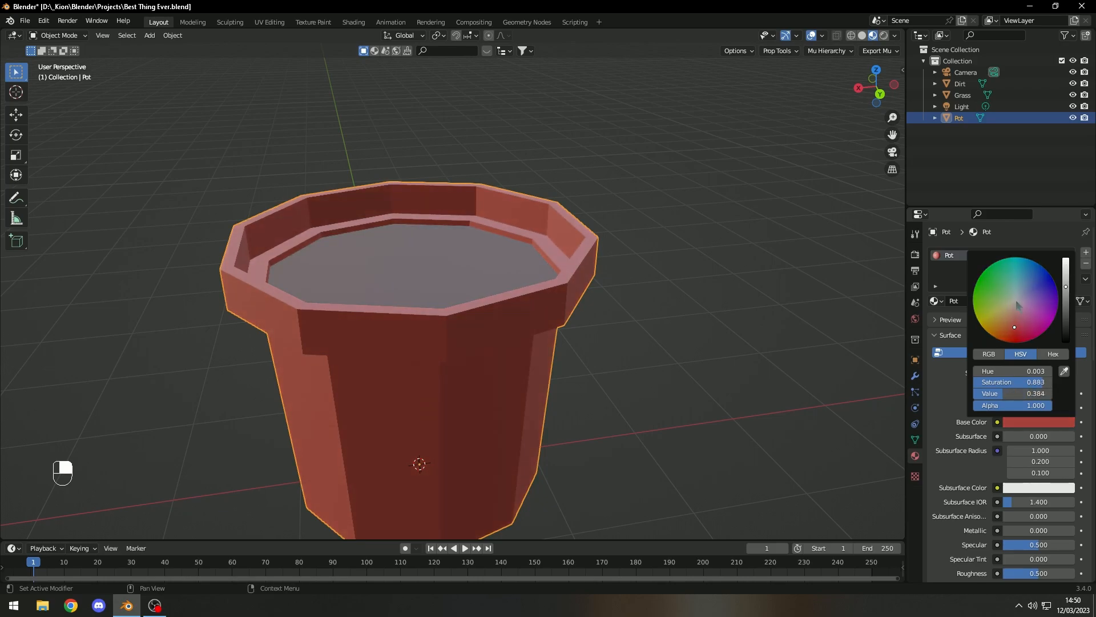
drag(1006, 323, 1004, 327)
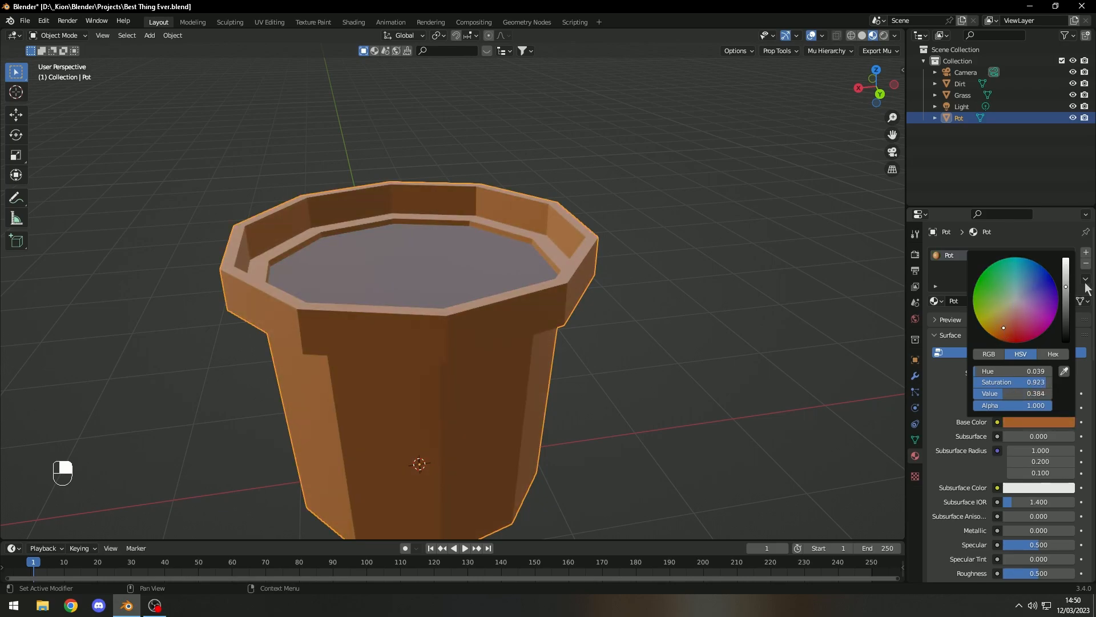
drag(1069, 308, 1066, 316)
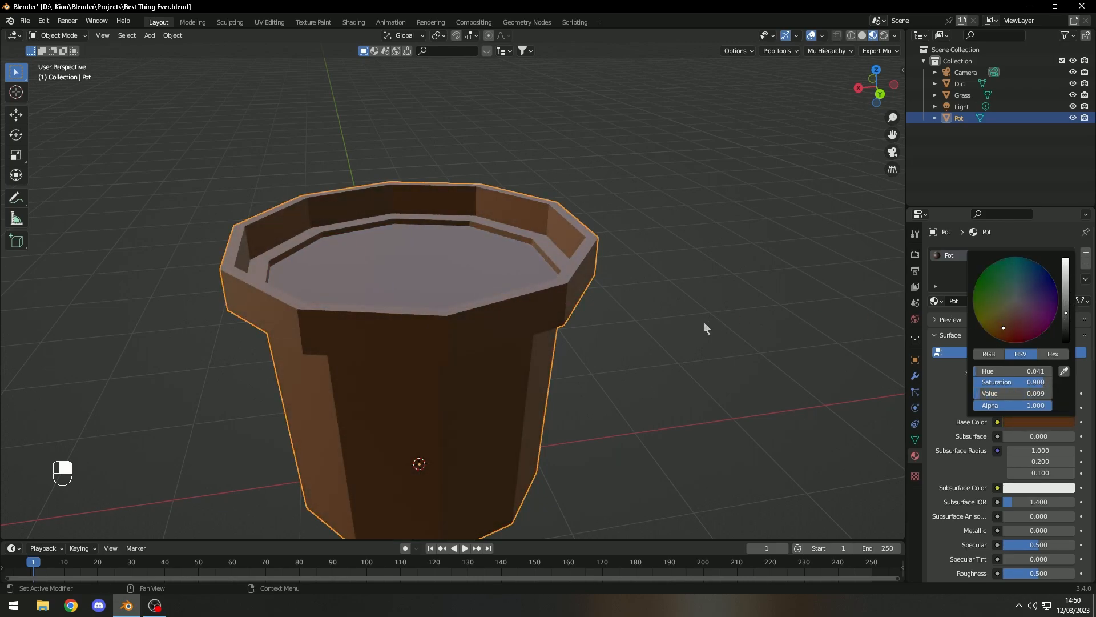
Select the Grass object and give it a new material named Grass
middle_drag(584, 451, 786, 272)
click(963, 94)
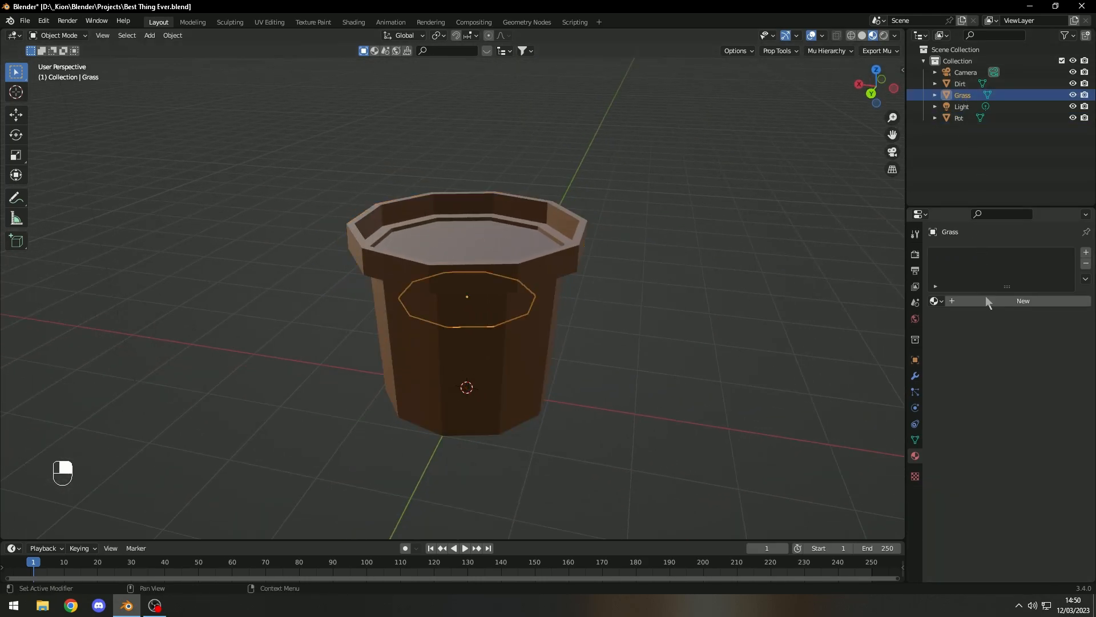
double_click(987, 297)
key(BackSpace)
text(Gr)
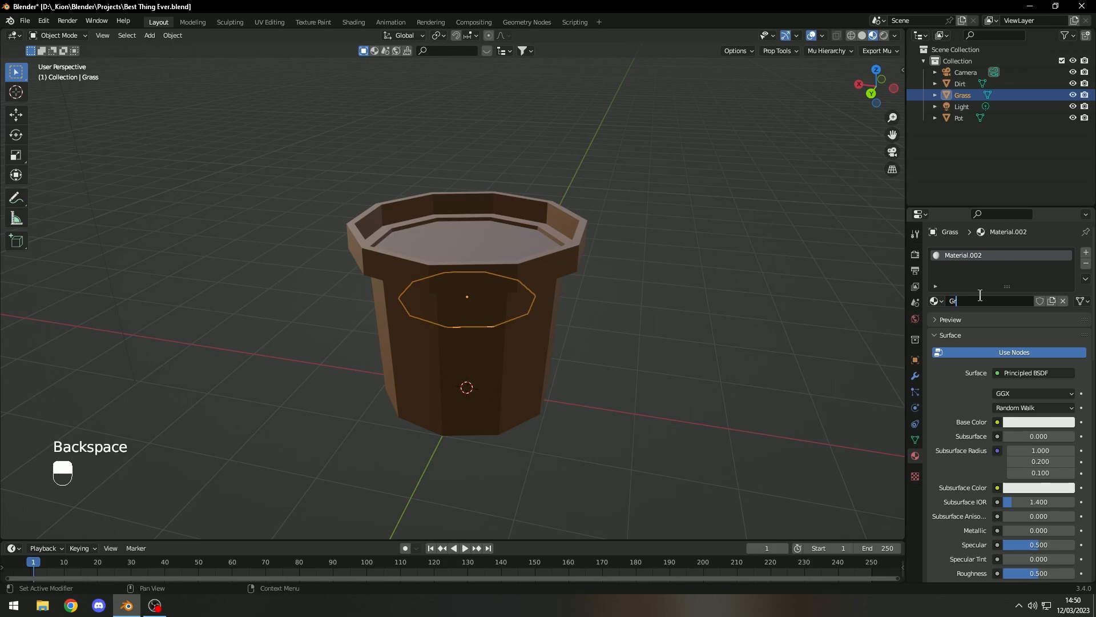
text(ass)
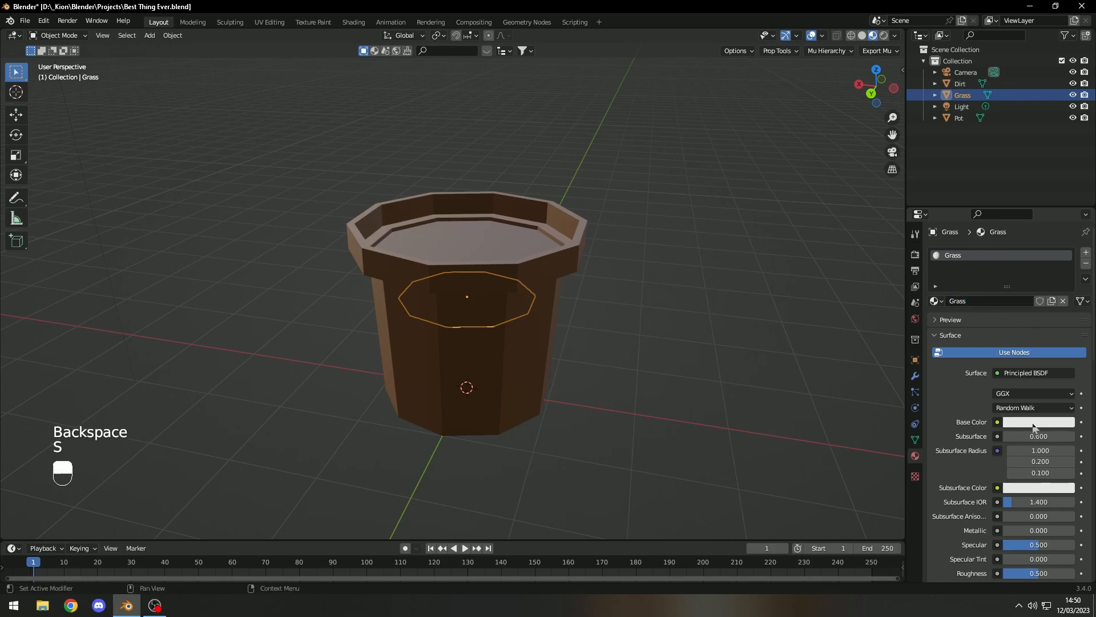
Set the Grass material's base color to a darker green with hue about 0.332
click(1034, 427)
click(984, 285)
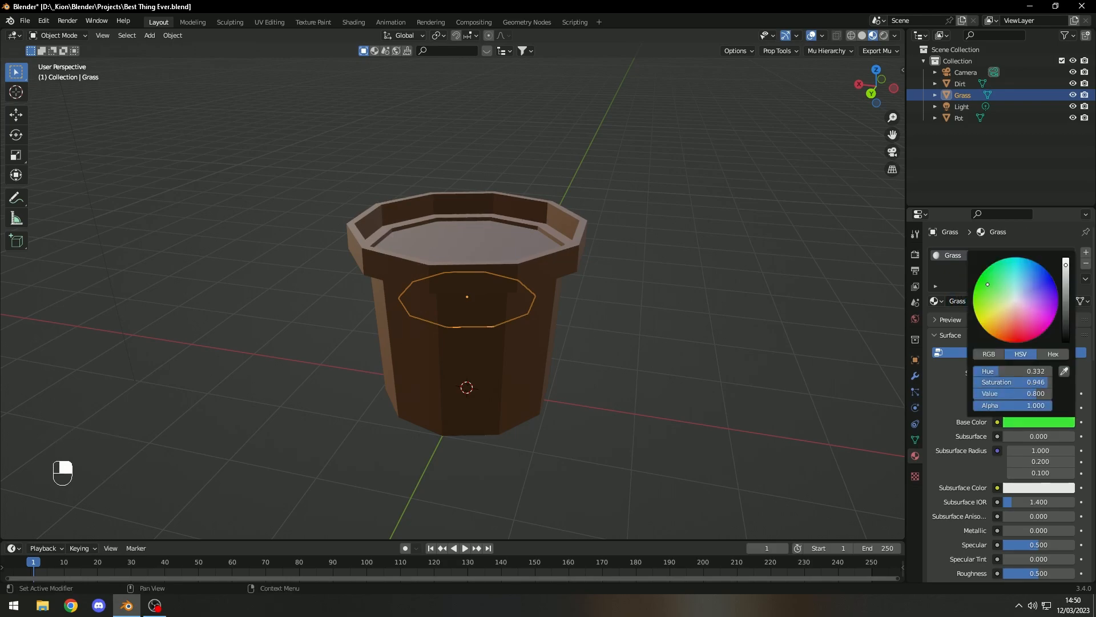
click(1039, 422)
drag(1067, 300, 1067, 294)
mouse_move(688, 350)
middle_down()
mouse_move(686, 362)
mouse_move(685, 333)
middle_up()
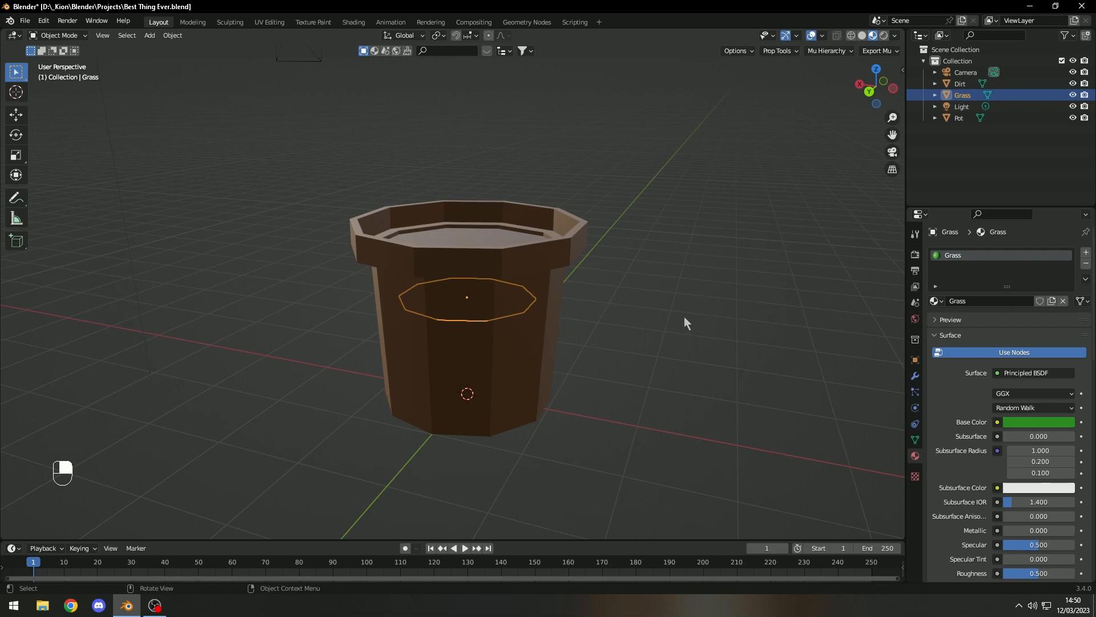
Select the Dirt disc, split the 3D viewport vertically and turn the new area into a Shader Editor
click(502, 240)
middle_drag(503, 240, 469, 264)
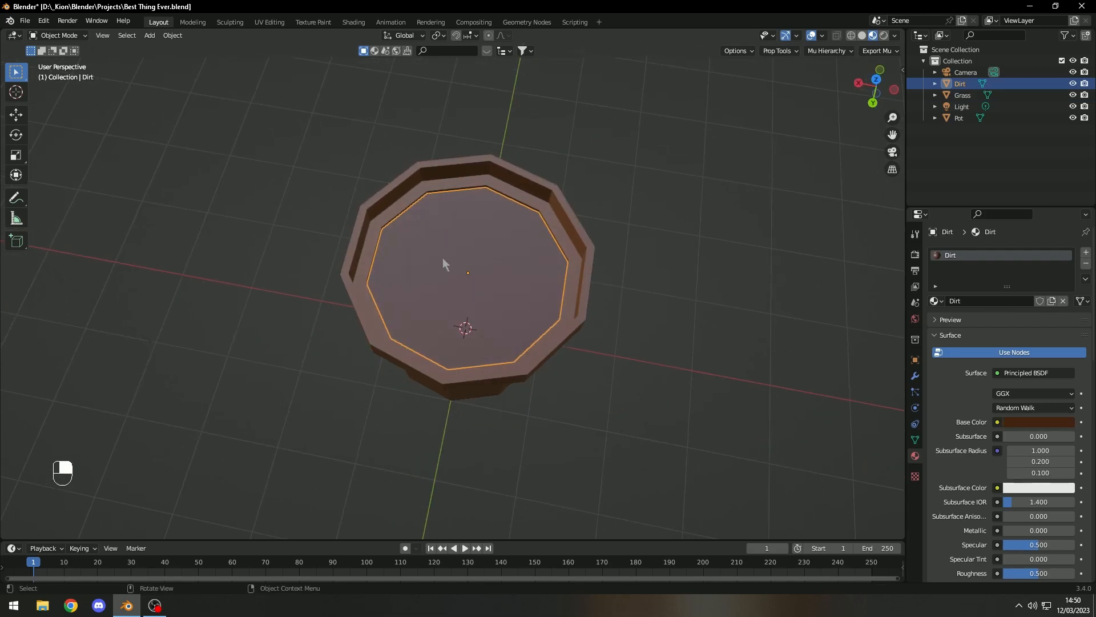
scroll(455, 256, up, 3)
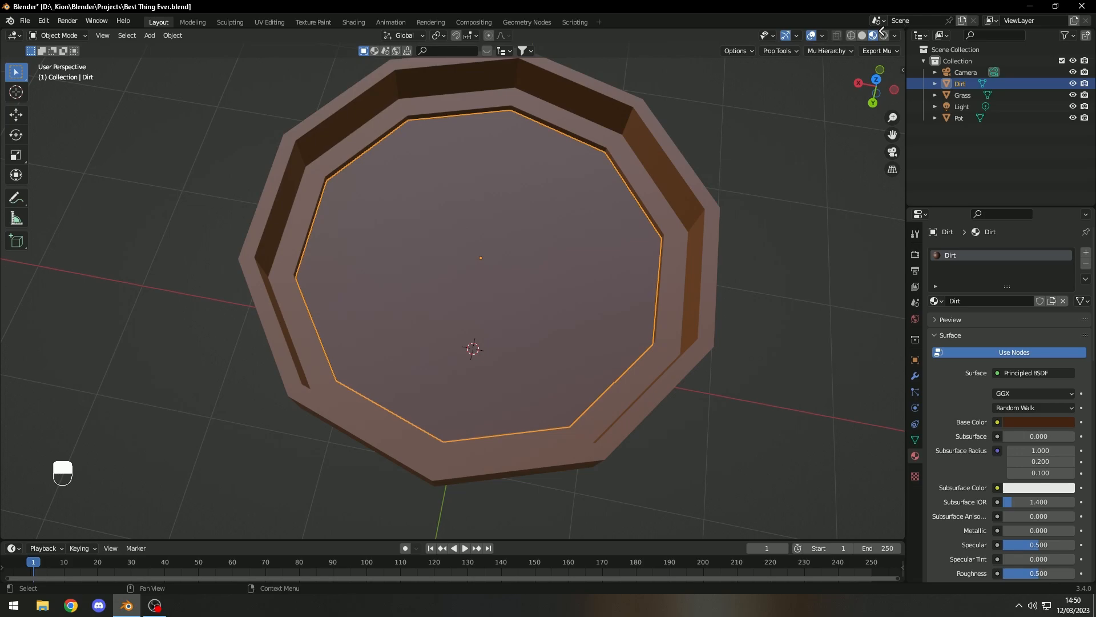
drag(896, 29, 528, 78)
right_click(808, 70)
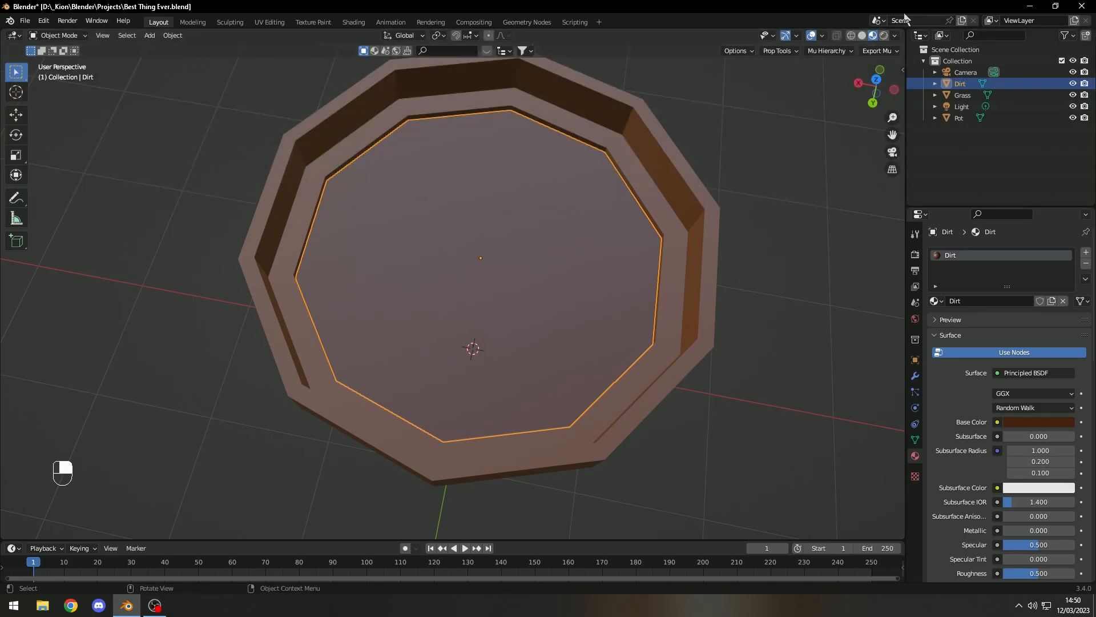
drag(905, 27, 433, 37)
click(433, 36)
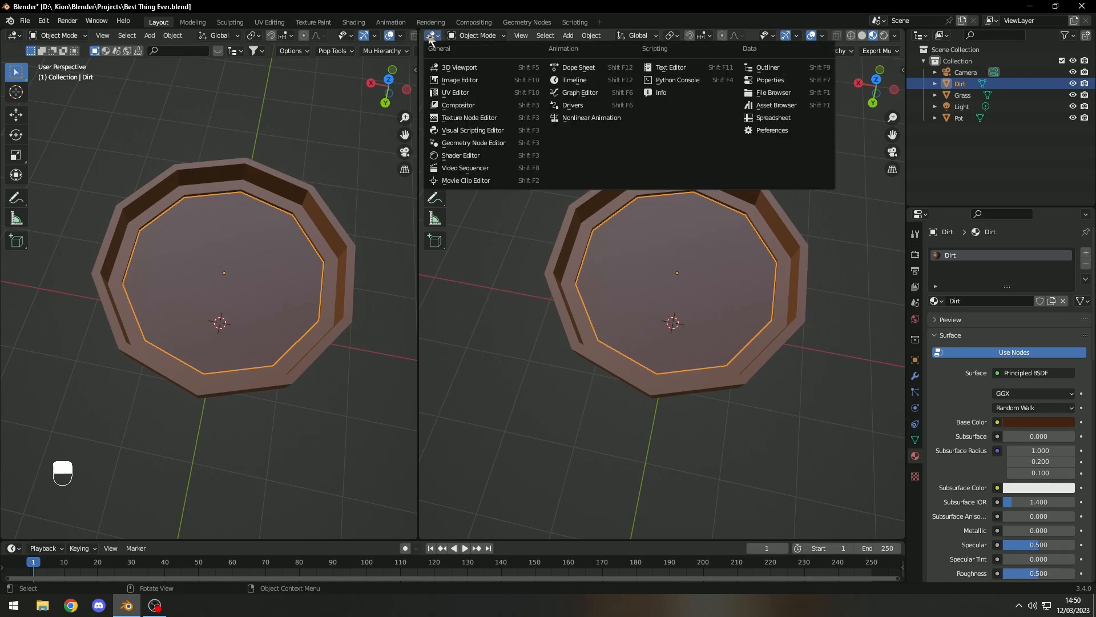
click(460, 156)
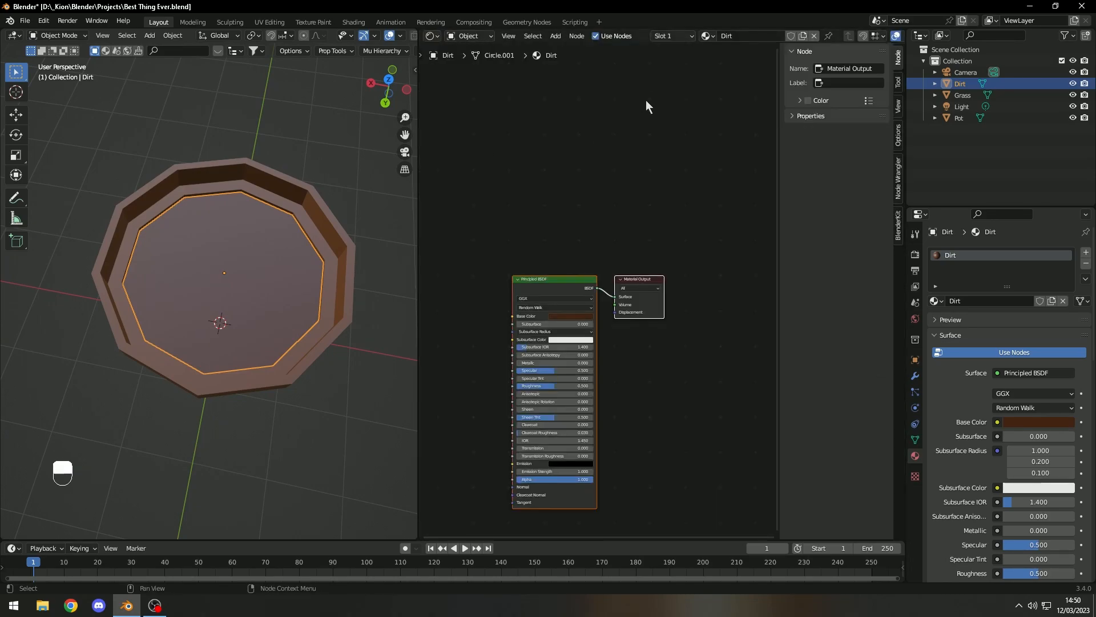
Add a Noise Texture node to the Dirt material, left of the Principled BSDF
middle_drag(541, 223, 642, 203)
key(shift+a)
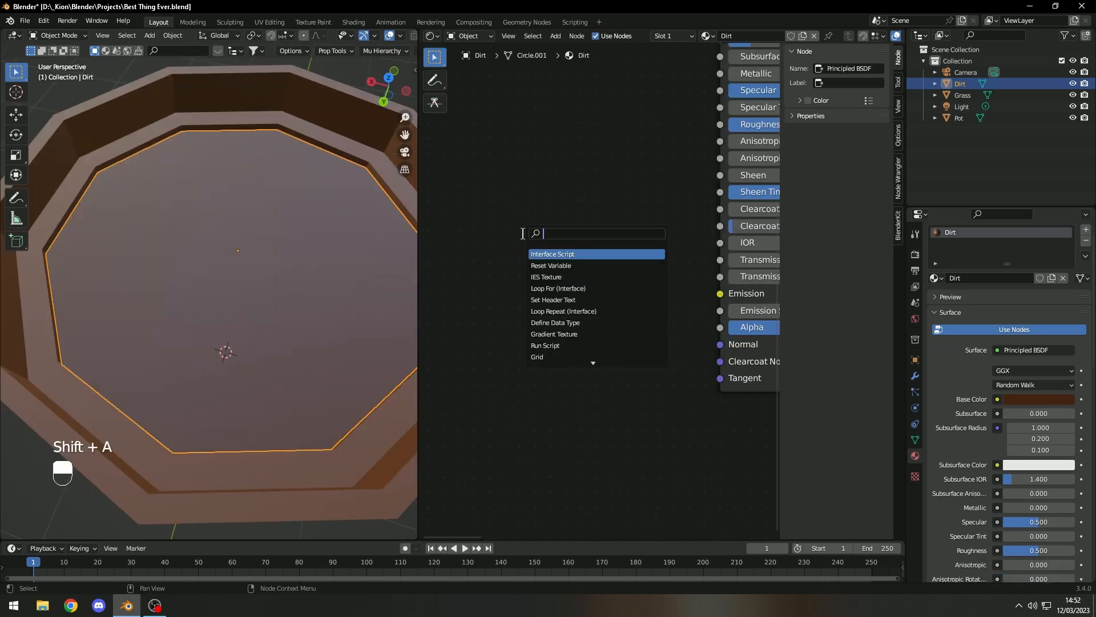
text(nmo)
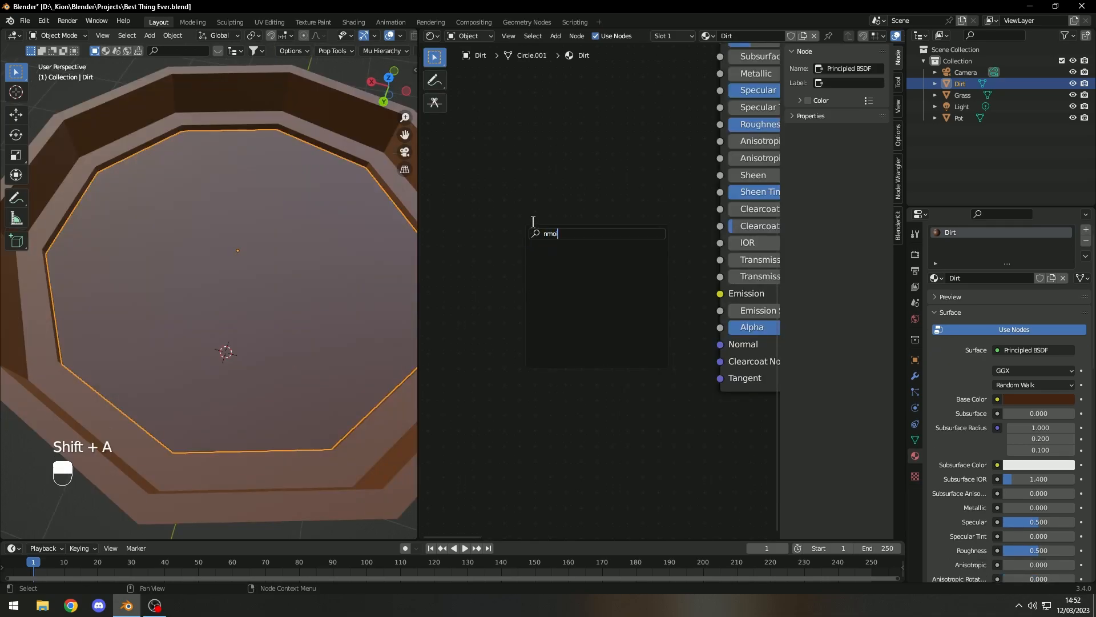
key(BackSpace)
key(BackSpace)
text(oise)
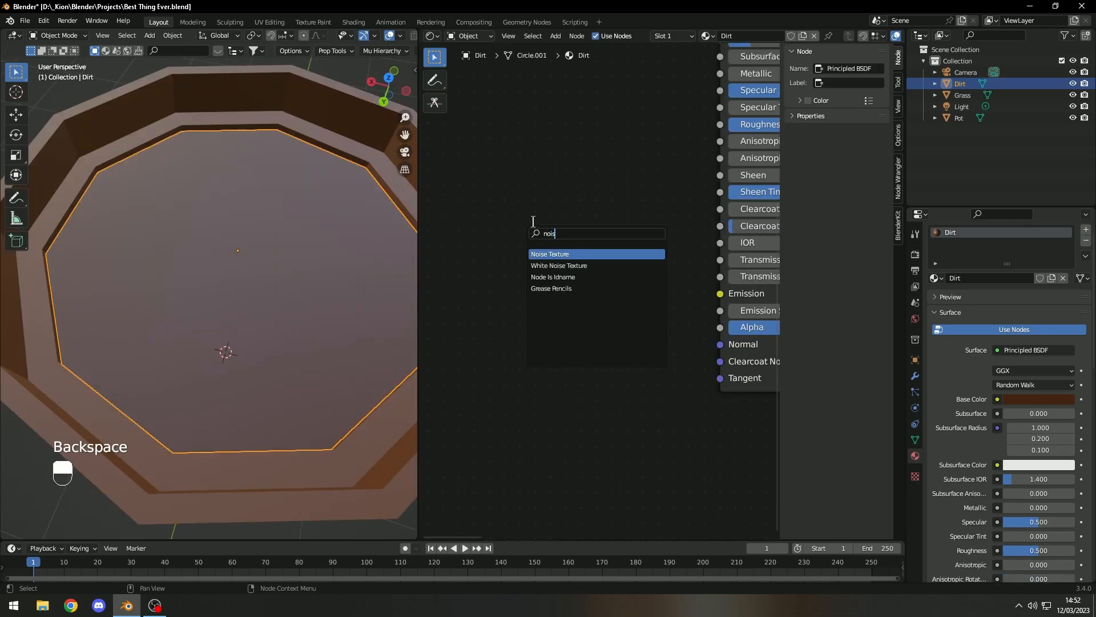
key(Return)
click(474, 256)
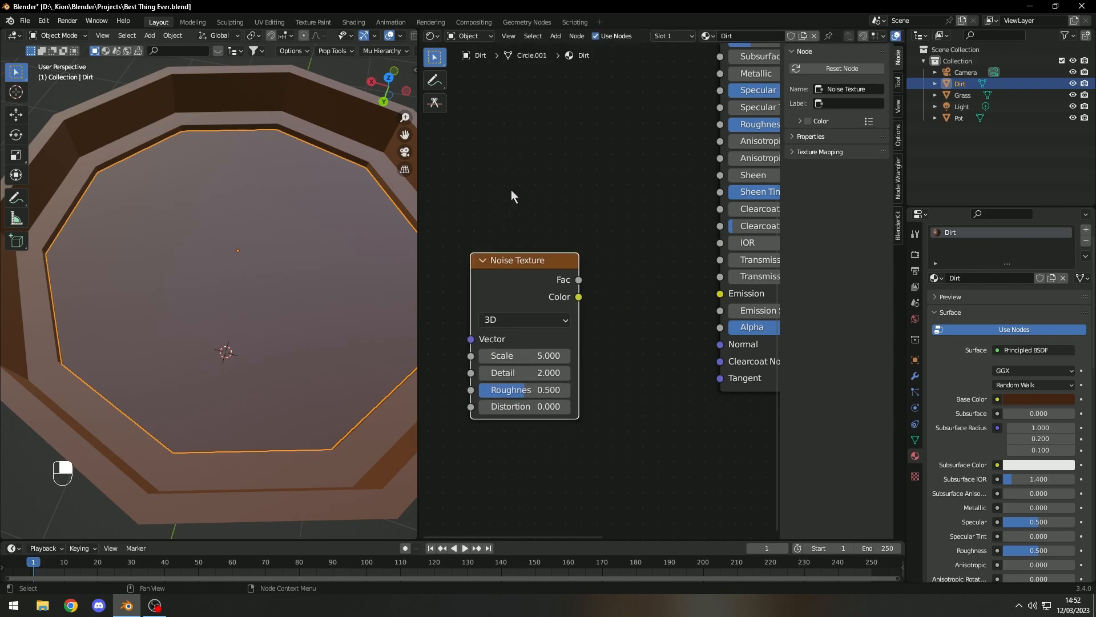
key(shift+a)
click(514, 152)
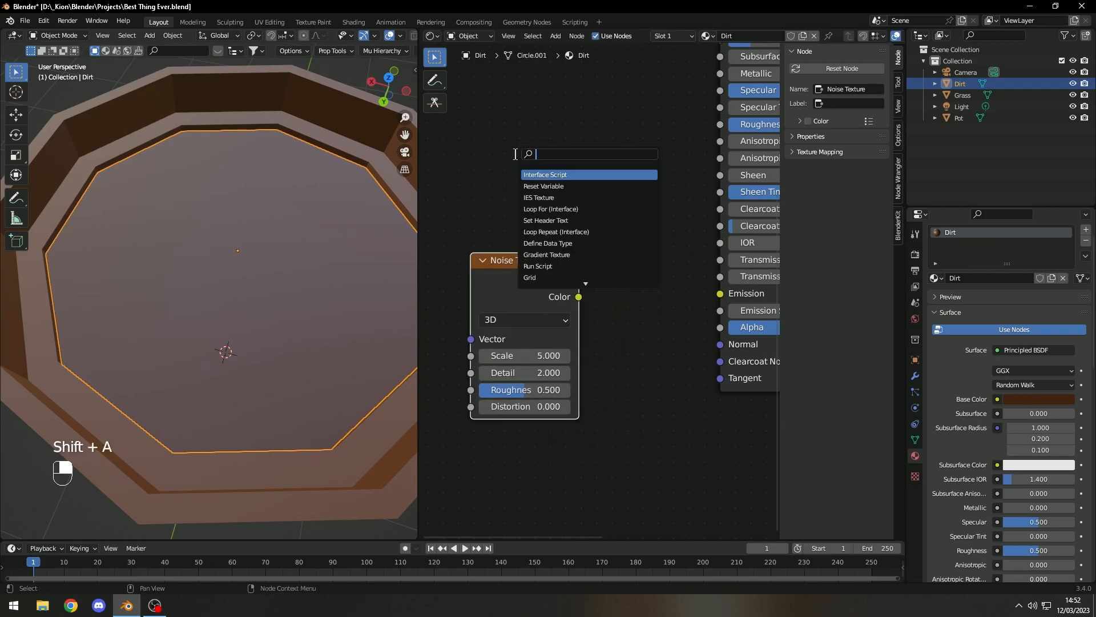
key(shift+a)
mouse_move(473, 178)
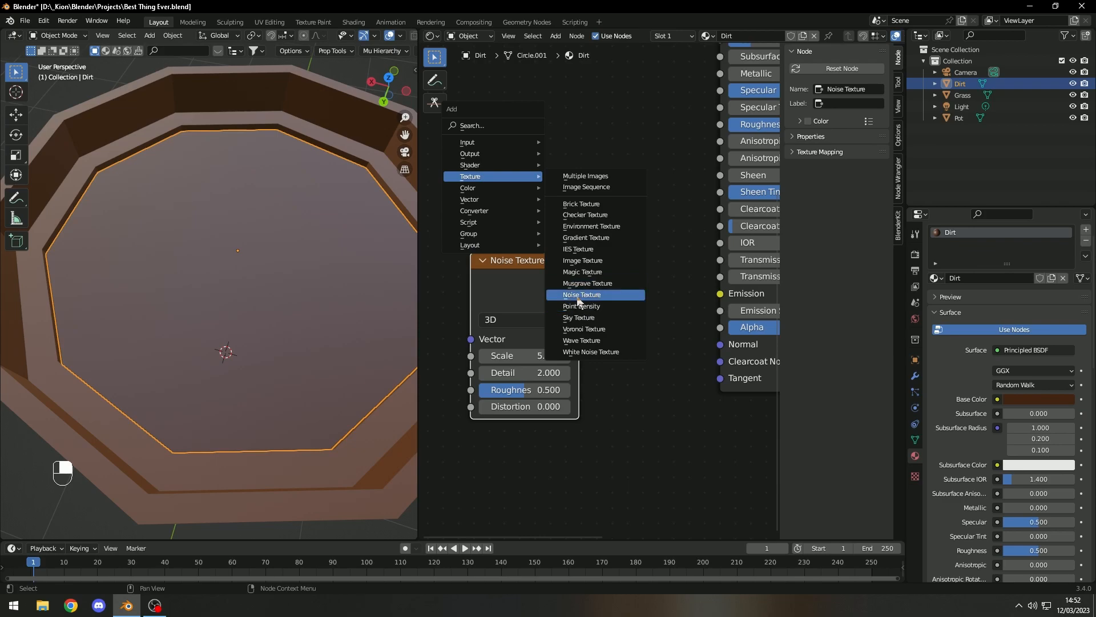
mouse_move(478, 204)
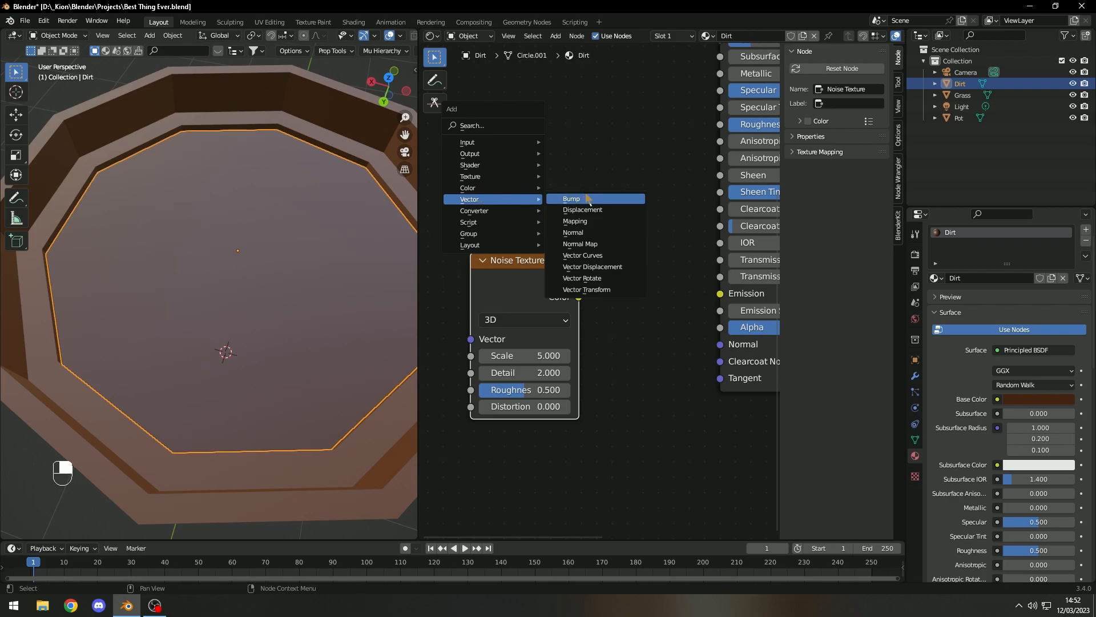
Connect the Noise Texture's Fac output to the Principled BSDF's Normal input and move the texture node further left
drag(548, 259, 712, 349)
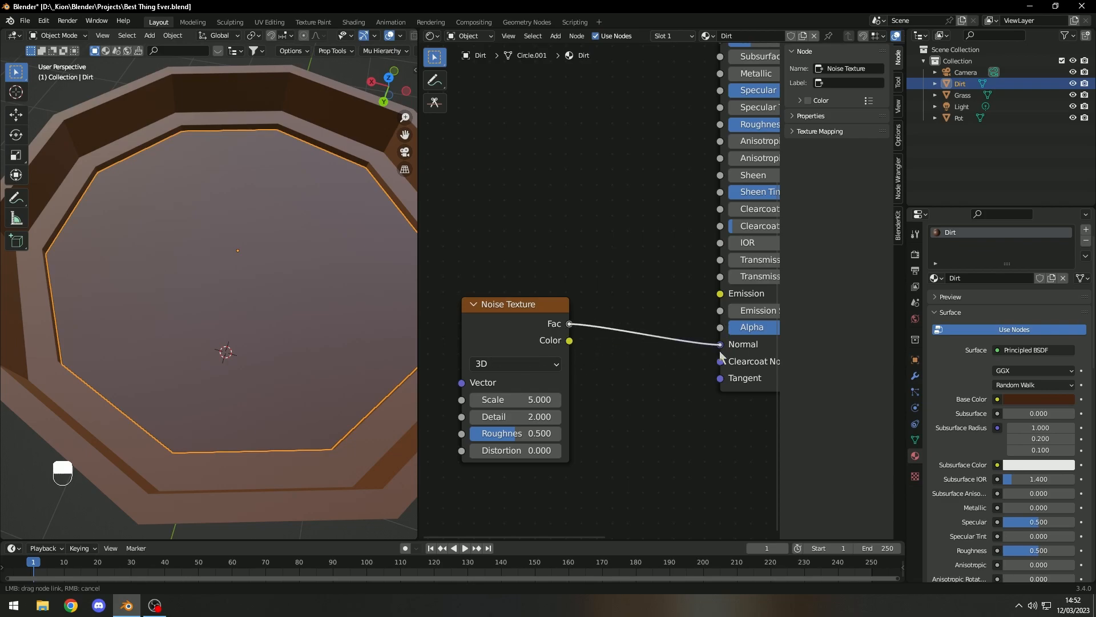
middle_drag(350, 375, 184, 359)
middle_drag(234, 288, 297, 323)
scroll(314, 303, up, 3)
key(Tab)
key(Tab)
drag(539, 354, 498, 374)
Insert a Bump node between the Noise Texture and the Principled BSDF, with the Fac output feeding its Height input
key(shift+a)
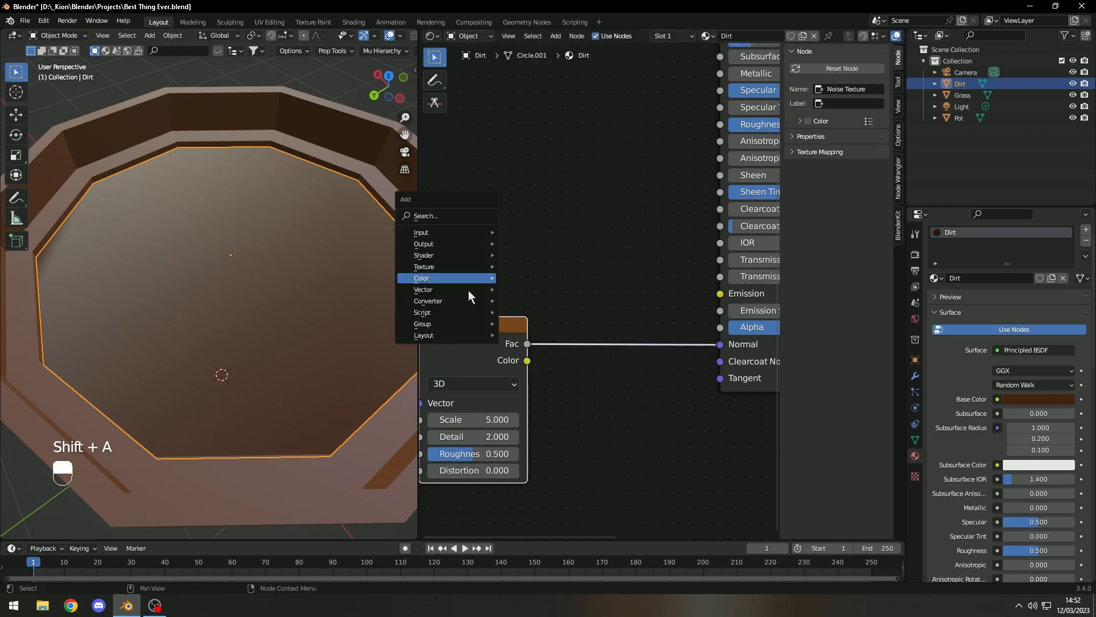
mouse_move(434, 295)
click(531, 300)
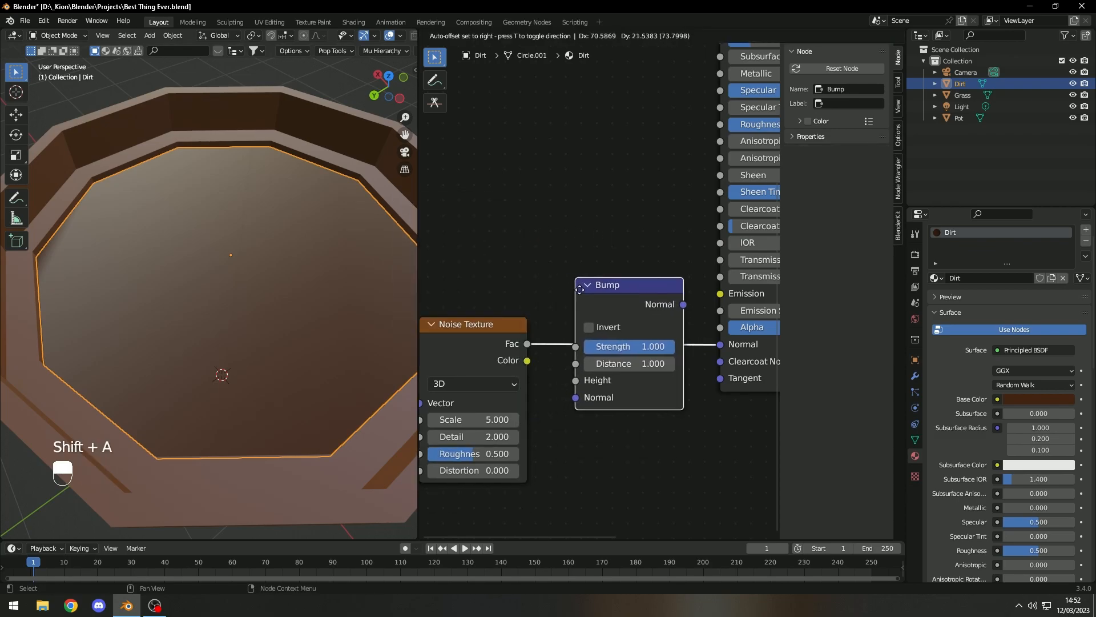
click(576, 259)
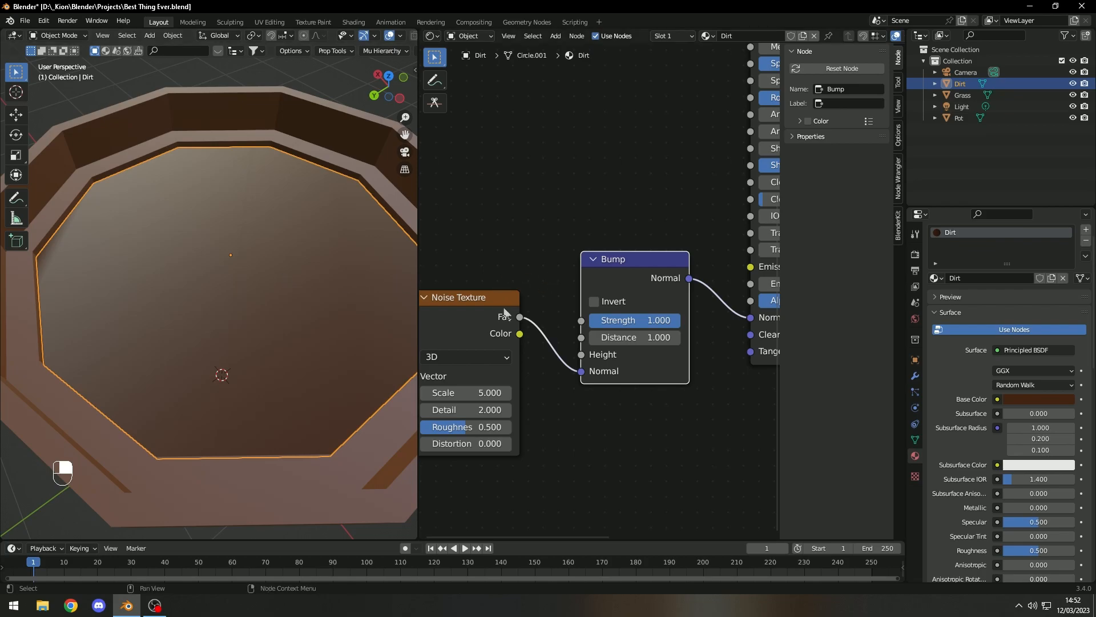
middle_drag(289, 362, 312, 333)
drag(581, 371, 581, 355)
Rearrange the Noise Texture and Bump nodes in the Dirt material's node layout
drag(489, 304, 460, 300)
drag(678, 255, 649, 248)
click(563, 256)
drag(575, 260, 595, 274)
click(562, 300)
Set the Dirt material's Noise Texture Scale to 4 and Detail to 15
middle_drag(527, 291, 603, 253)
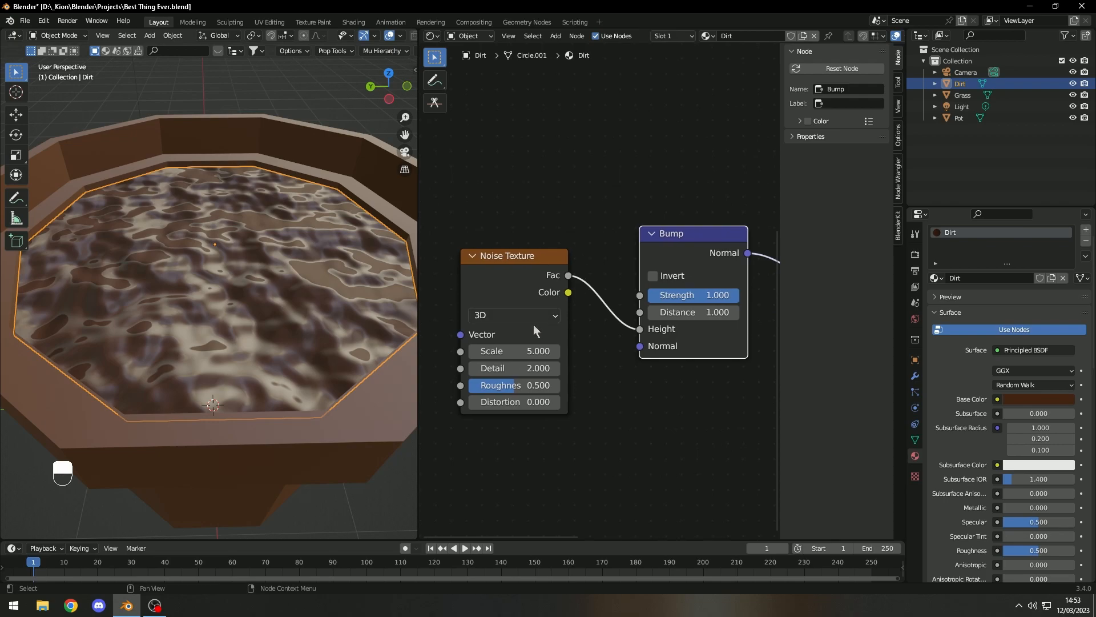
click(520, 352)
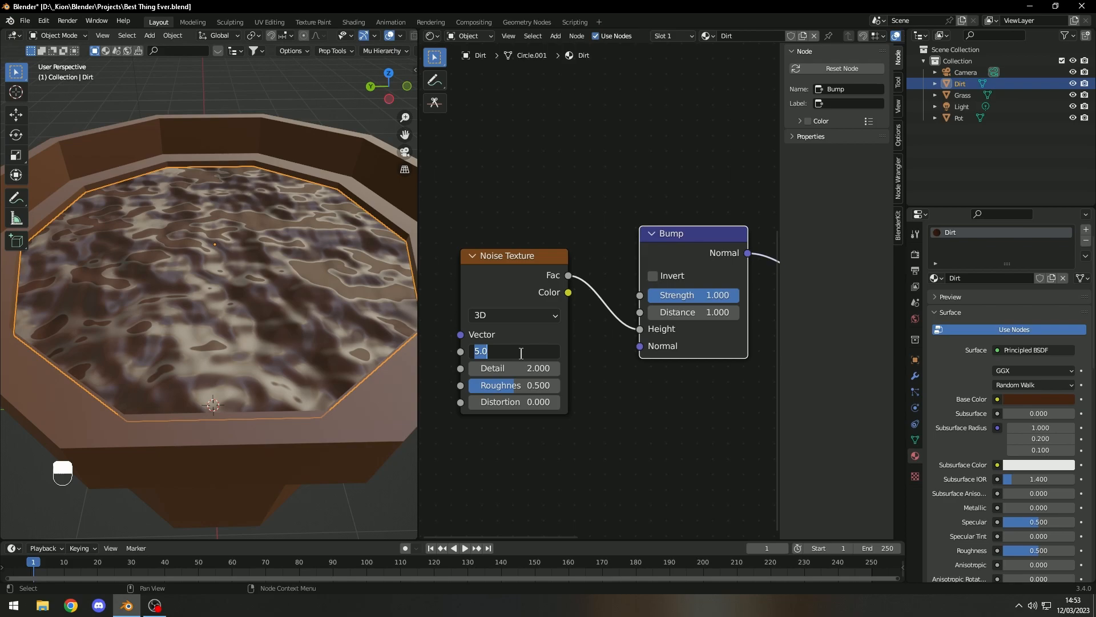
key(Return)
drag(518, 369, 593, 369)
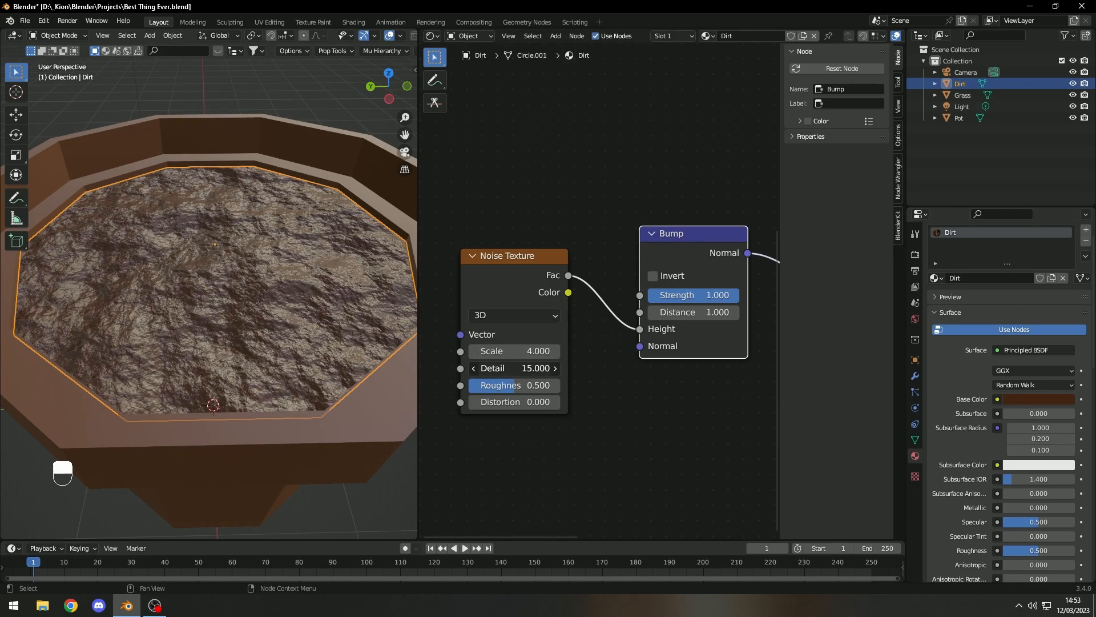
Set the Bump node's Strength to 0.5
middle_drag(158, 297, 99, 334)
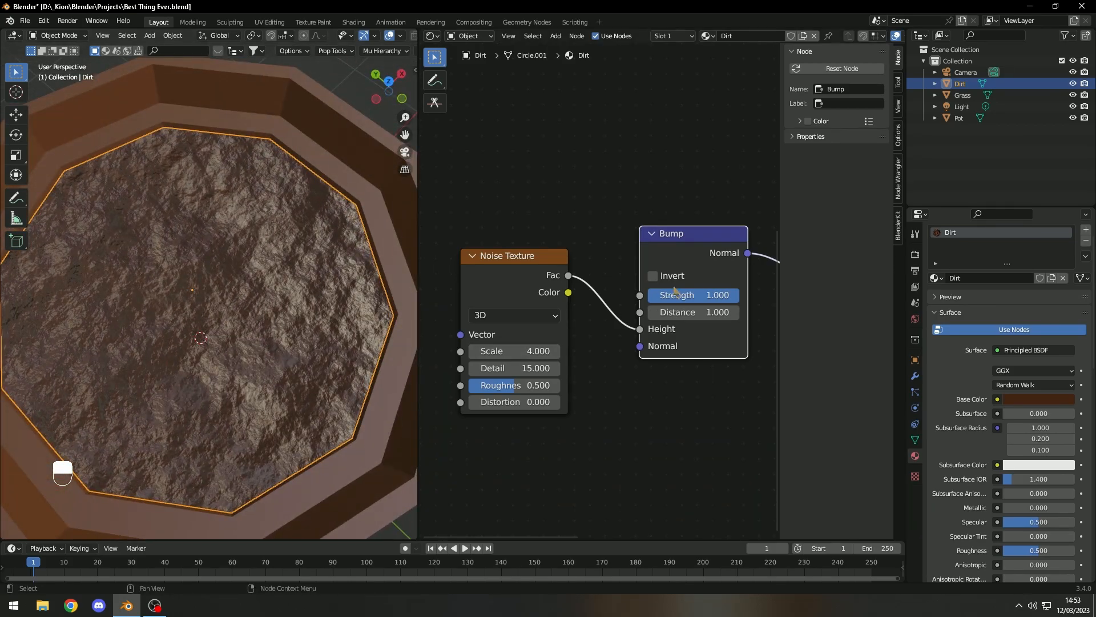
click(689, 294)
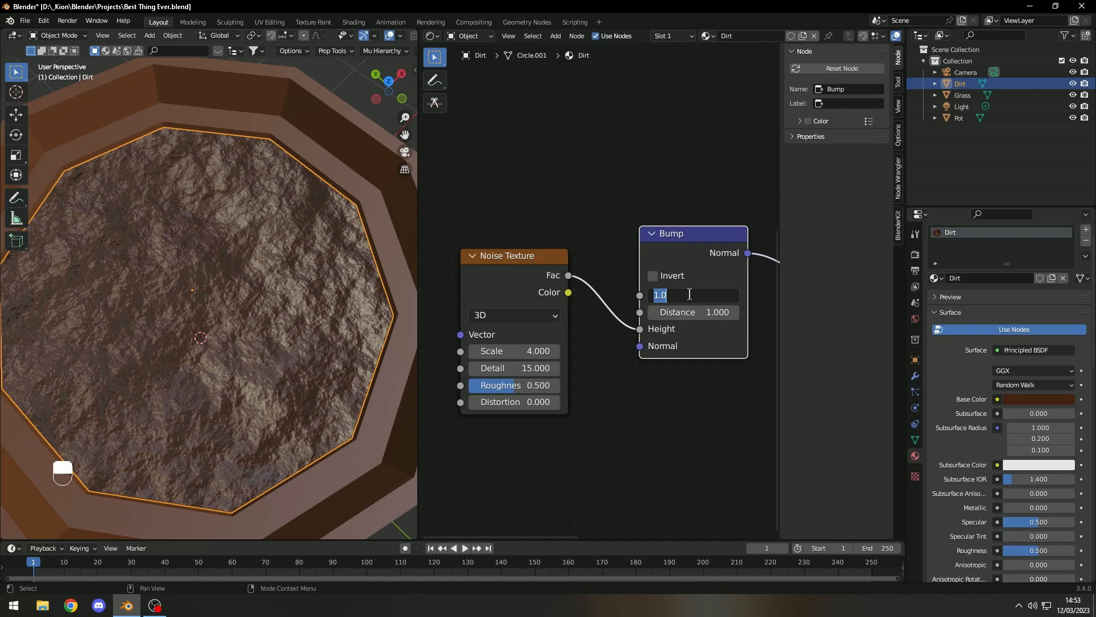
key(BackSpace)
text(0.5)
key(Return)
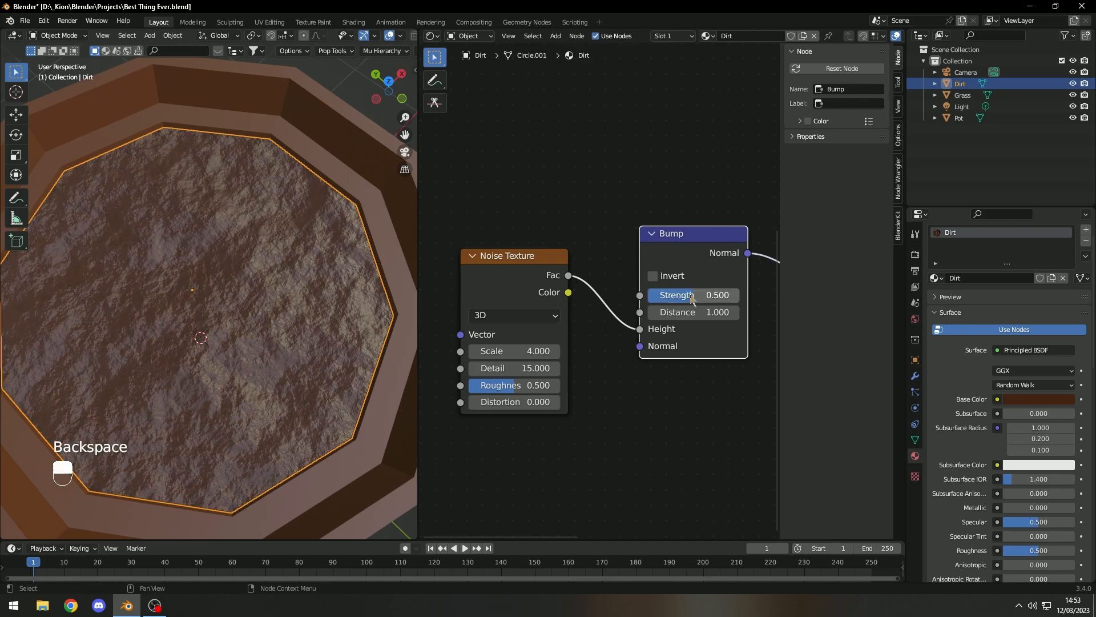
Set the Dirt material's Principled BSDF Roughness to 0.7
scroll(1063, 443, down, 2)
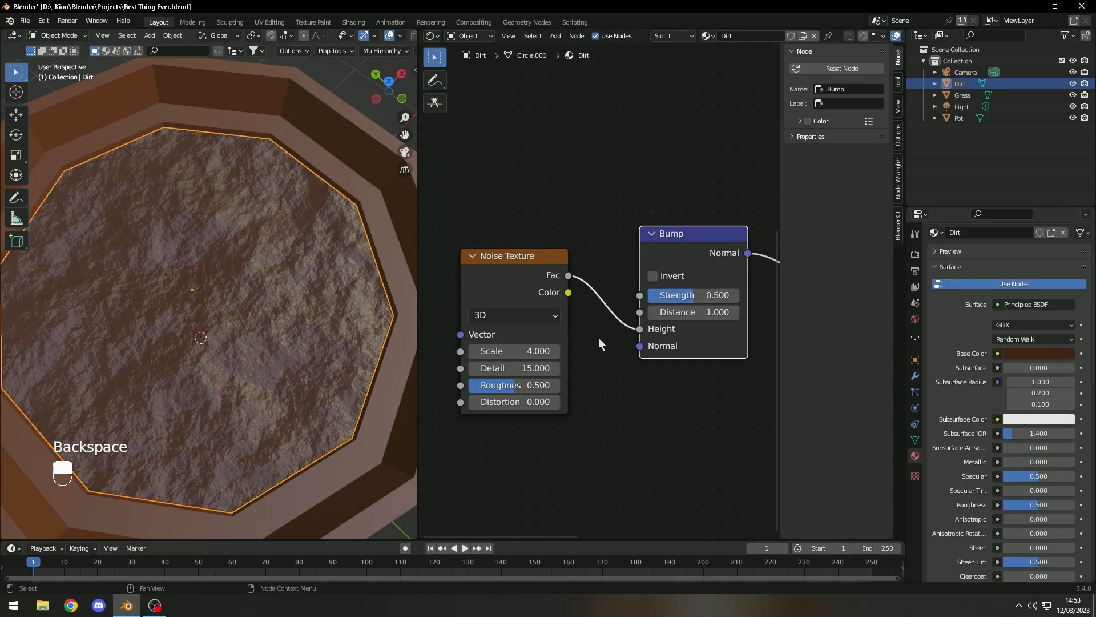
scroll(572, 241, down, 1)
scroll(1035, 395, down, 2)
click(1025, 460)
key(BackSpace)
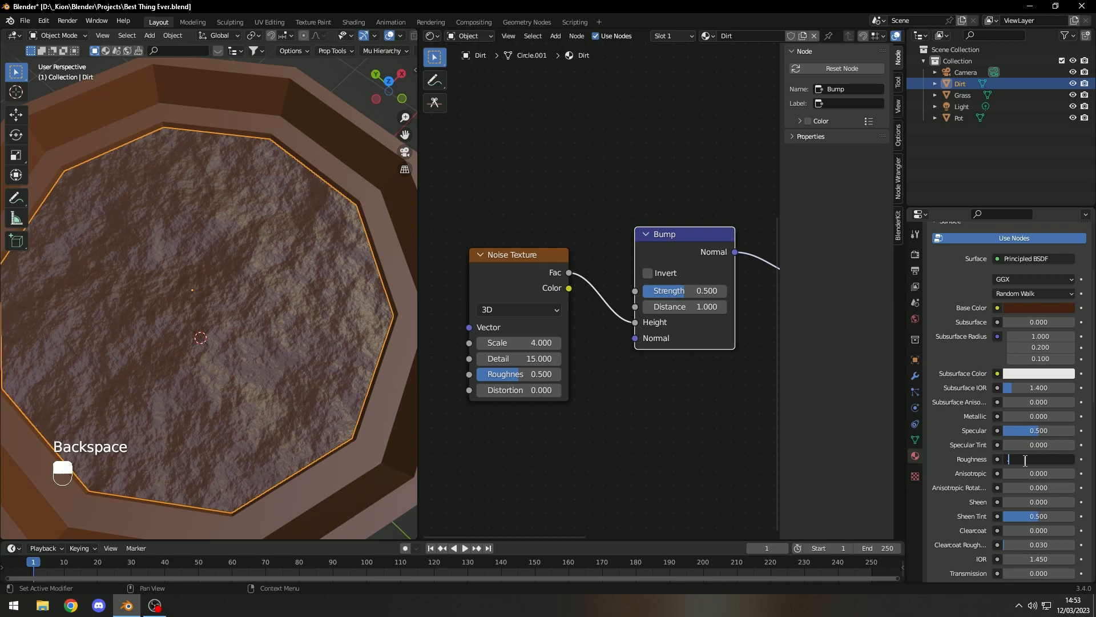
text(0.7)
key(Return)
key(Return)
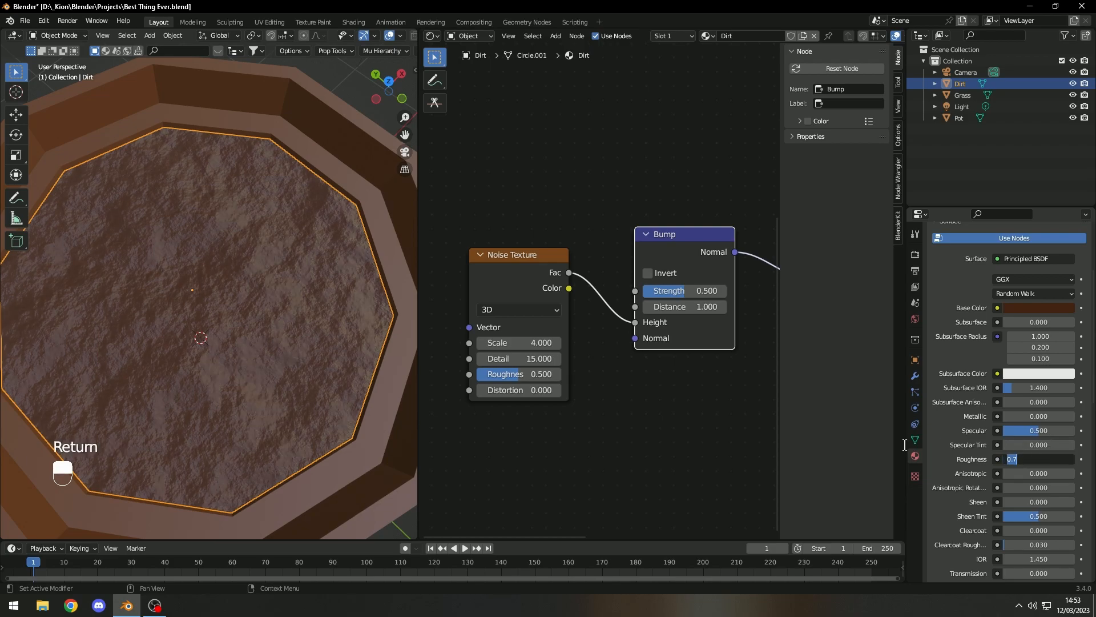
Examine the bumpy dirt surface inside the pot from several angles, together with its node setup
scroll(304, 287, down, 5)
middle_drag(311, 269, 294, 359)
scroll(314, 268, up, 3)
scroll(258, 231, up, 4)
middle_drag(260, 231, 366, 205)
scroll(238, 283, down, 4)
scroll(238, 284, up, 2)
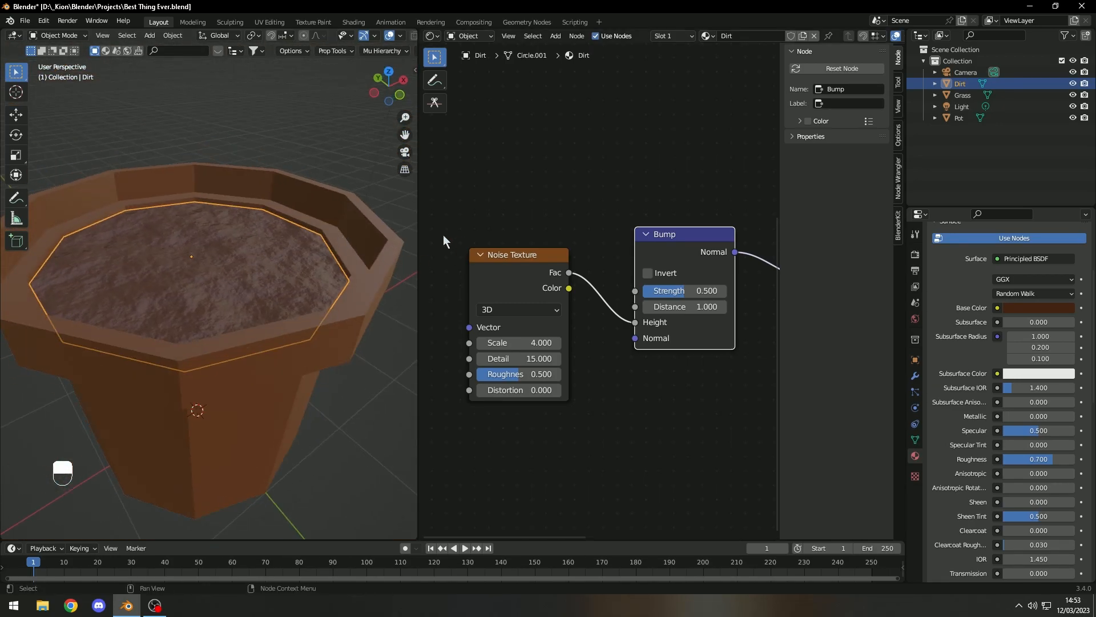
scroll(444, 235, down, 1)
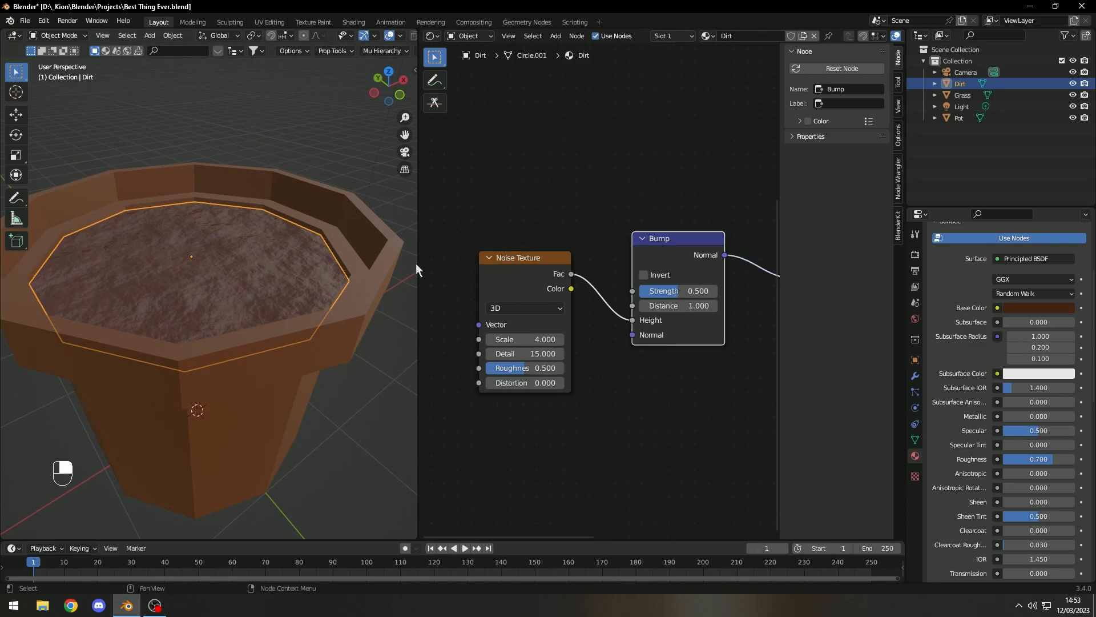
scroll(456, 194, down, 2)
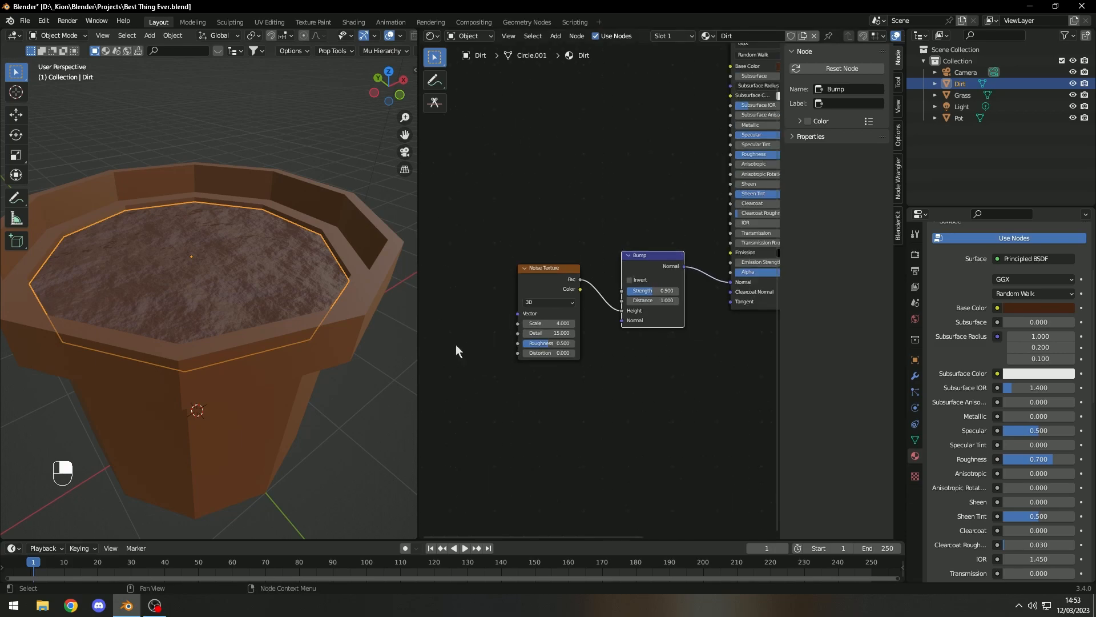
scroll(419, 213, down, 1)
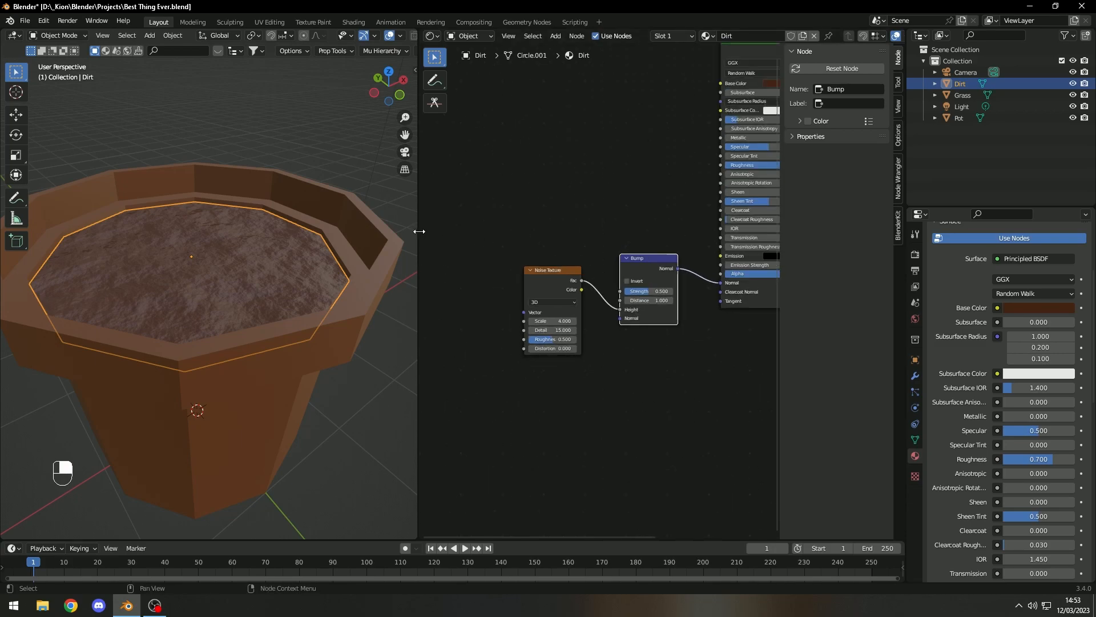
Join the Shader Editor area into the 3D viewport so that the viewport fills the space
right_click(414, 262)
right_click(417, 193)
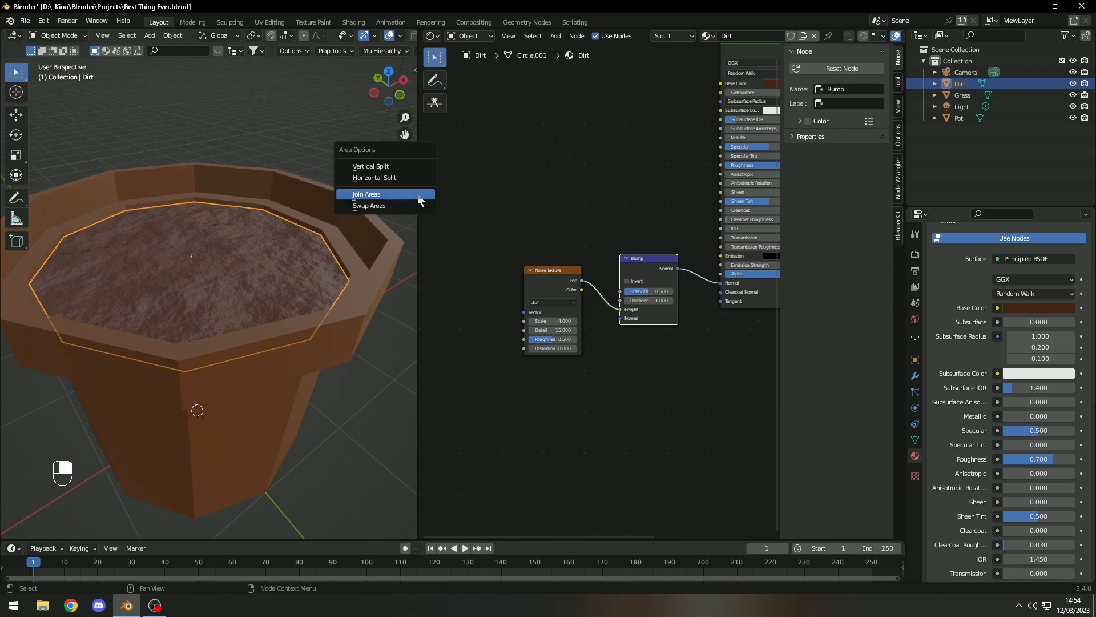
click(415, 197)
click(550, 269)
scroll(277, 325, down, 5)
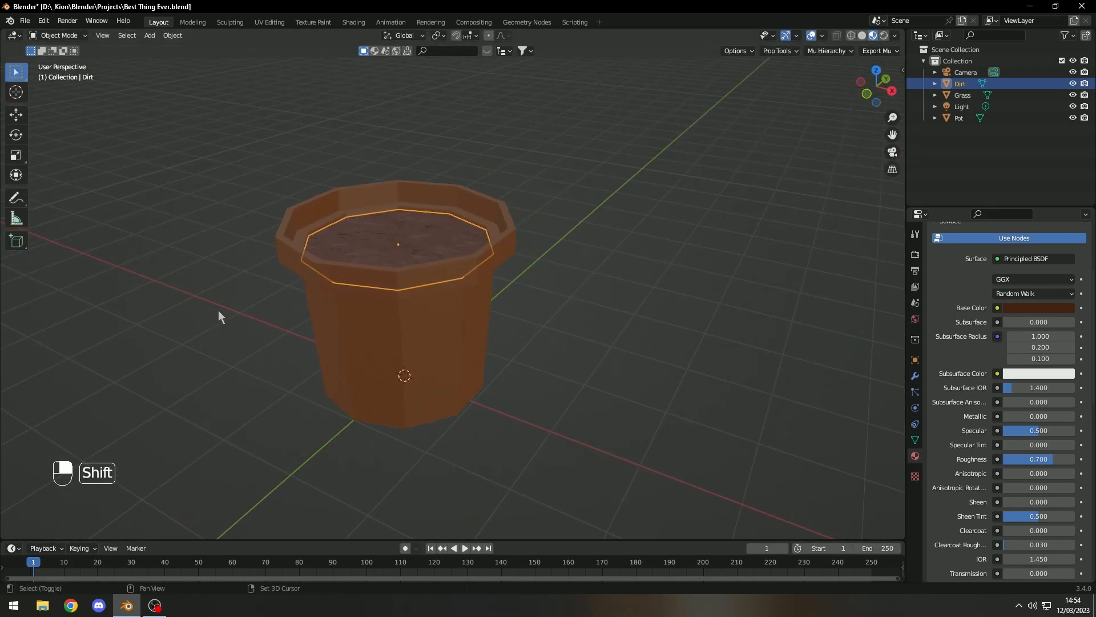
Save the file and add a Hair particle system to the Grass object
click(963, 95)
key(ctrl+s)
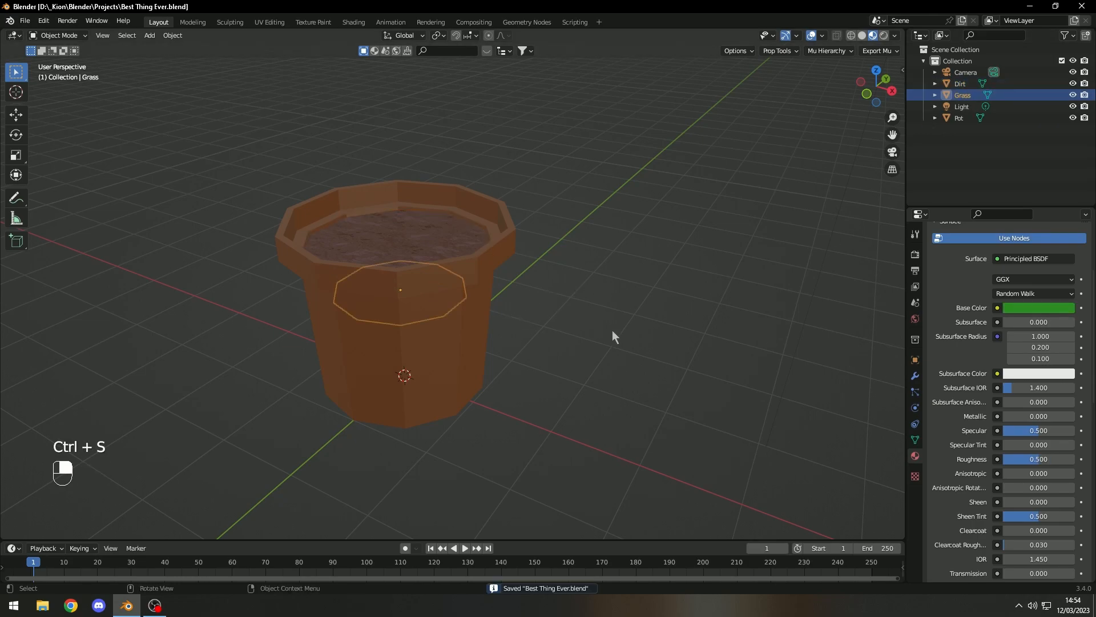
click(915, 393)
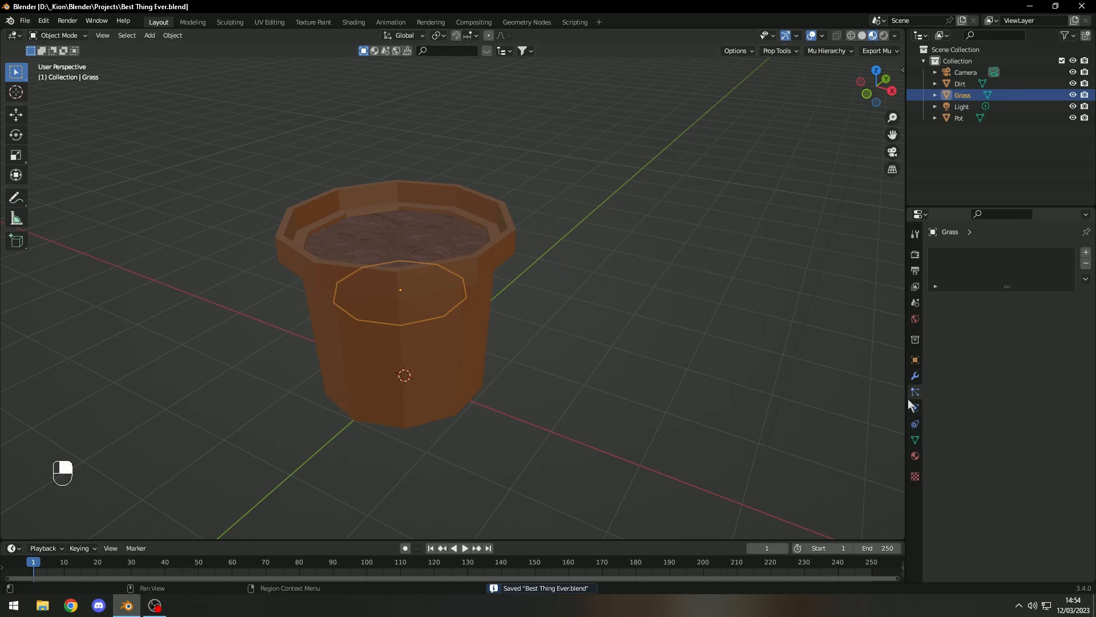
click(1086, 252)
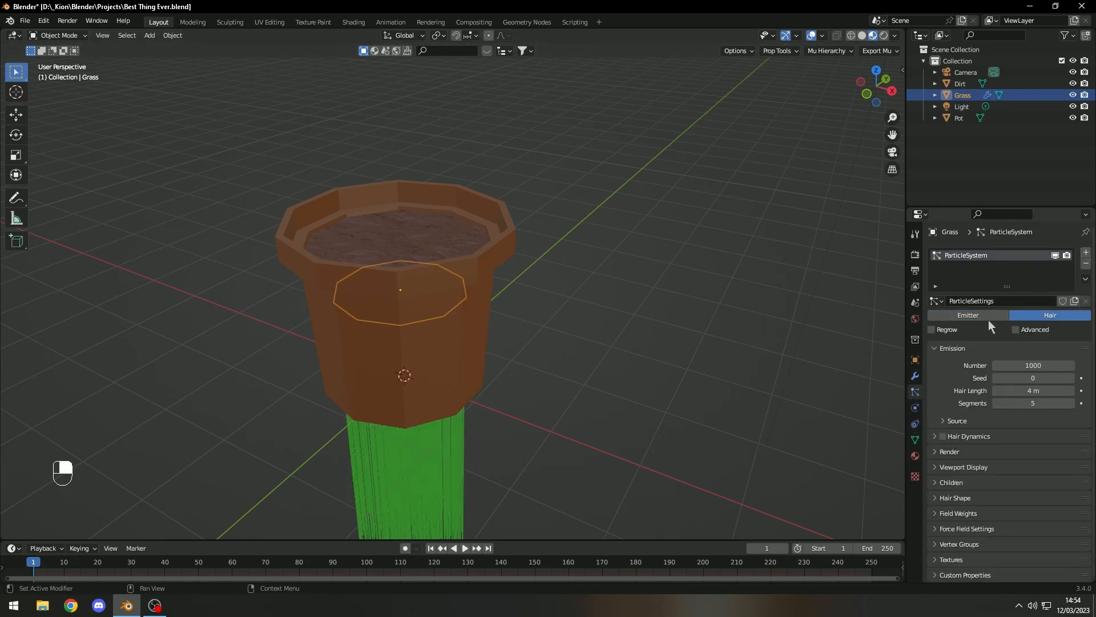
click(1025, 316)
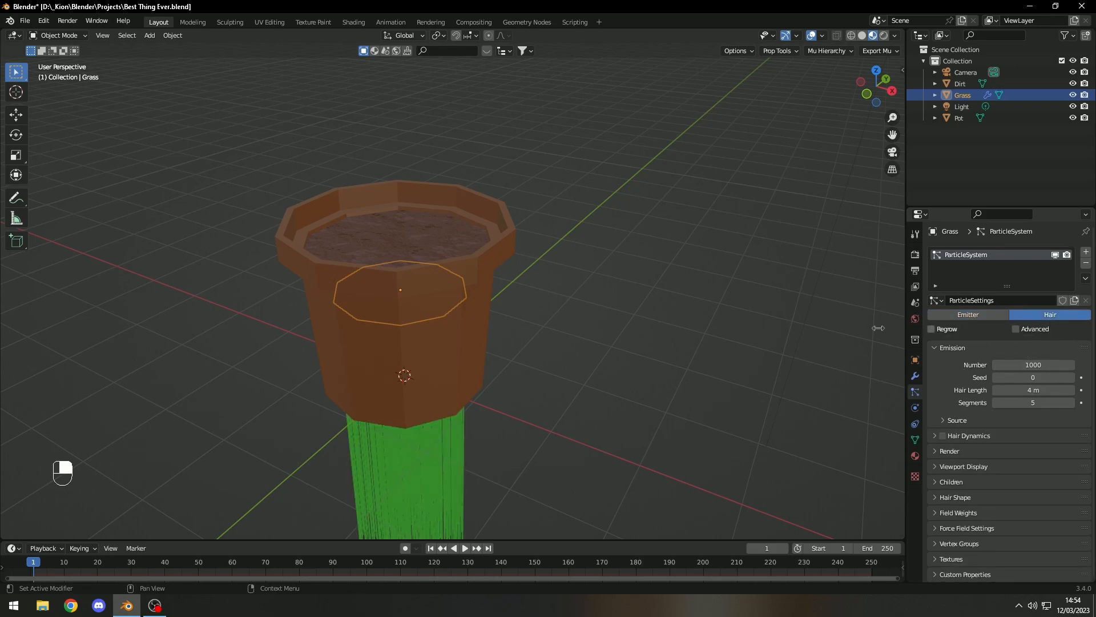
Rotate the Grass object 180° about the global X axis
middle_drag(624, 313, 634, 235)
scroll(634, 235, down, 3)
middle_drag(623, 293, 640, 274)
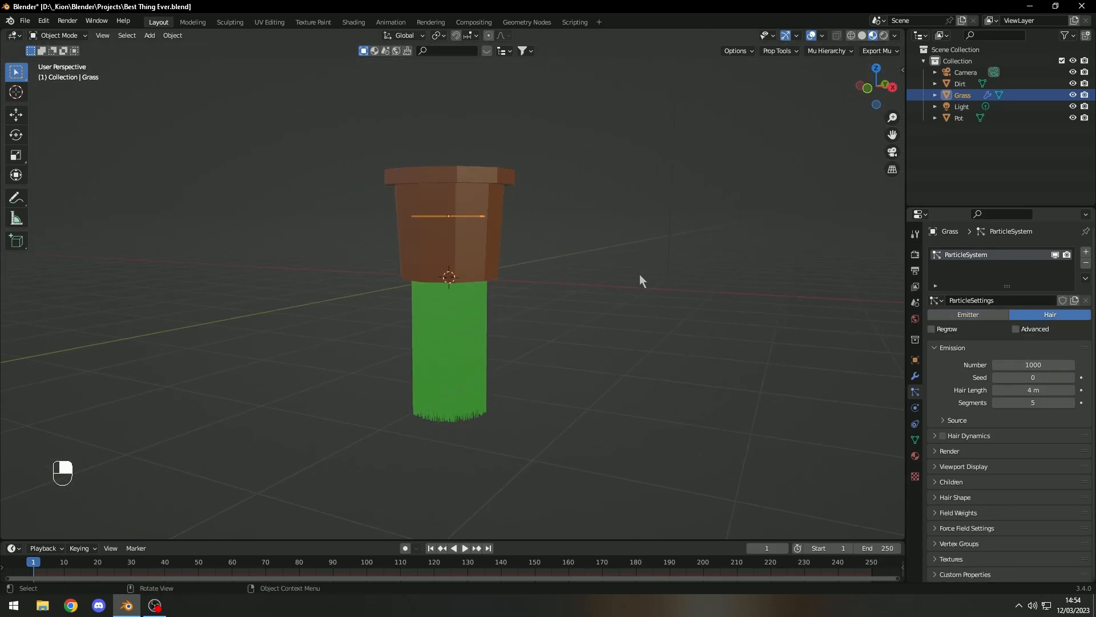
text(rx)
text(1)
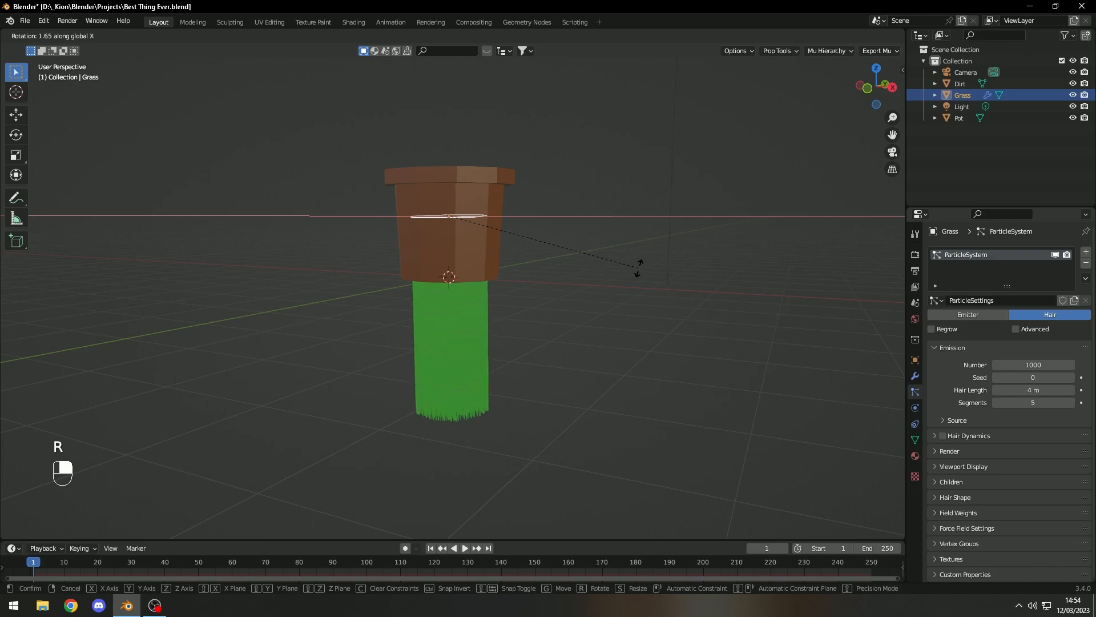
text(80)
key(Return)
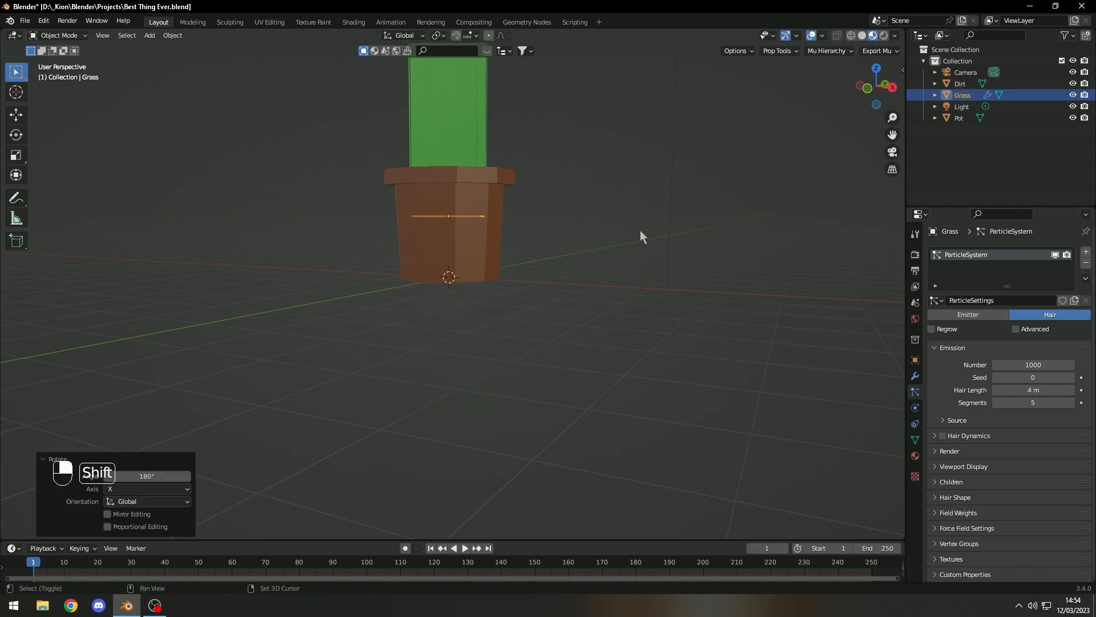
shift+middle_drag(640, 230, 611, 309)
key(r)
right_click(556, 279)
key(r)
key(r)
right_click(564, 313)
Shorten the Grass particle system's Hair Length to about 1.39 m
mouse_move(564, 314)
middle_down()
mouse_move(561, 355)
mouse_move(570, 325)
middle_up()
scroll(570, 265, up, 2)
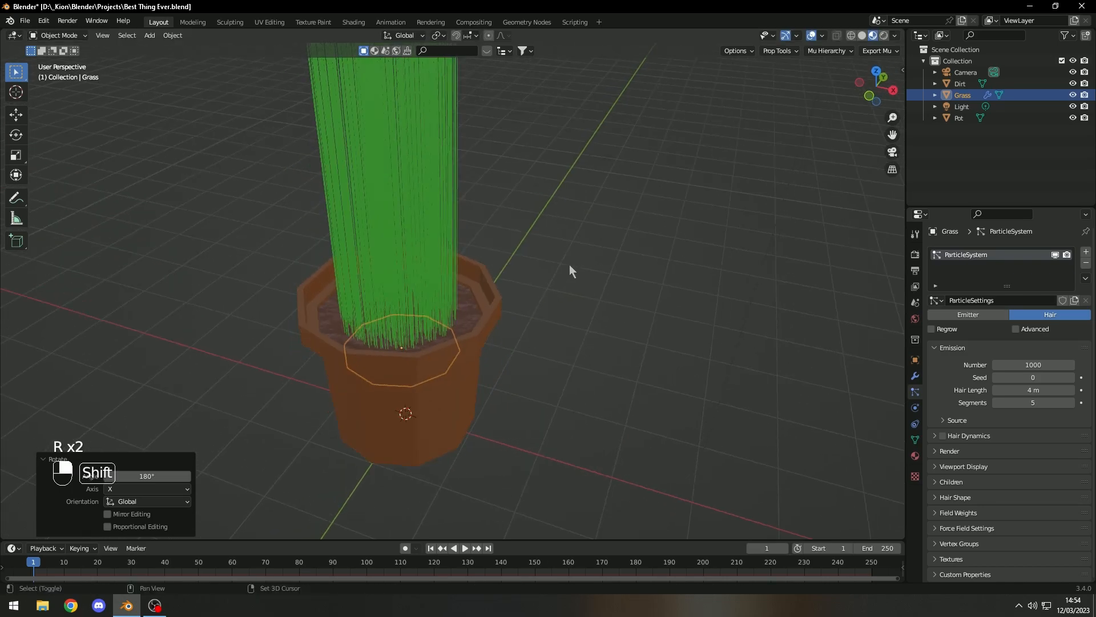
shift+middle_drag(570, 265, 579, 336)
middle_drag(432, 320, 485, 280)
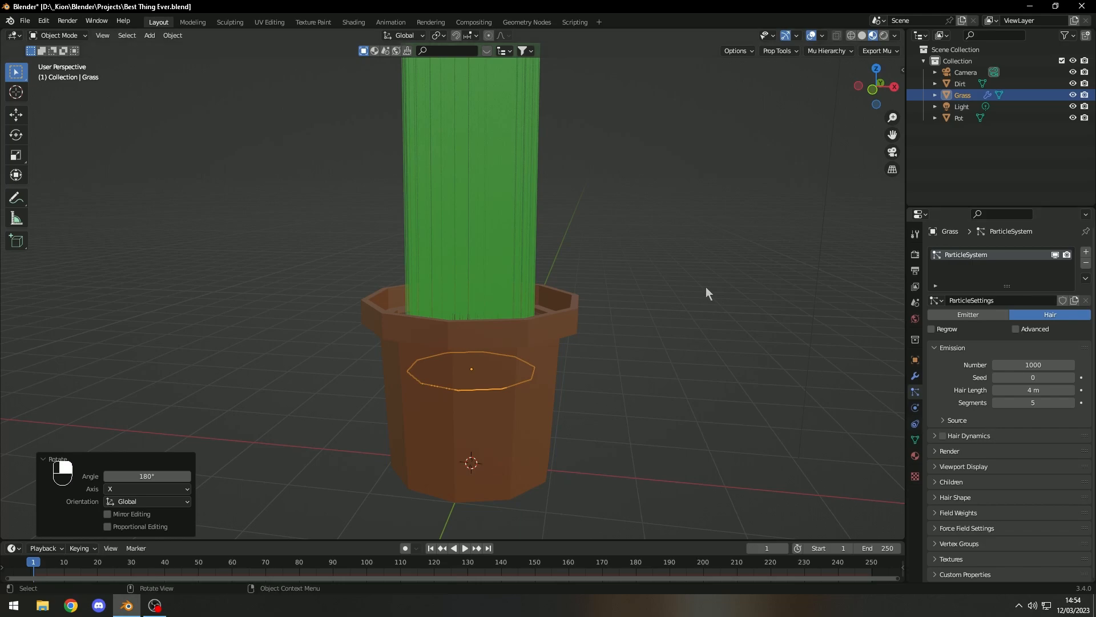
scroll(710, 293, down, 3)
middle_drag(717, 313, 790, 339)
scroll(799, 339, up, 2)
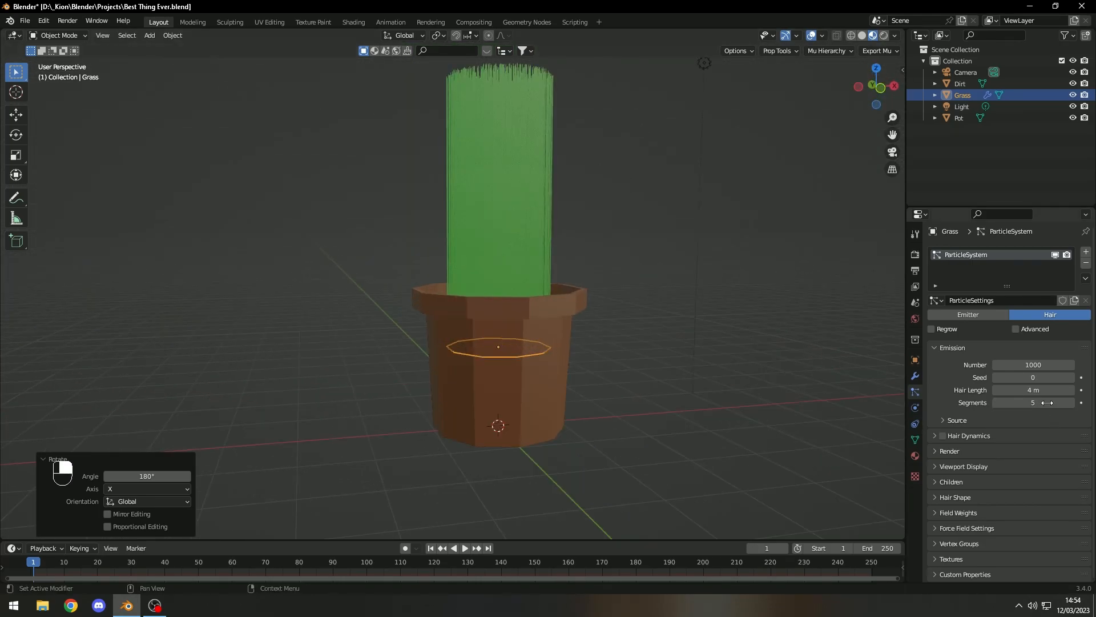
key(ctrl+z)
drag(1034, 390, 1005, 390)
middle_drag(805, 239, 816, 261)
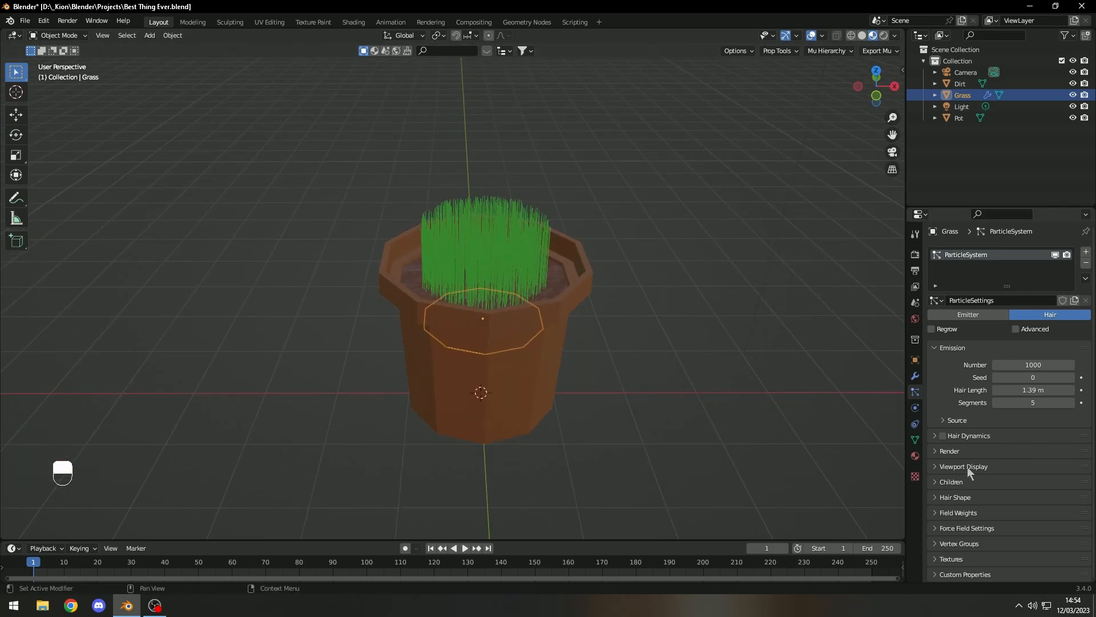
Enable the Advanced hair options and set the Brownian force in the Physics settings to about 0.29
click(1022, 330)
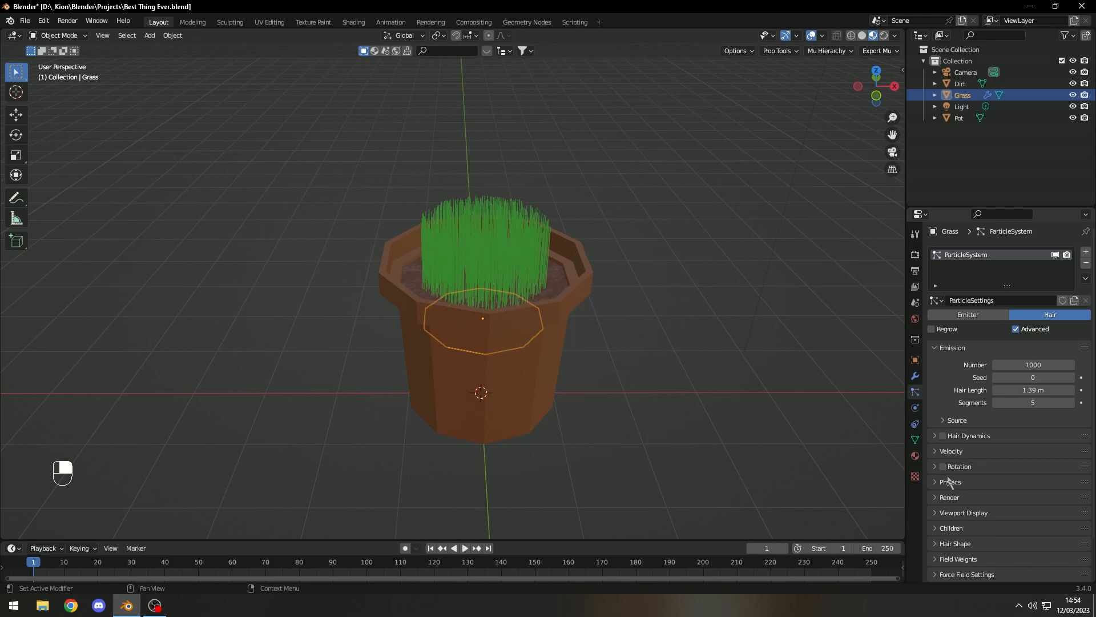
click(949, 497)
click(950, 482)
scroll(956, 485, down, 3)
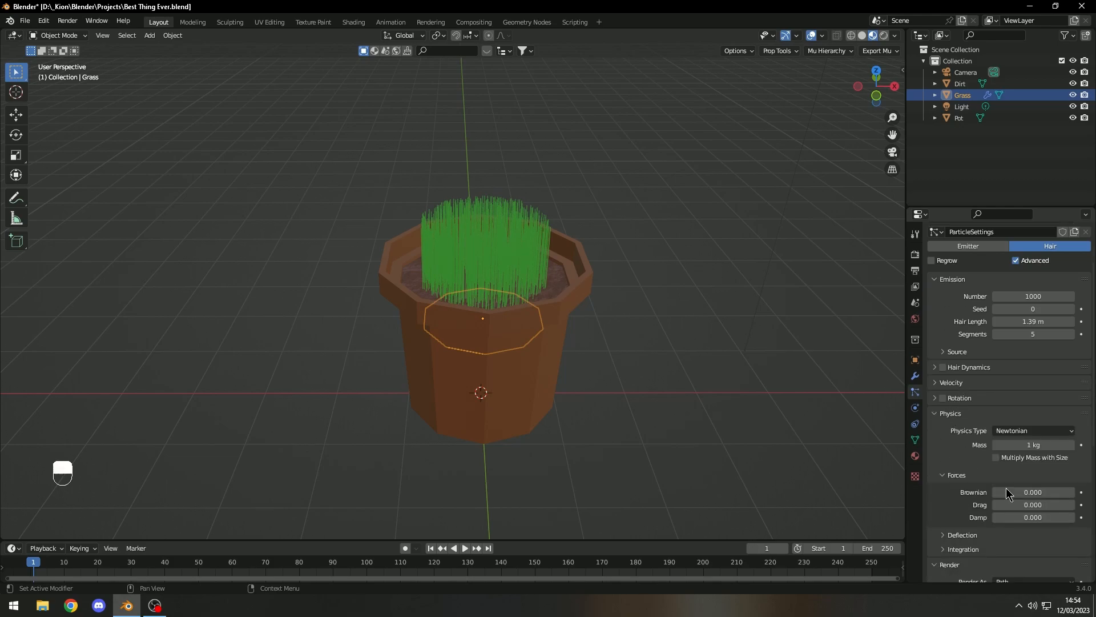
drag(1038, 492, 1077, 492)
scroll(804, 310, up, 3)
middle_drag(801, 308, 773, 323)
scroll(791, 343, down, 1)
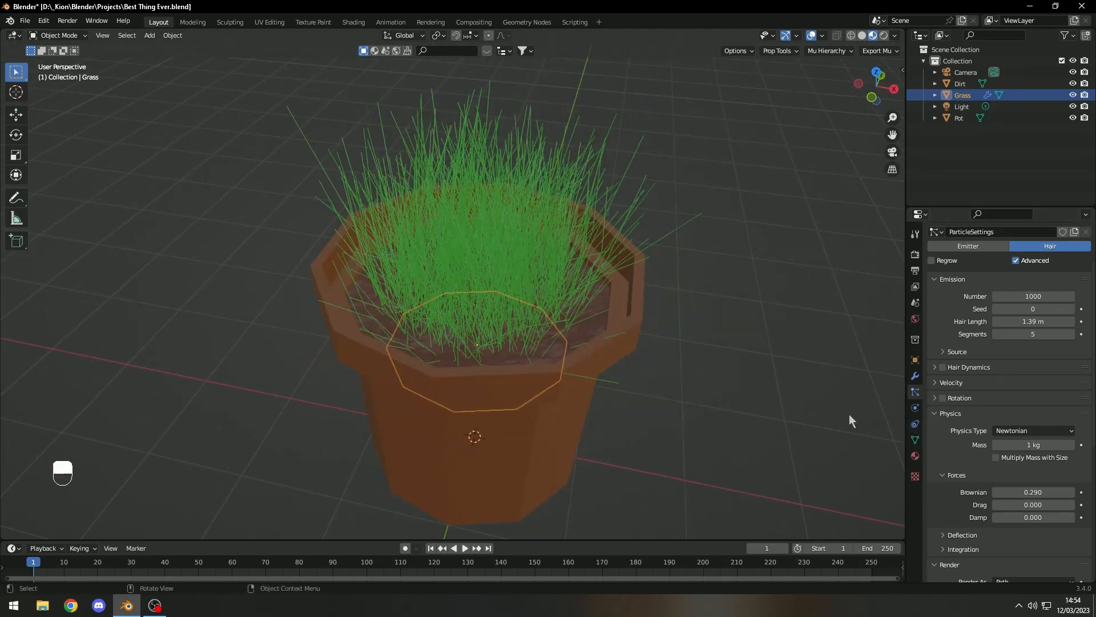
Scale the Grass object up uniformly by about 1.07
scroll(842, 394, up, 2)
key(s)
click(855, 357)
key(ctrl+z)
key(s)
click(852, 342)
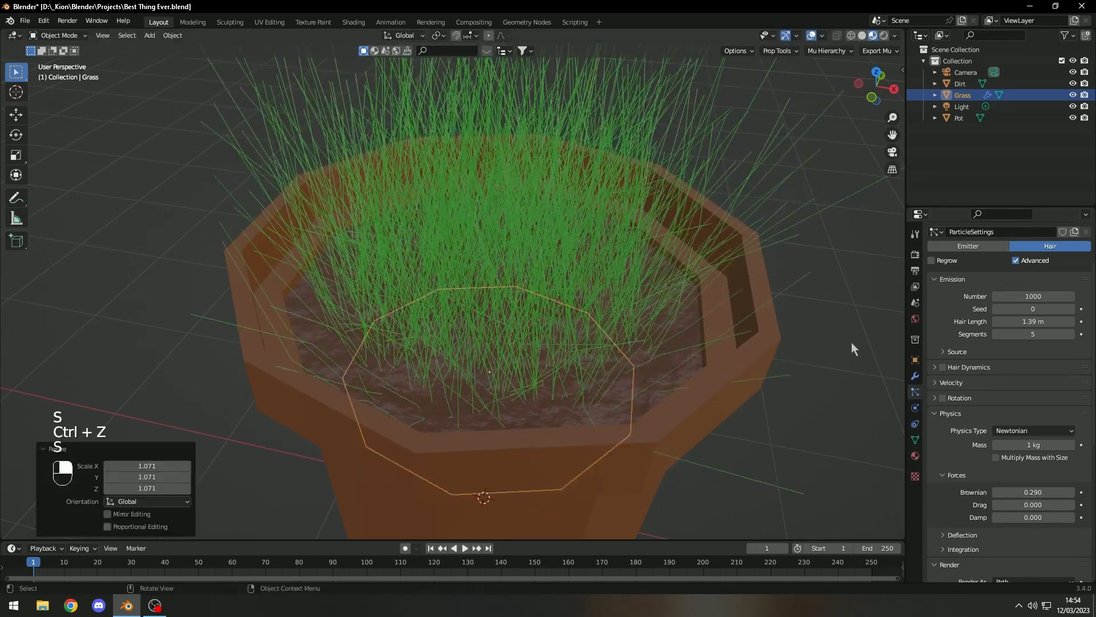
key(g)
click(860, 317)
key(ctrl+z)
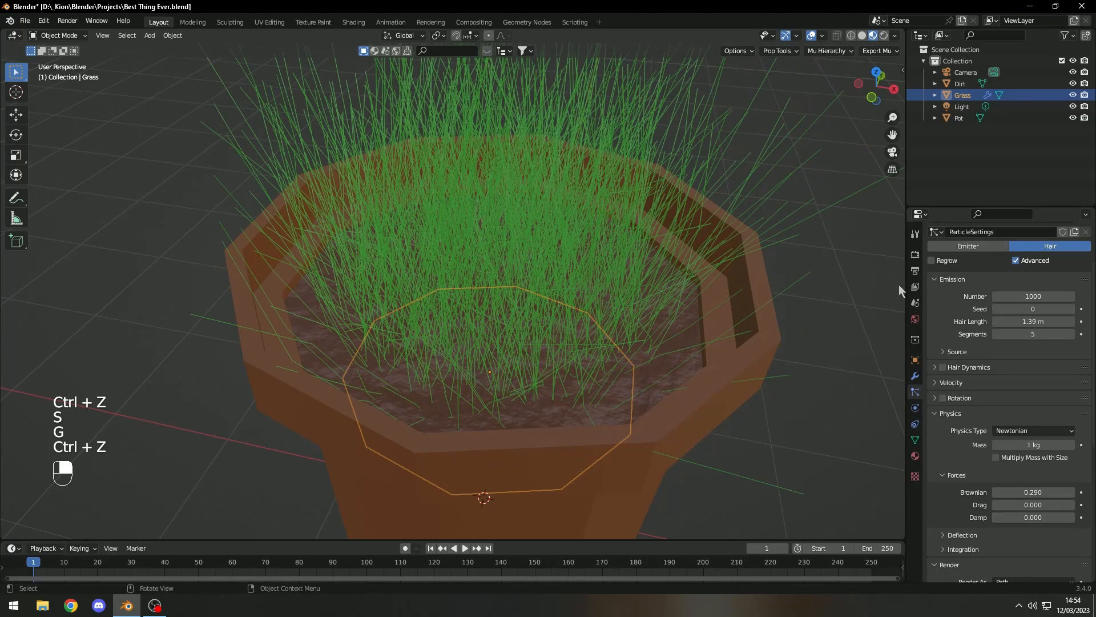
Set the grass hair Number to 1547 and Hair Length to about 1.71 m, and save the file
drag(1055, 324, 1076, 297)
scroll(720, 282, down, 5)
middle_drag(608, 271, 551, 268)
key(ctrl+s)
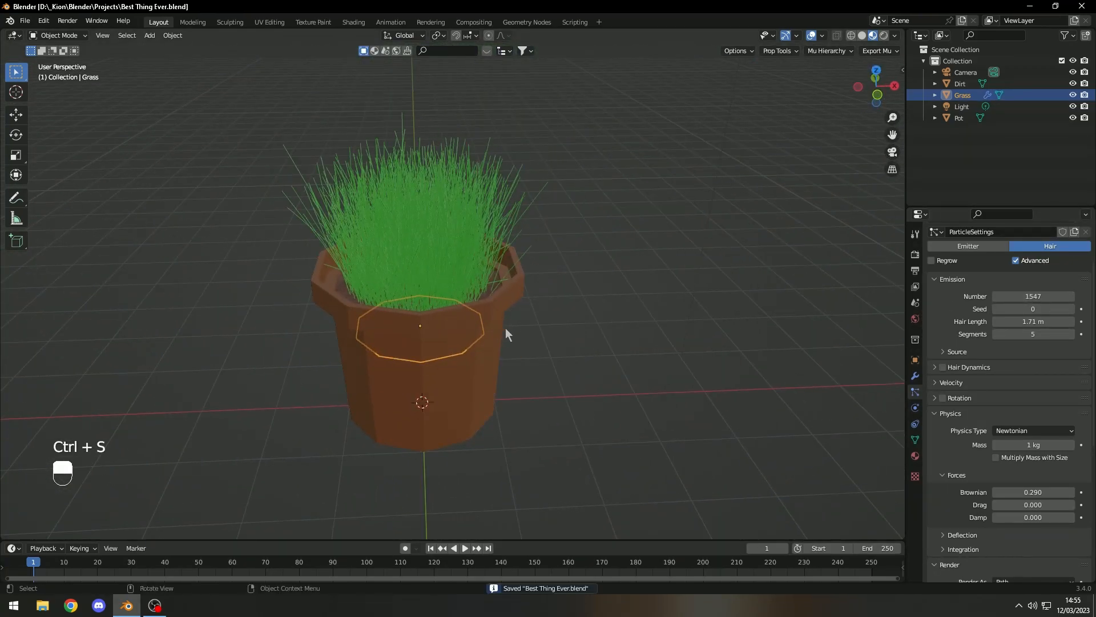
Look through the scene camera, select it and set its lens type to Orthographic
click(505, 325)
middle_drag(505, 325, 509, 155)
middle_drag(635, 224, 629, 254)
scroll(578, 209, down, 3)
drag(635, 171, 665, 237)
key(shift+a)
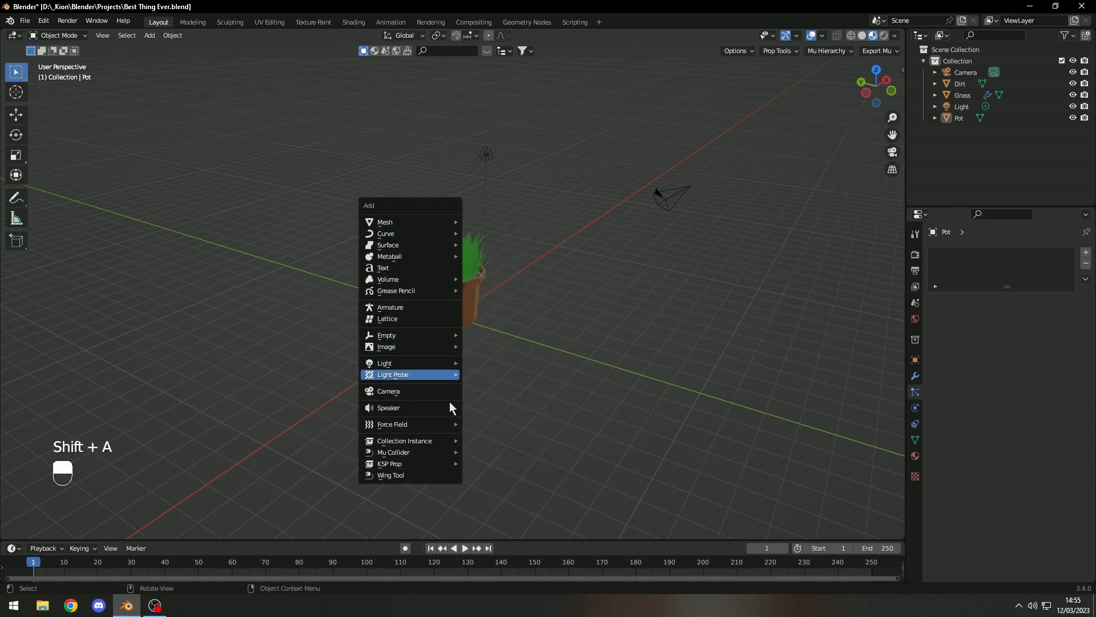
key(KP_0)
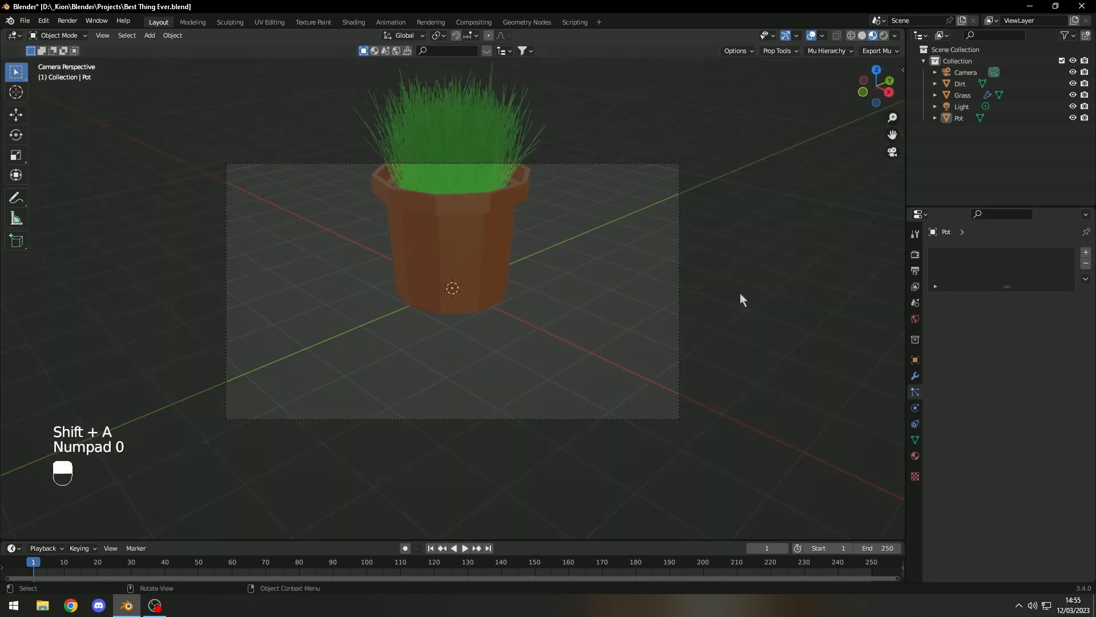
click(685, 202)
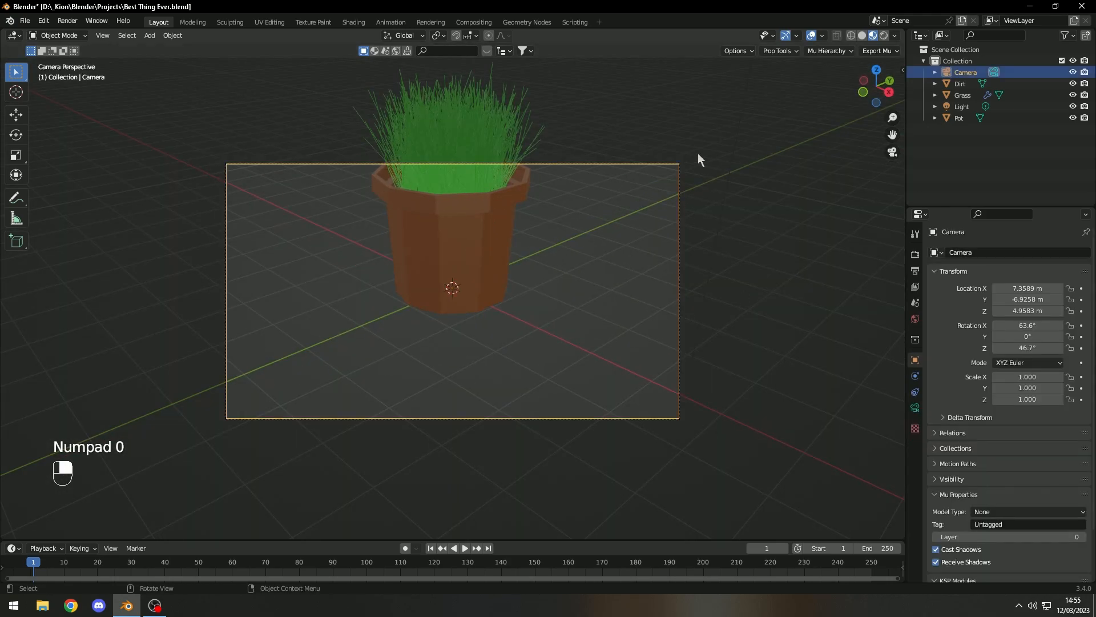
click(915, 407)
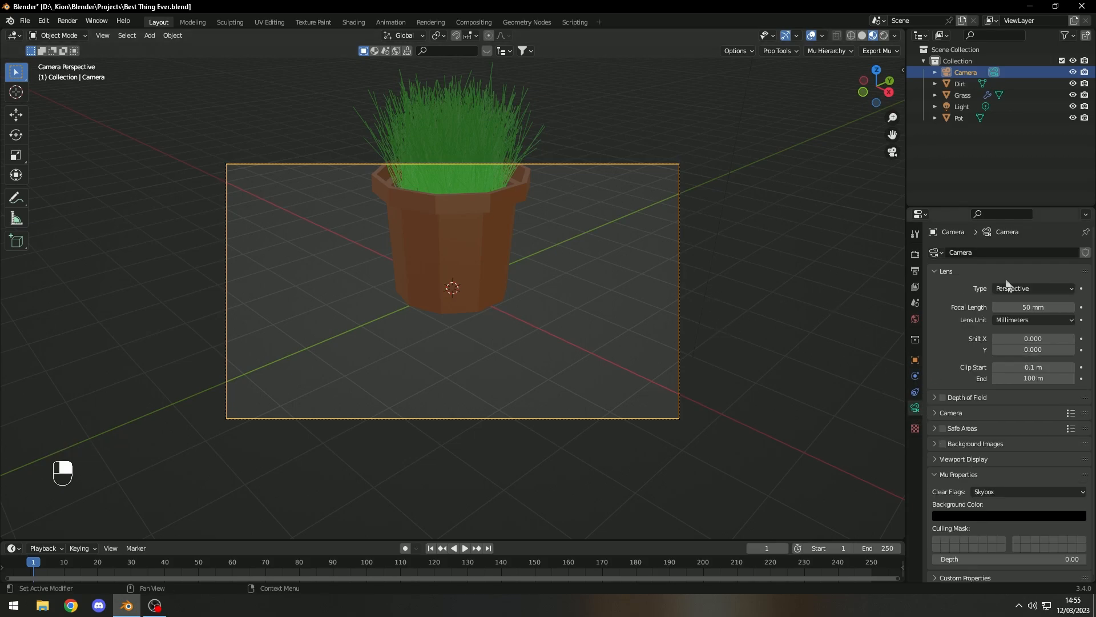
click(1008, 288)
click(999, 310)
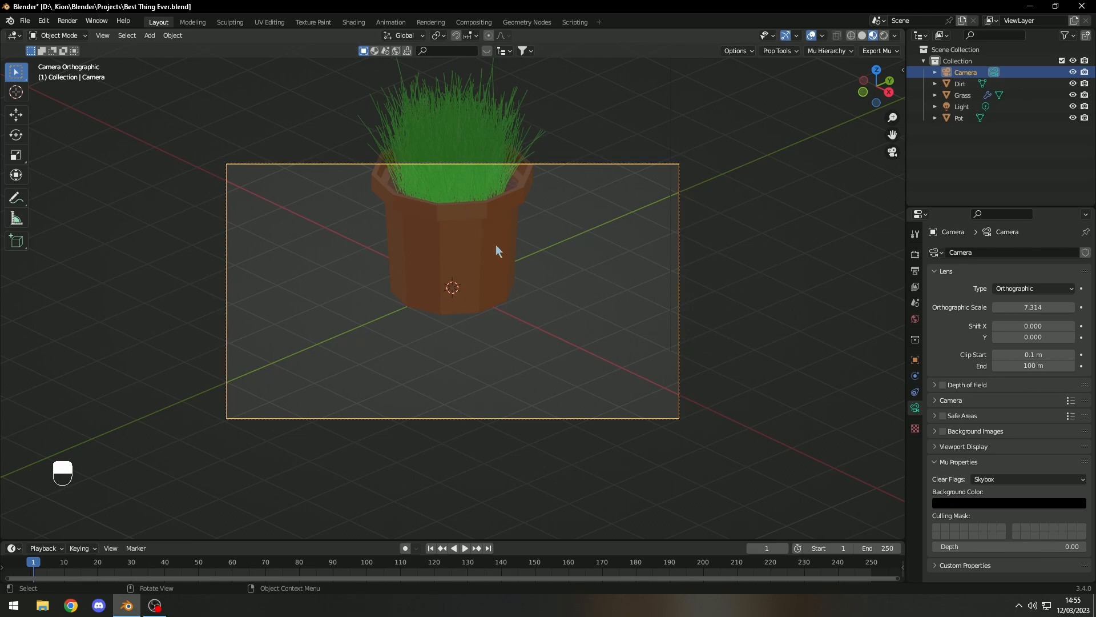
Set the output resolution to 1920 x 1920 px
click(915, 270)
click(915, 253)
click(918, 269)
click(917, 255)
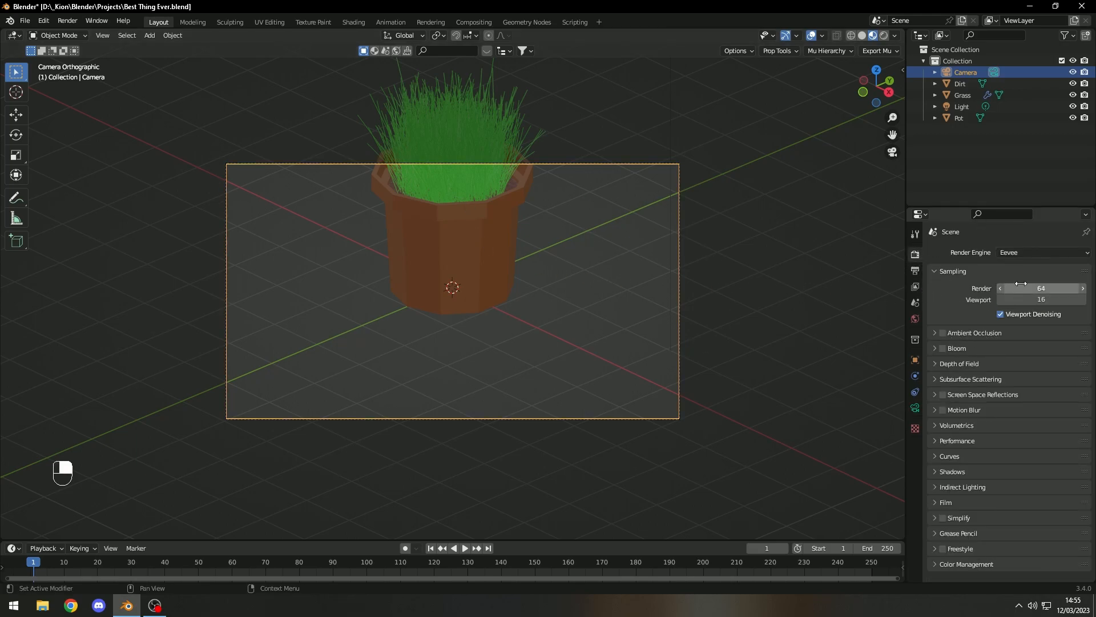
click(915, 270)
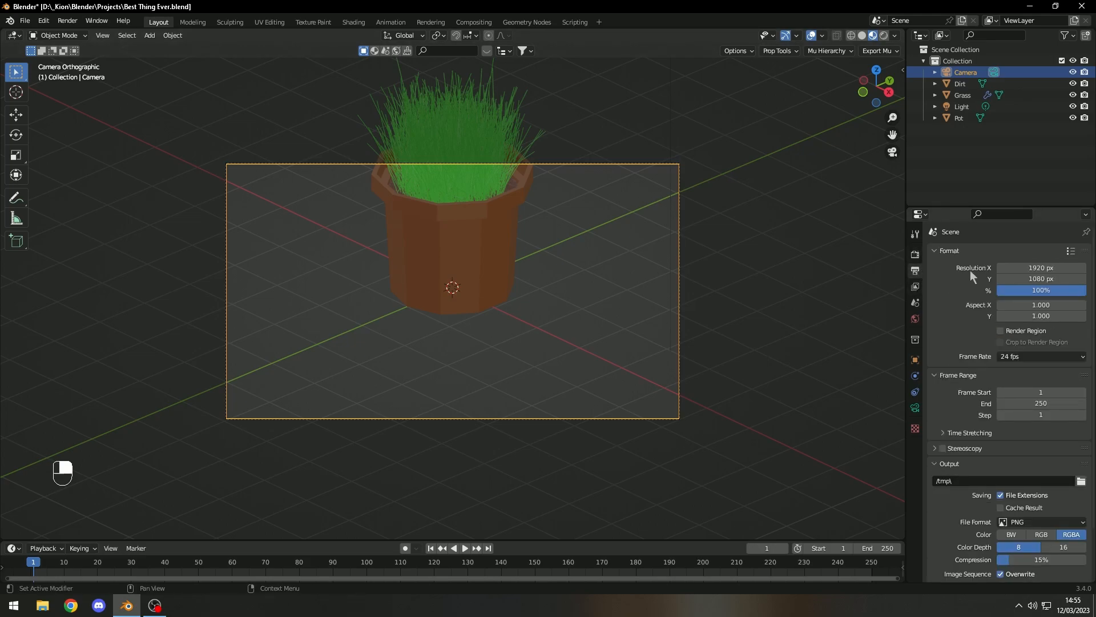
mouse_move(1063, 266)
mouse_down()
mouse_move(1064, 278)
mouse_move(1091, 278)
mouse_move(1063, 278)
mouse_up()
right_click(1063, 270)
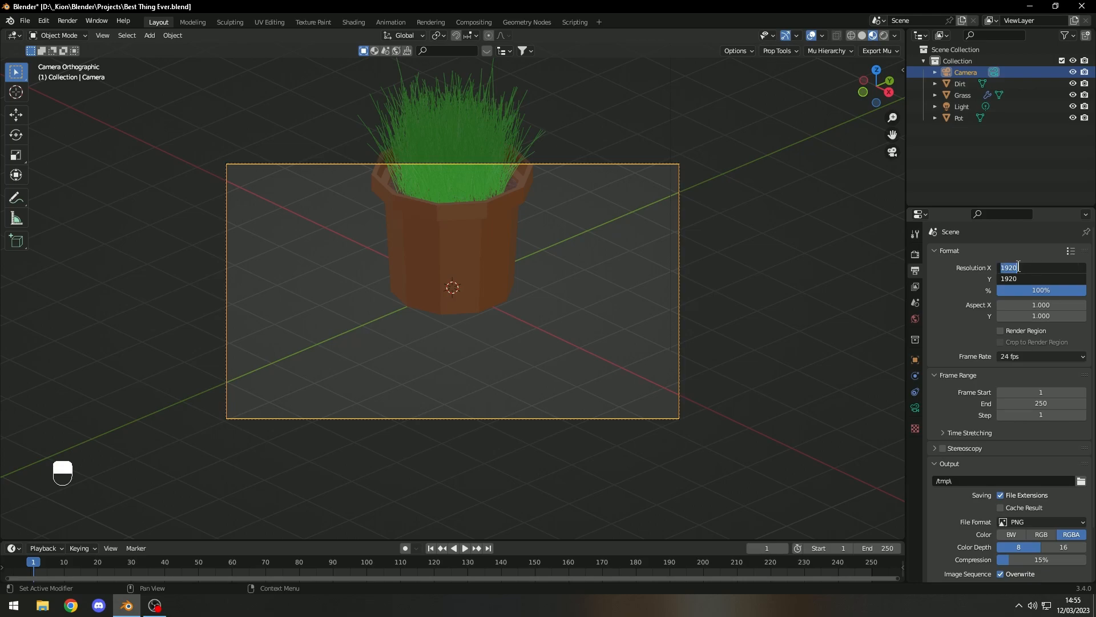
click(978, 268)
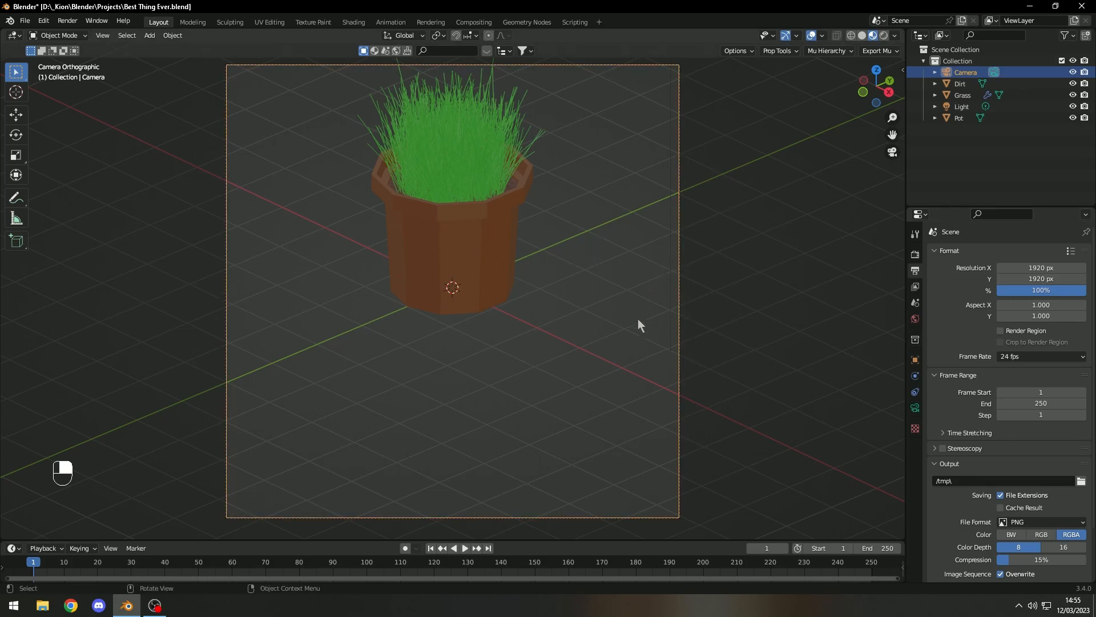
Move the camera about 1.02 m up and 0.10 m sideways in the view so the plant pot sits near the frame's centre
key(g)
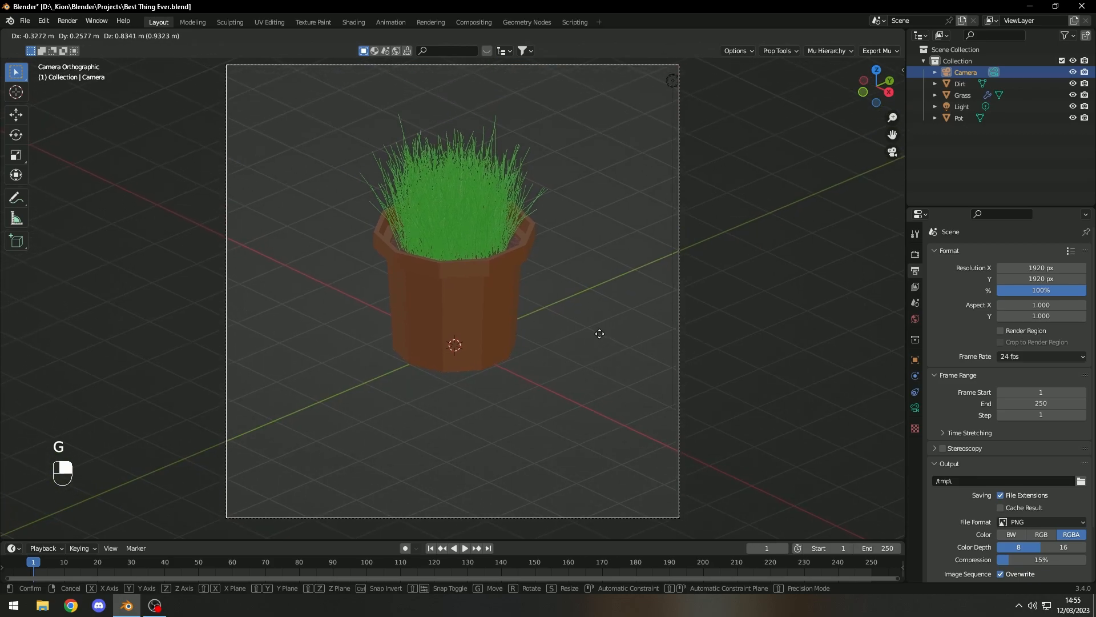
click(596, 332)
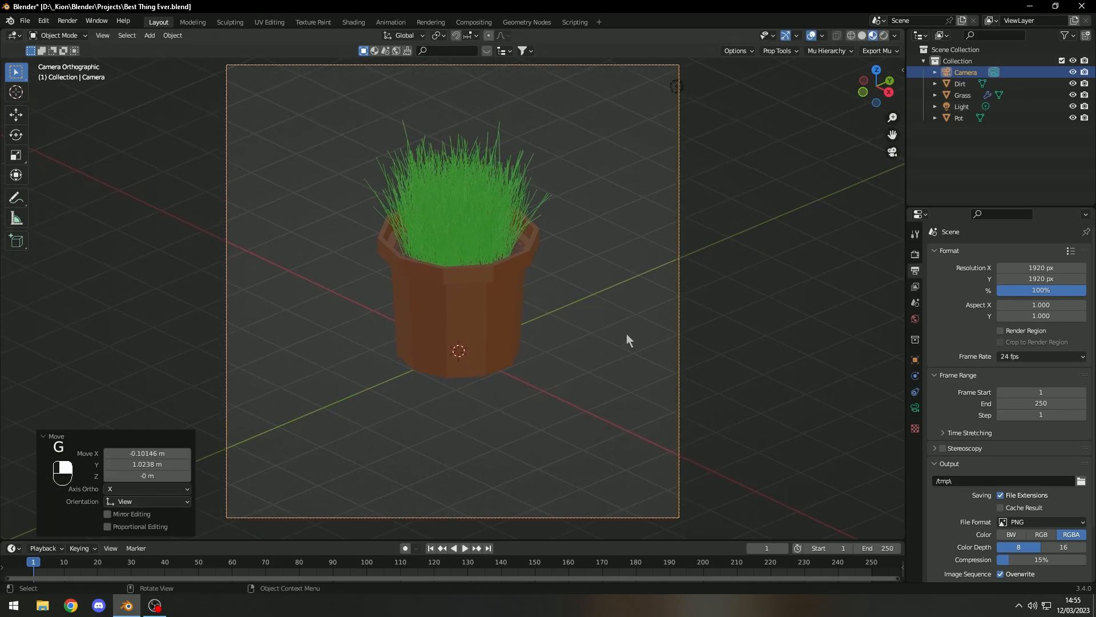
scroll(625, 338, down, 1)
Try enabling the camera's Depth of Field with the Pot as the focus object
click(915, 407)
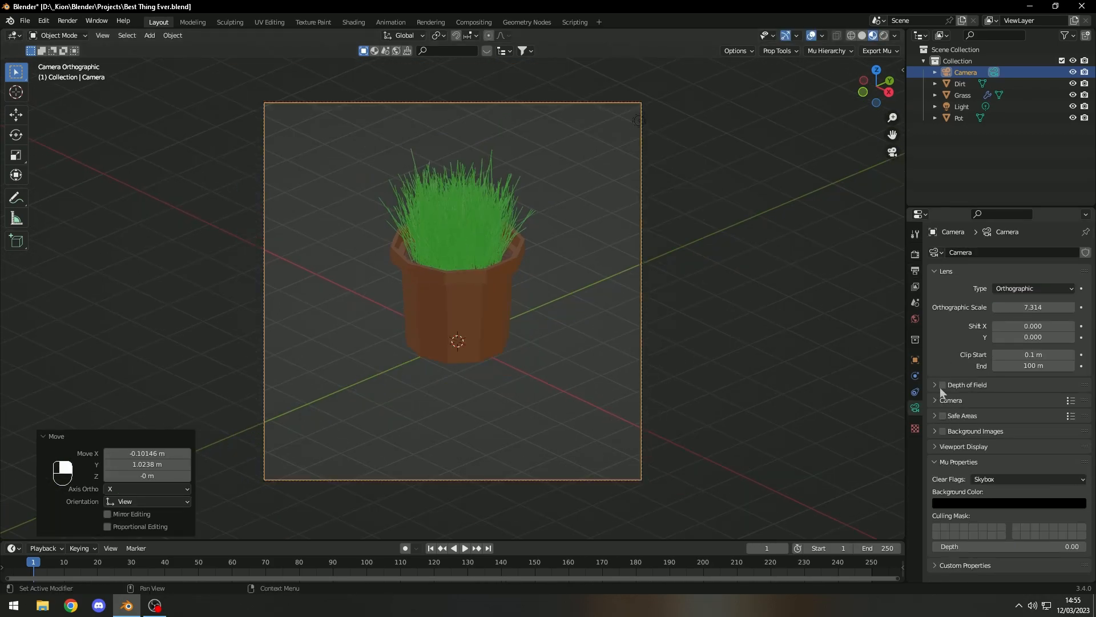
click(942, 385)
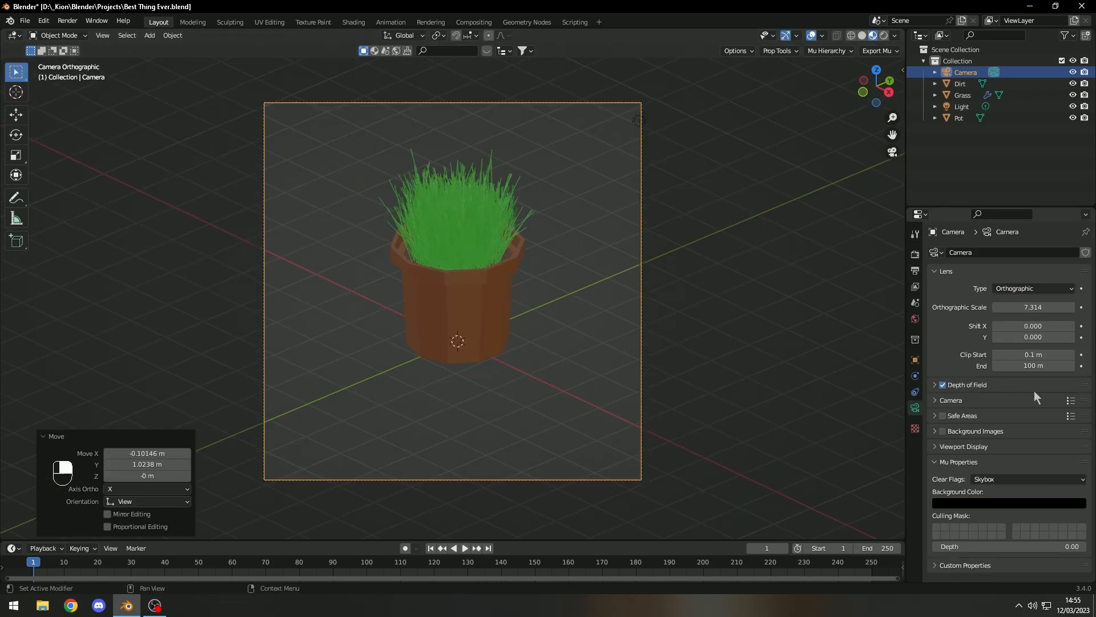
click(935, 385)
click(1069, 402)
click(463, 296)
scroll(647, 324, up, 4)
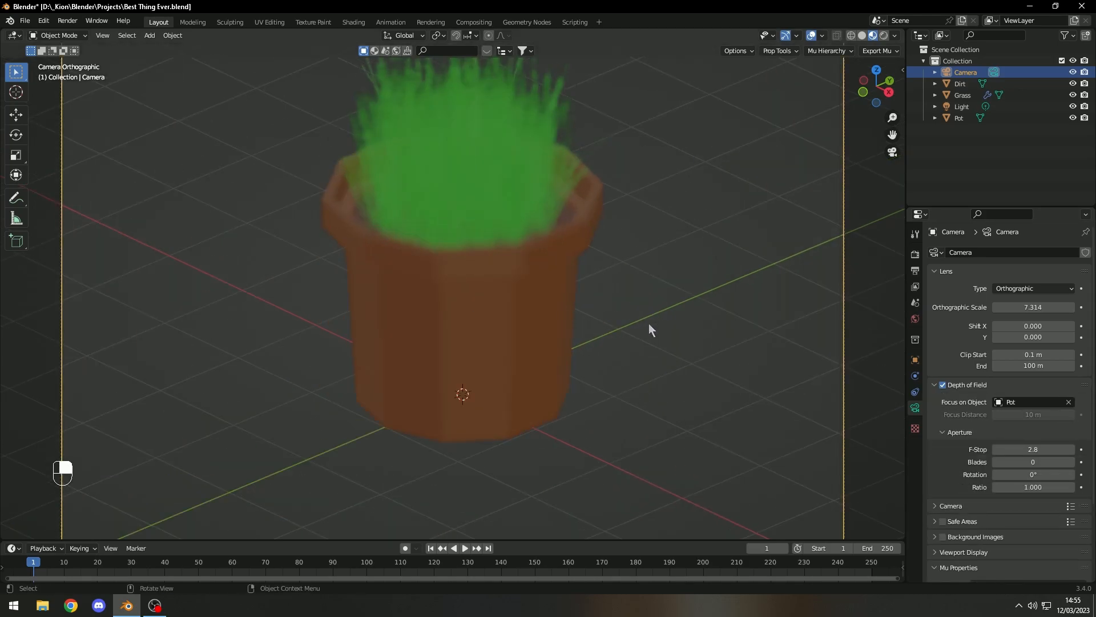
Undo the focus object choice and disable the camera's Depth of Field
key(ctrl+z)
key(ctrl+z)
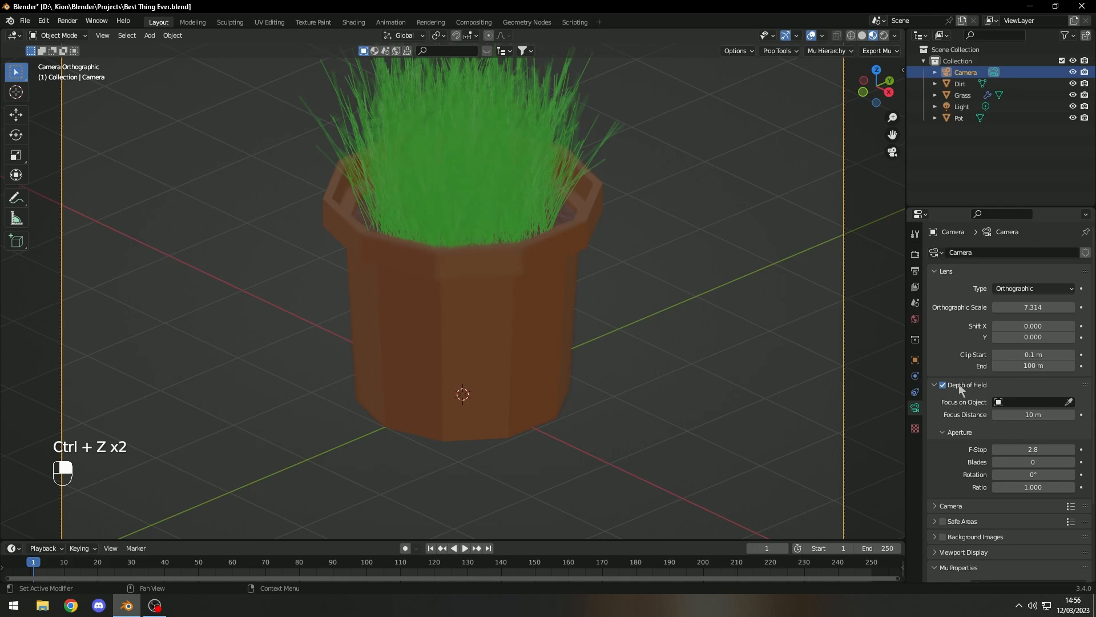
click(943, 384)
scroll(571, 305, down, 4)
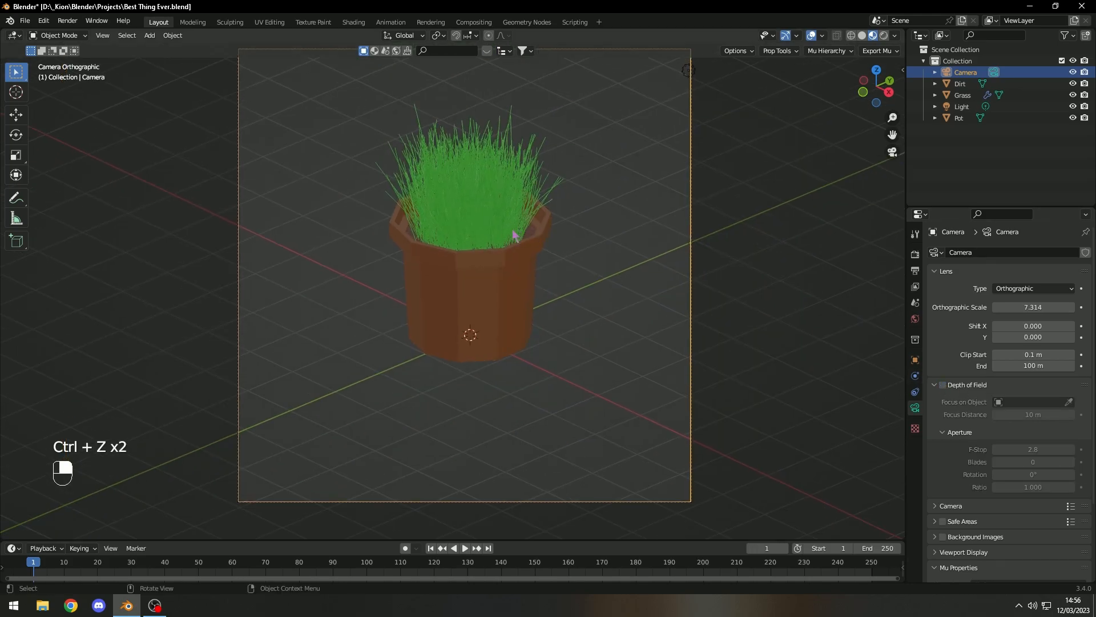
Add a plane under the pot and scale it uniformly by about 10.03 to fill the camera frame
key(shift+a)
key(shift+a)
mouse_move(374, 128)
click(502, 129)
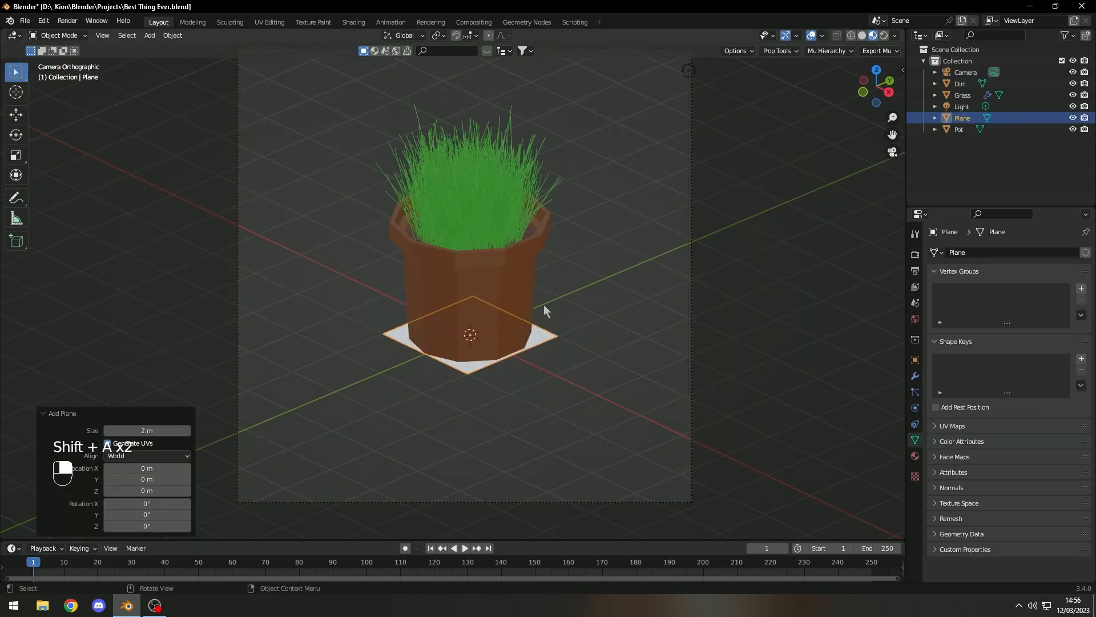
key(s)
click(201, 217)
scroll(300, 182, down, 2)
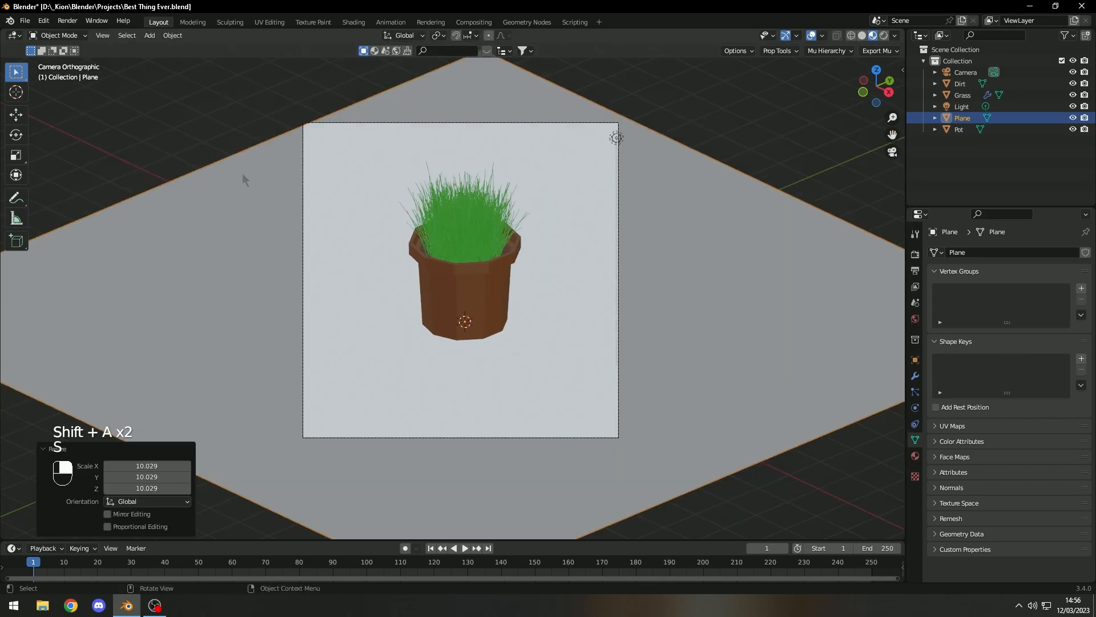
key(r)
key(x)
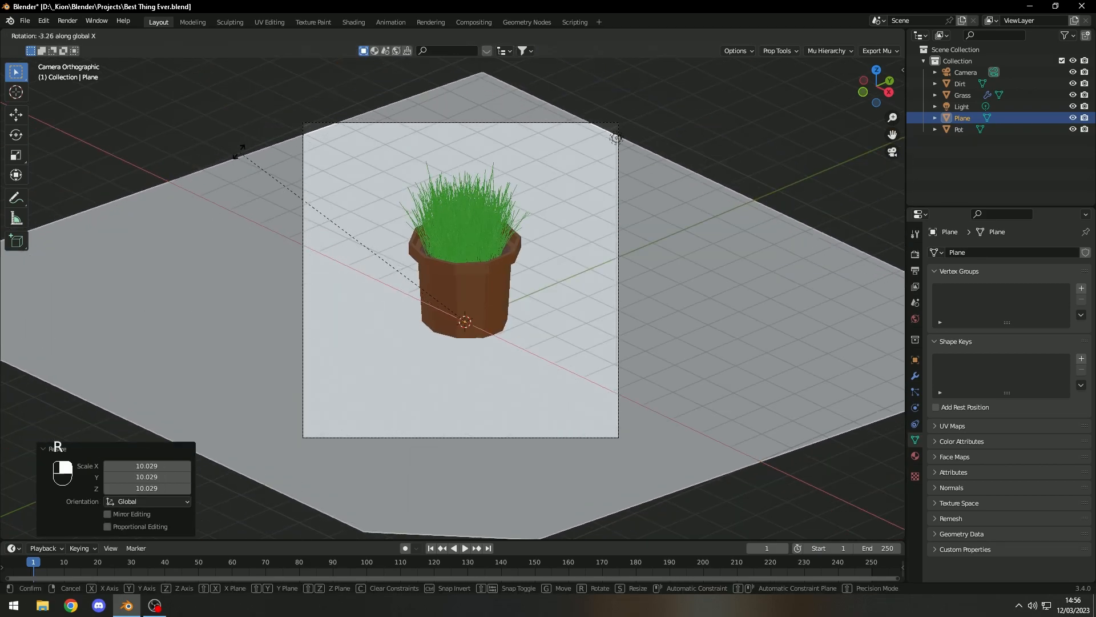
key(r)
right_click(205, 149)
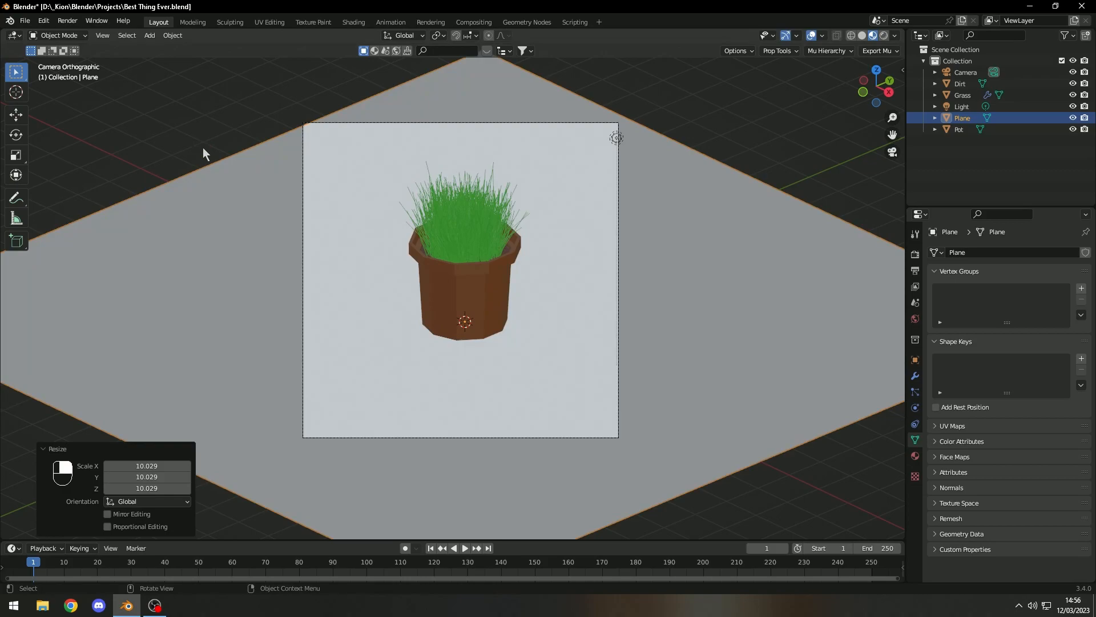
Rotate the floor plane about 43° around the Z axis and move it about 1.55 m along Y
key(r)
key(z)
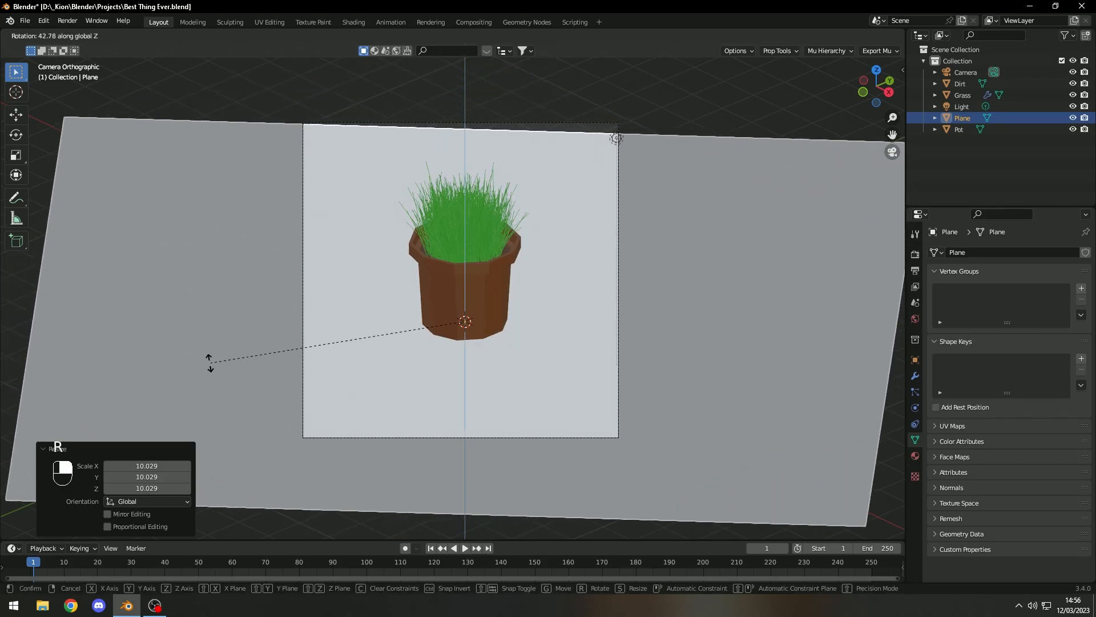
click(209, 361)
key(g)
key(g)
click(256, 350)
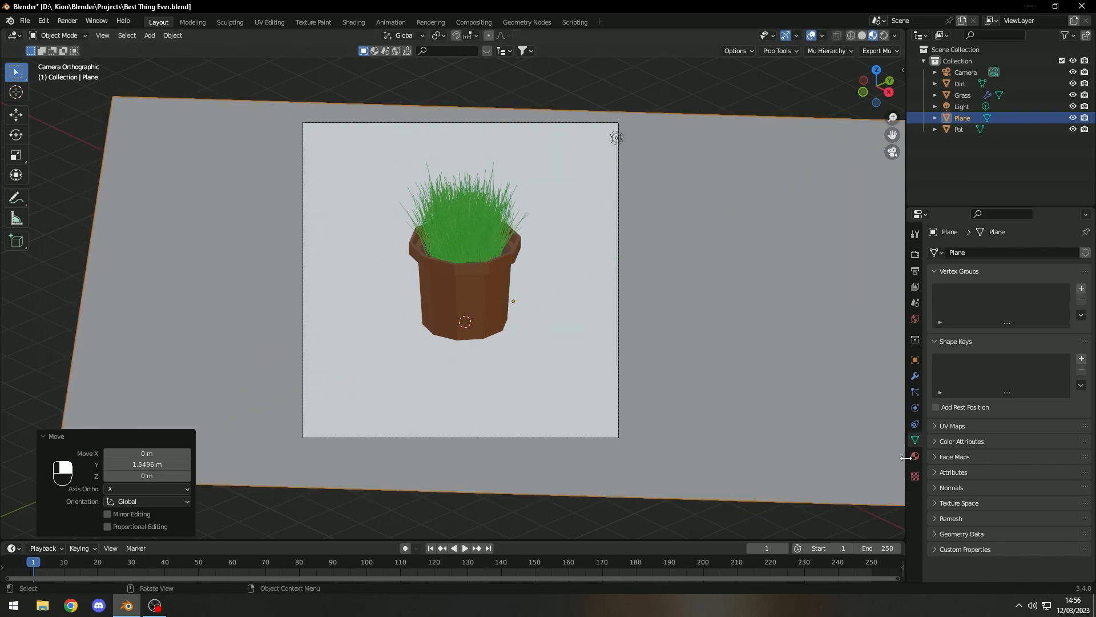
Create a material named Floor on the plane and give it a blue base color
click(916, 455)
double_click(1004, 297)
key(BackSpace)
text(Floor)
key(Return)
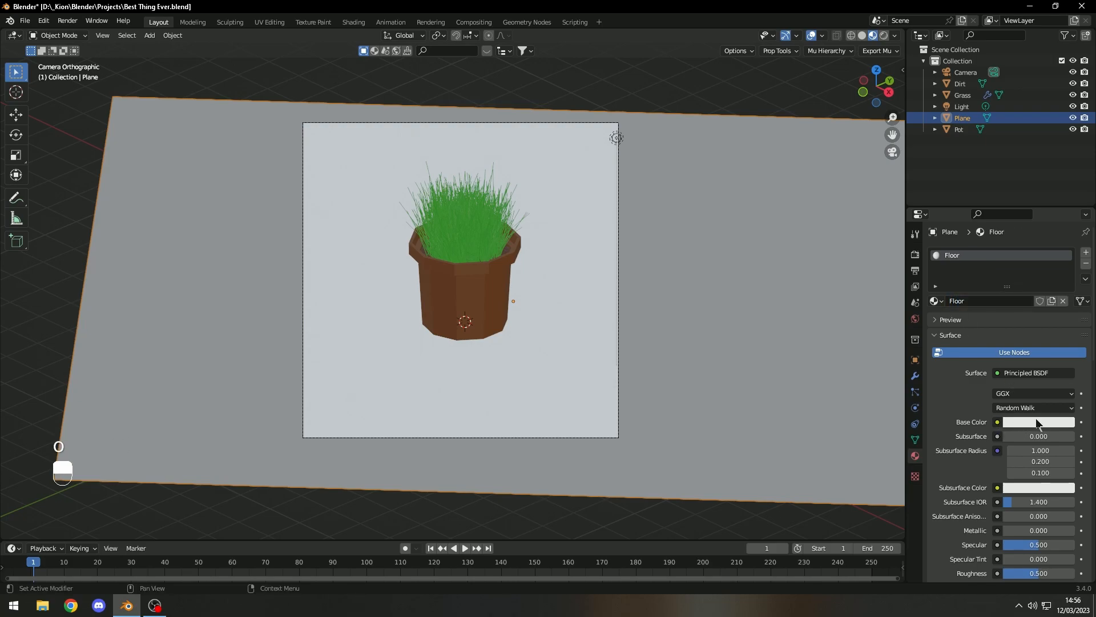
click(1037, 423)
click(1013, 345)
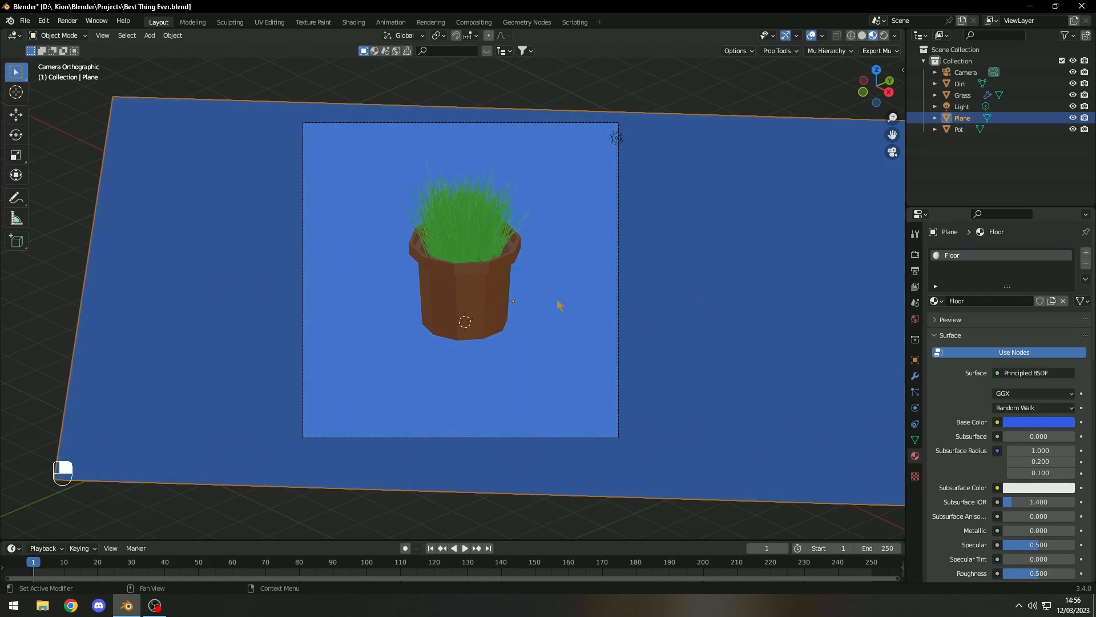
Switch the viewport shading to Rendered
key(z)
key(z)
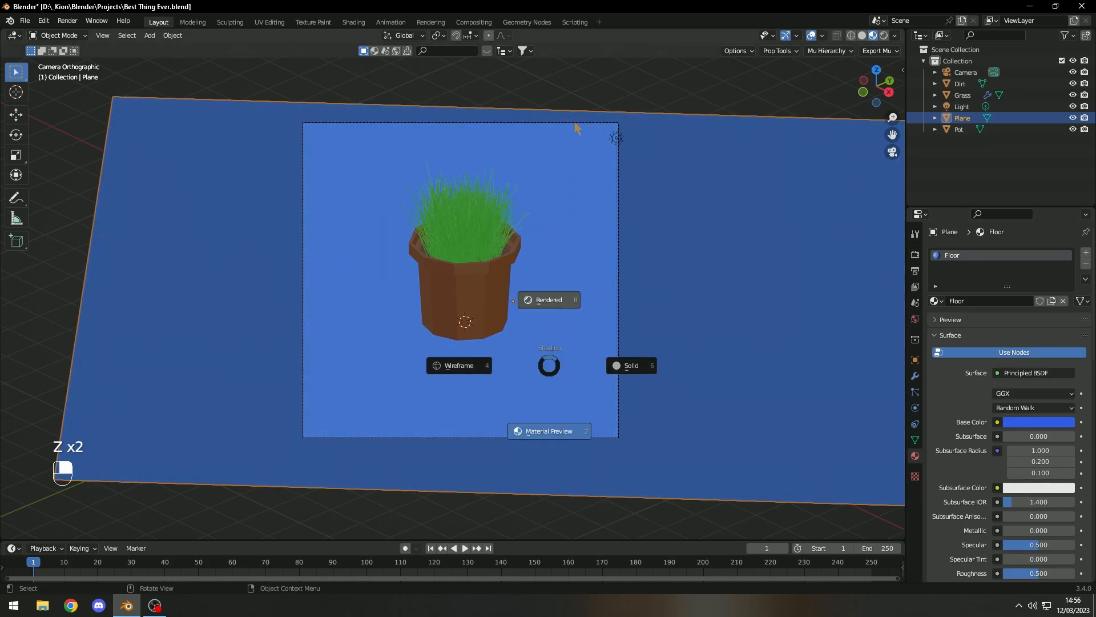
click(577, 128)
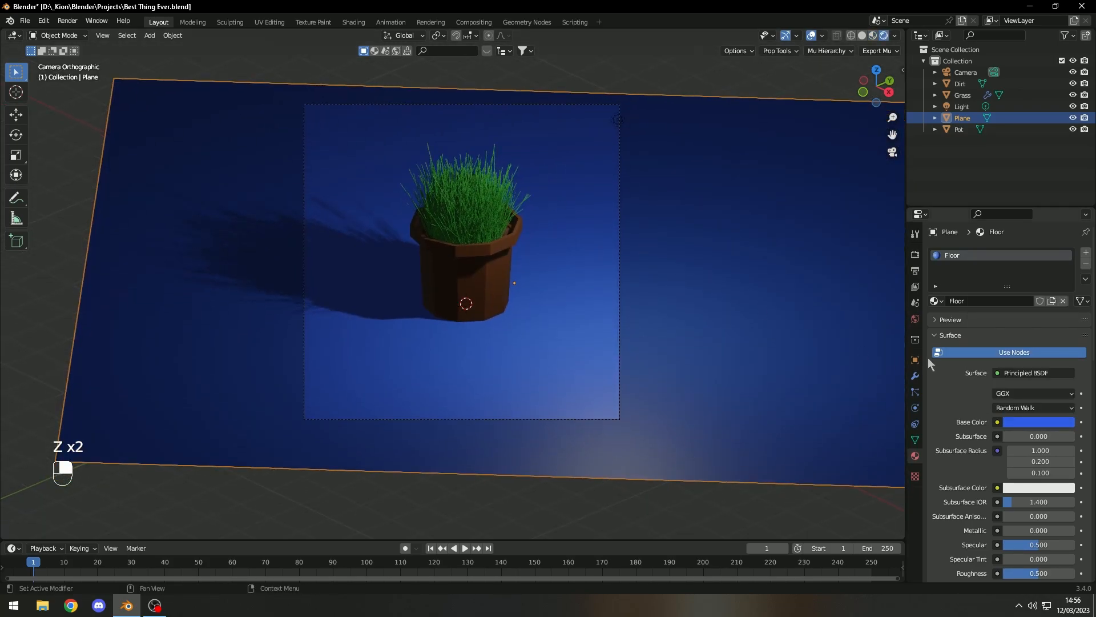
Shift the Floor material's base color to a brighter, more azure blue and inspect the pot up close
click(1039, 423)
drag(1040, 277, 1036, 269)
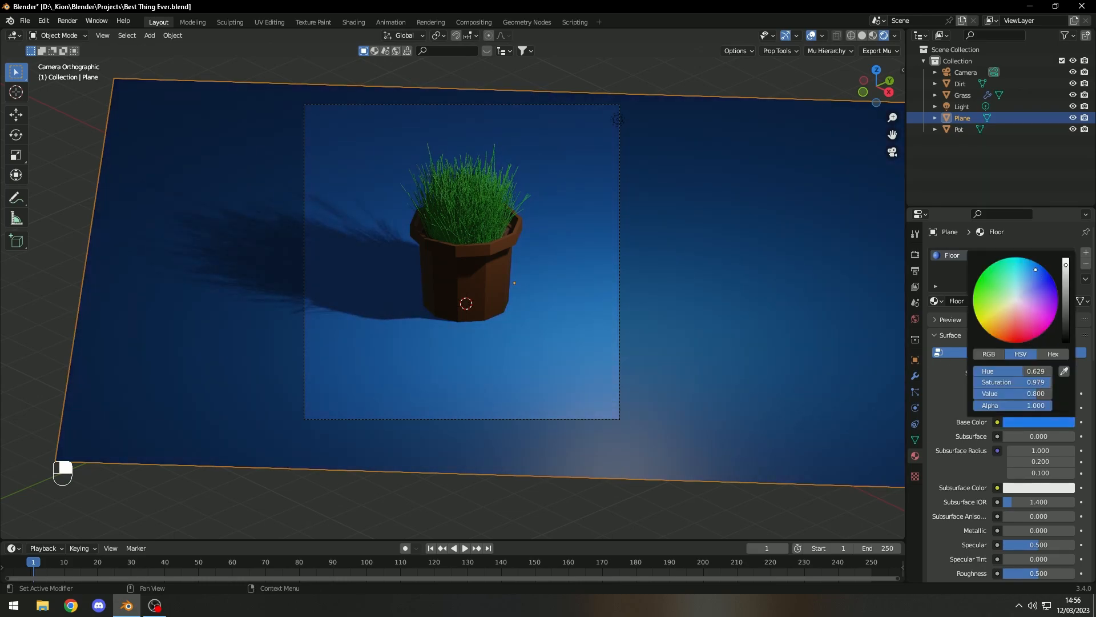
scroll(704, 240, up, 3)
shift+middle_drag(686, 241, 704, 320)
scroll(700, 282, down, 3)
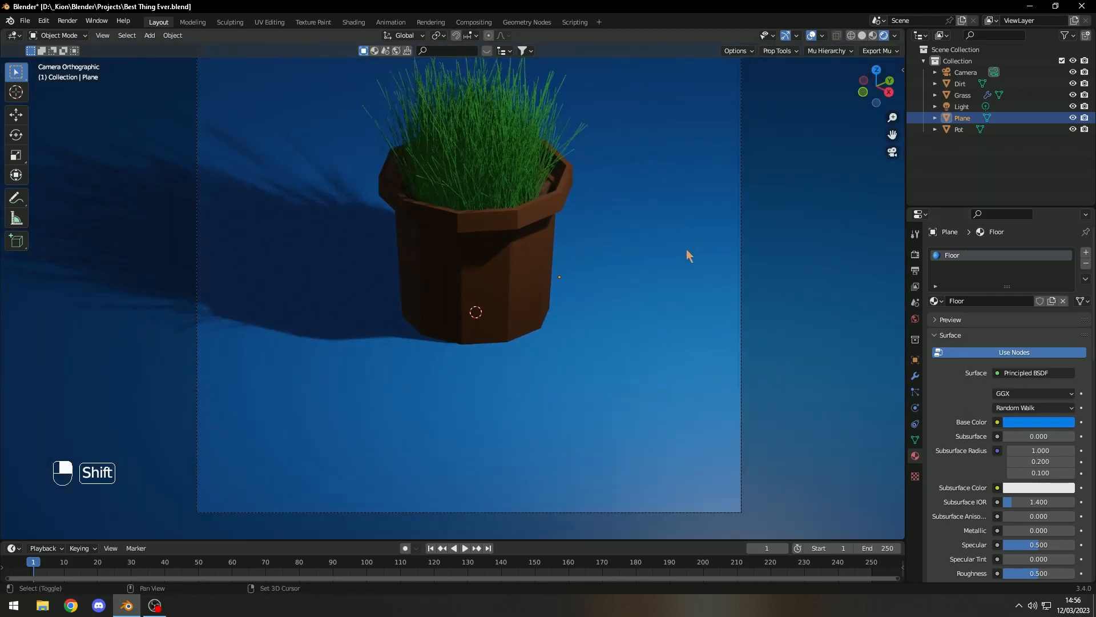
scroll(740, 284, up, 4)
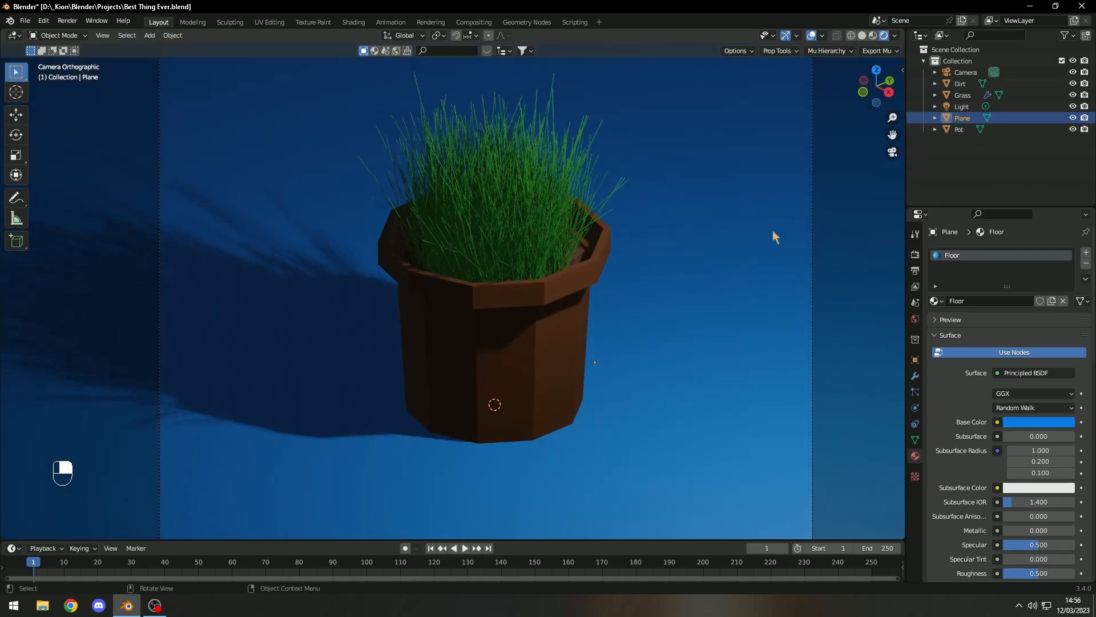
scroll(761, 263, down, 3)
Set the render engine to Cycles and its device to GPU Compute
click(916, 254)
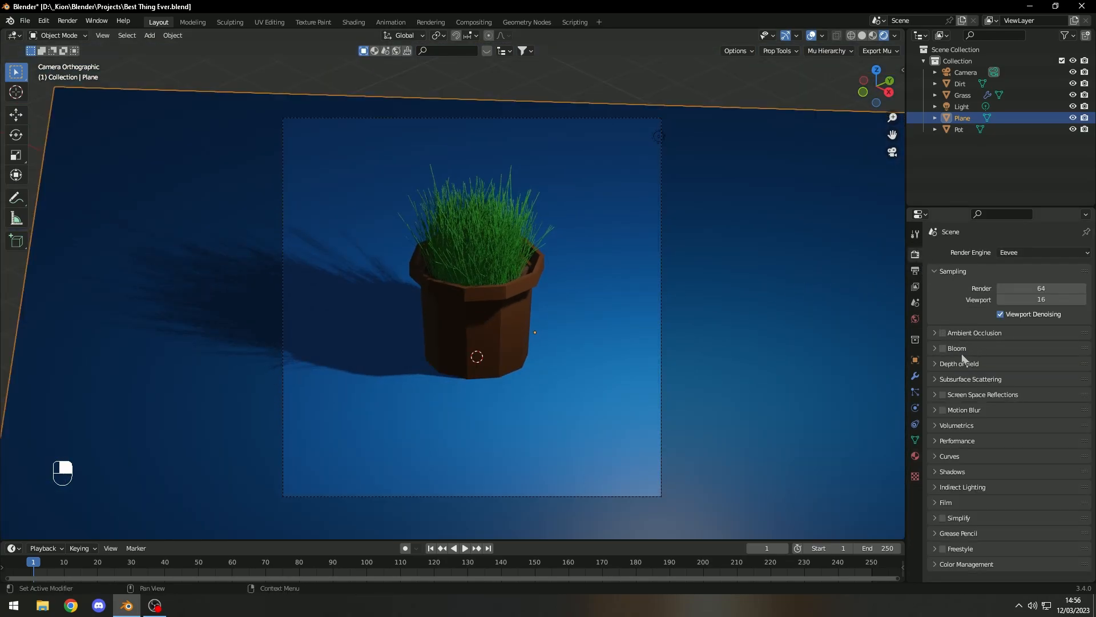
click(1026, 252)
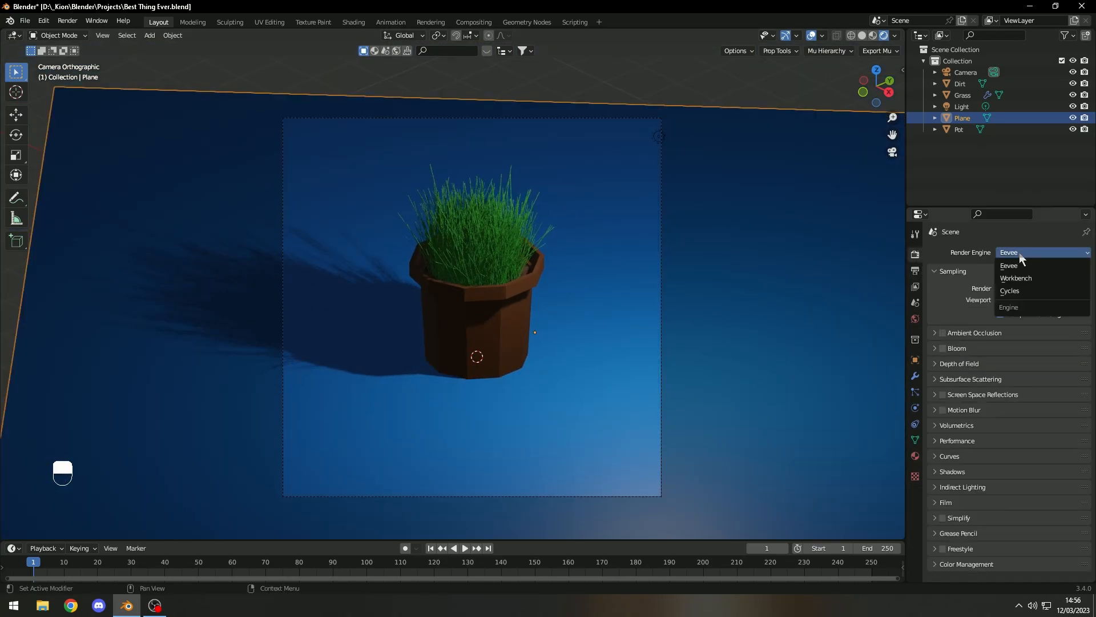
click(1019, 253)
click(1018, 253)
click(1010, 291)
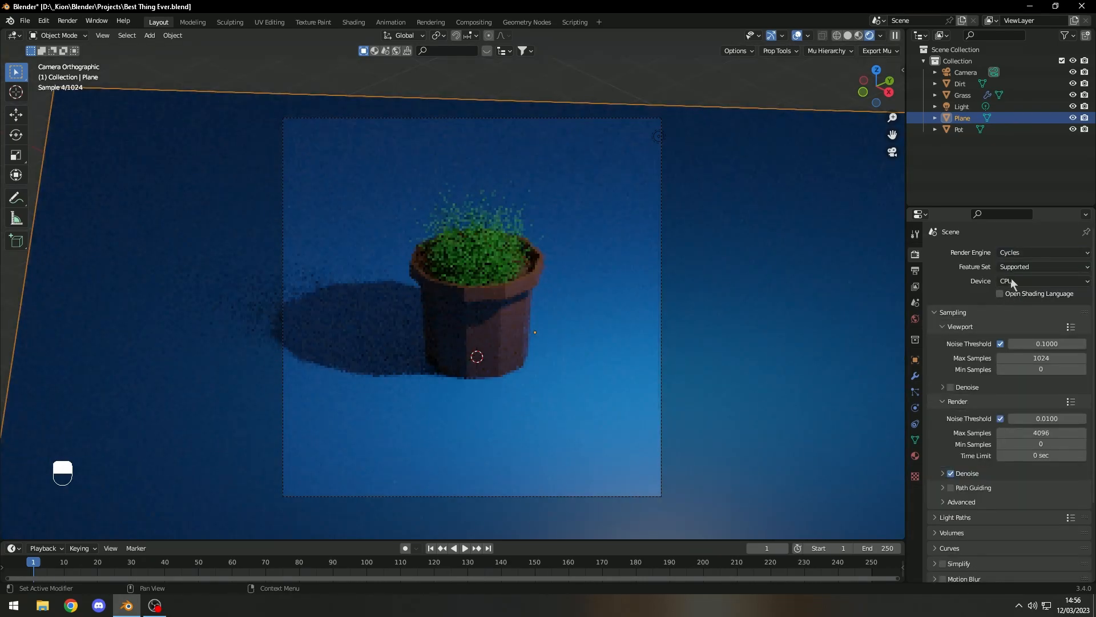
click(1025, 280)
click(1017, 307)
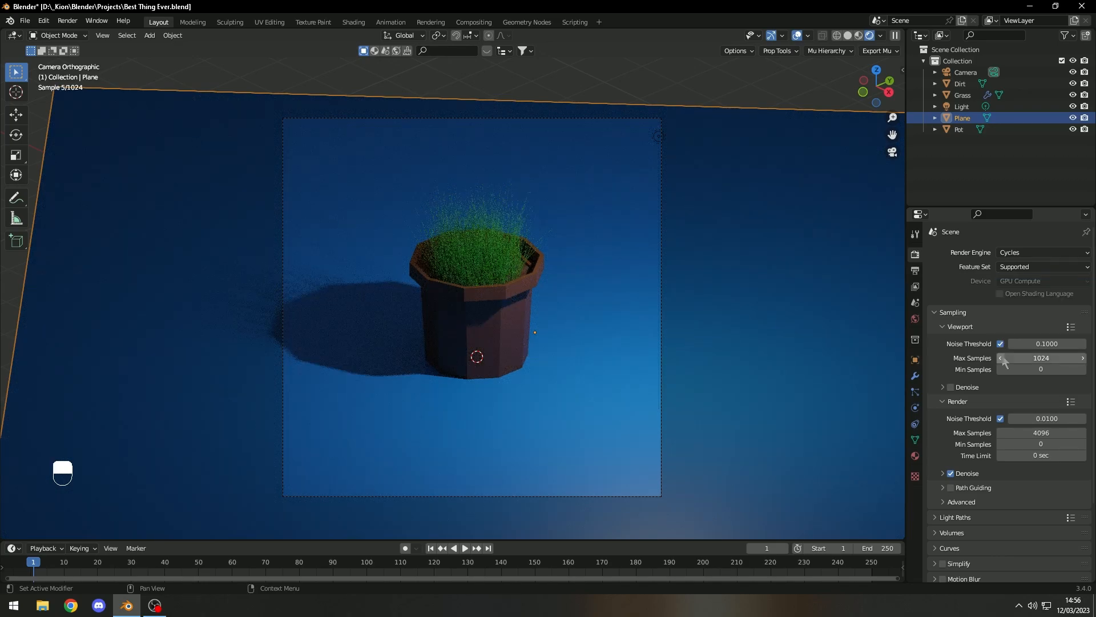
Set the viewport sampling's Max Samples to 10
click(1025, 354)
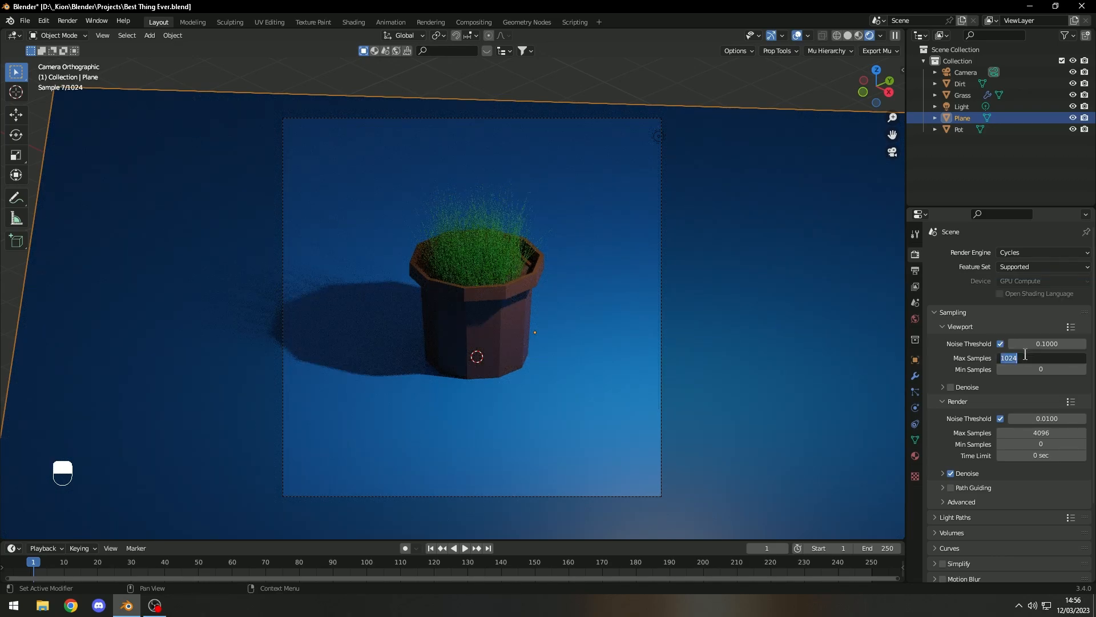
text(10)
key(Return)
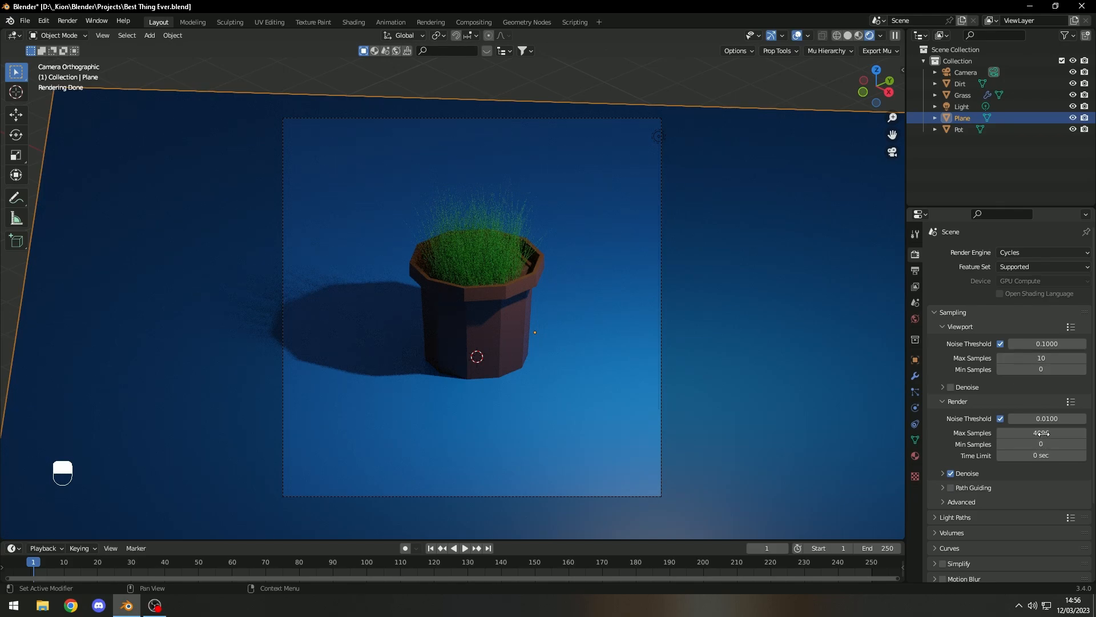
Set the final render's Max Samples to 10 and enable denoising for the viewport
click(1044, 434)
text(10)
key(Return)
click(951, 387)
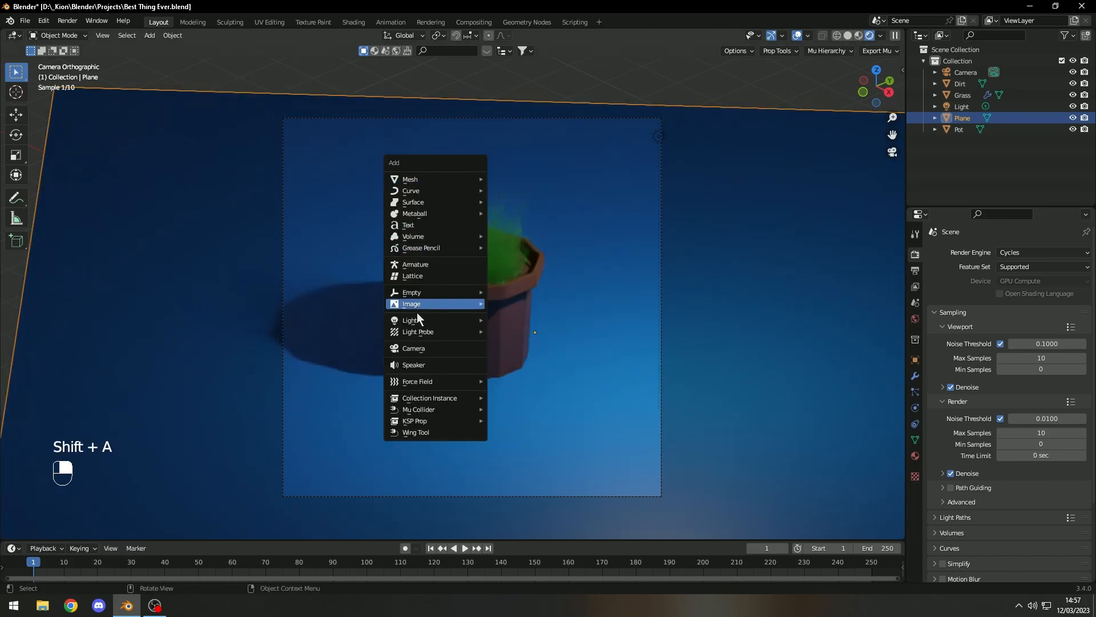
Add an area light and raise it about 7.48 m along Z above the pot
mouse_move(389, 329)
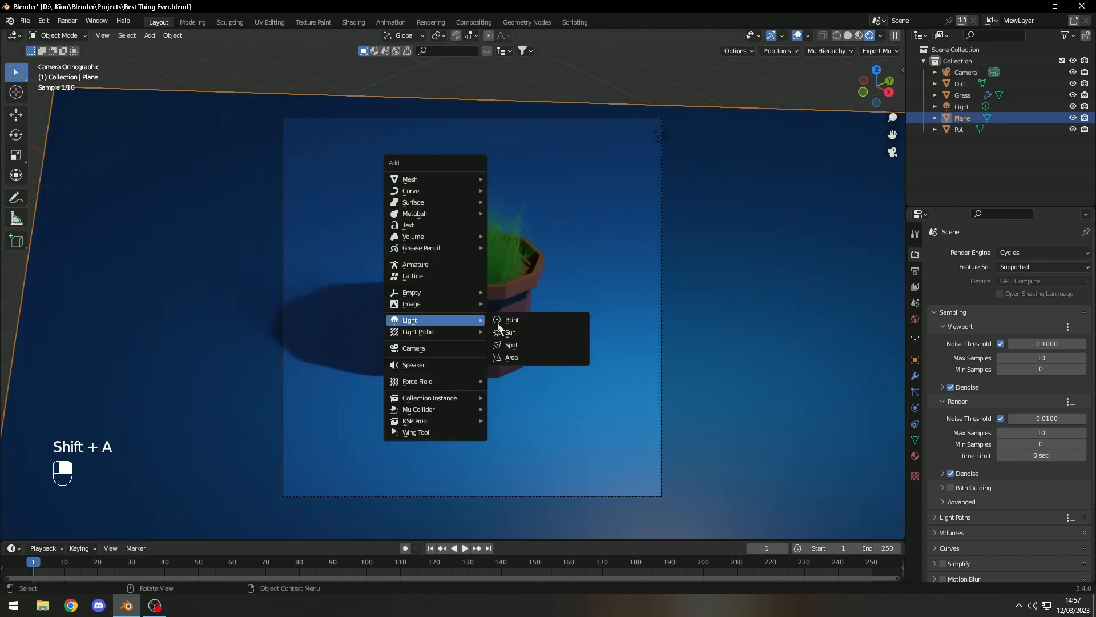
click(560, 359)
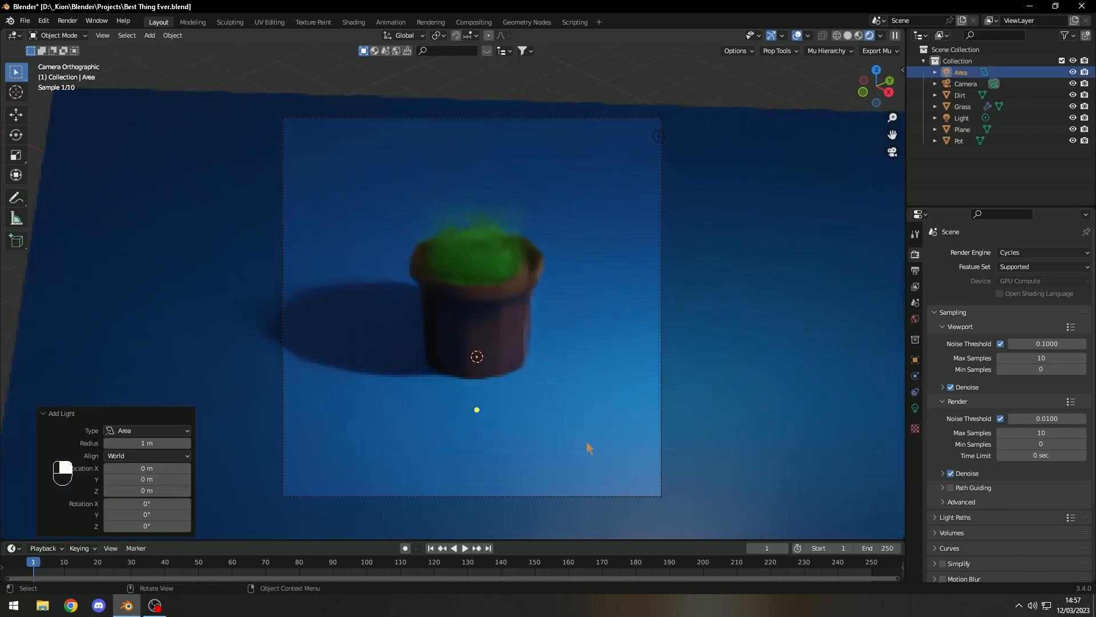
key(g)
key(z)
click(586, 465)
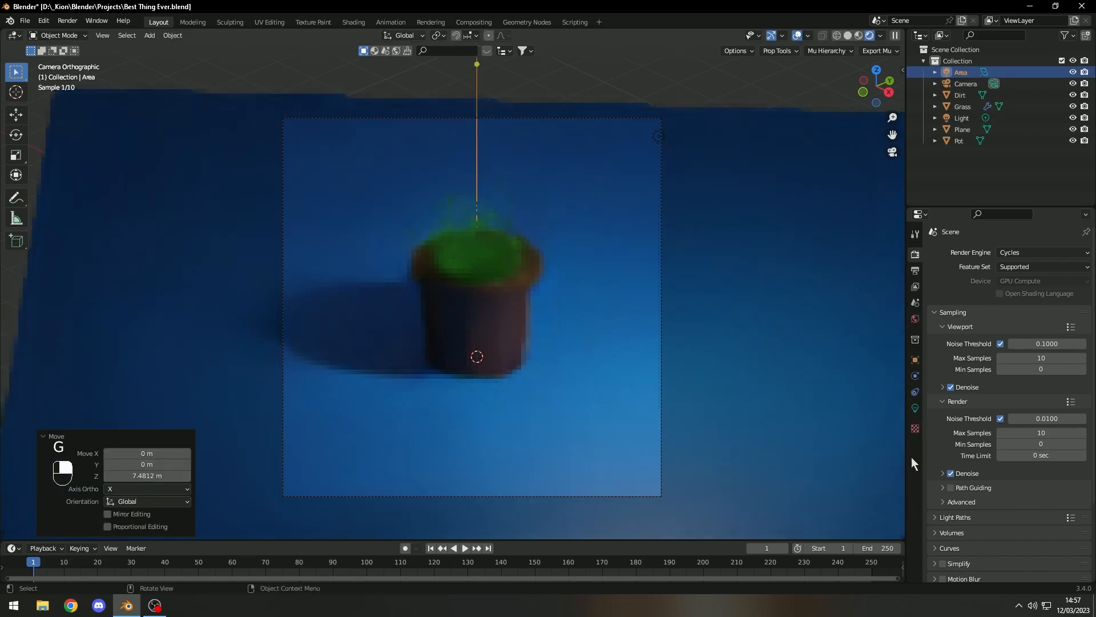
Set the area light's power to 10000 W
click(916, 408)
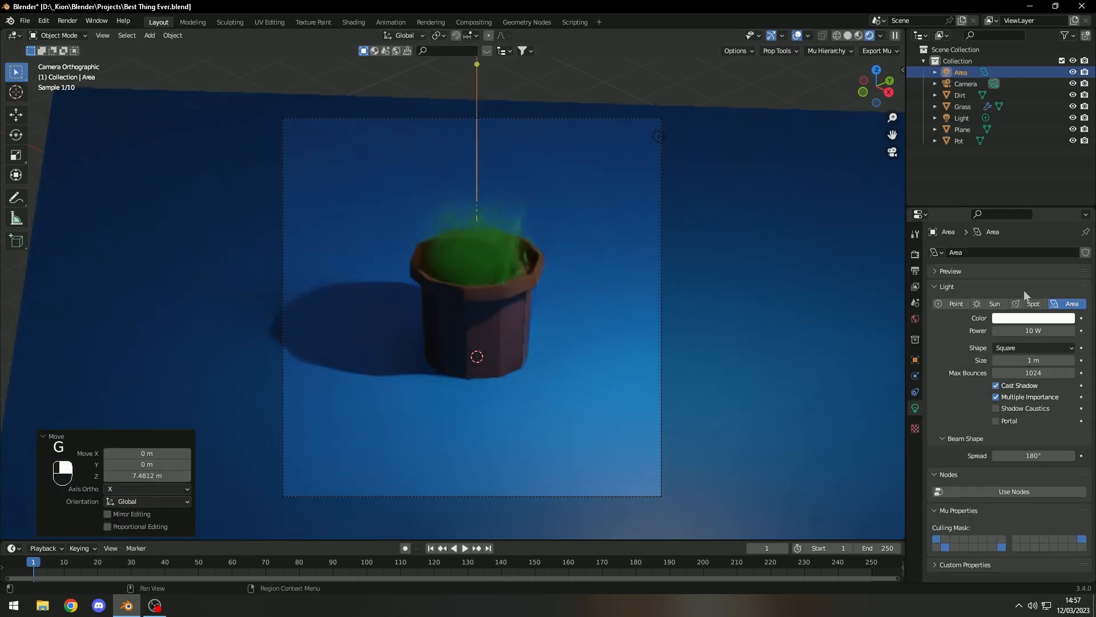
click(1005, 331)
click(999, 332)
click(1001, 339)
click(1004, 331)
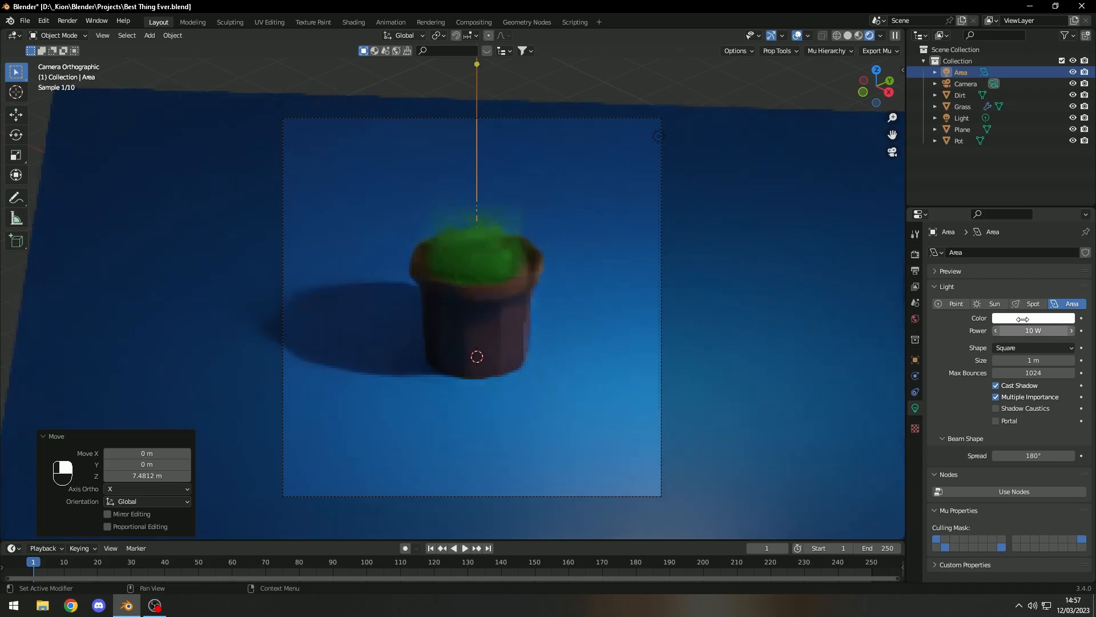
click(1000, 331)
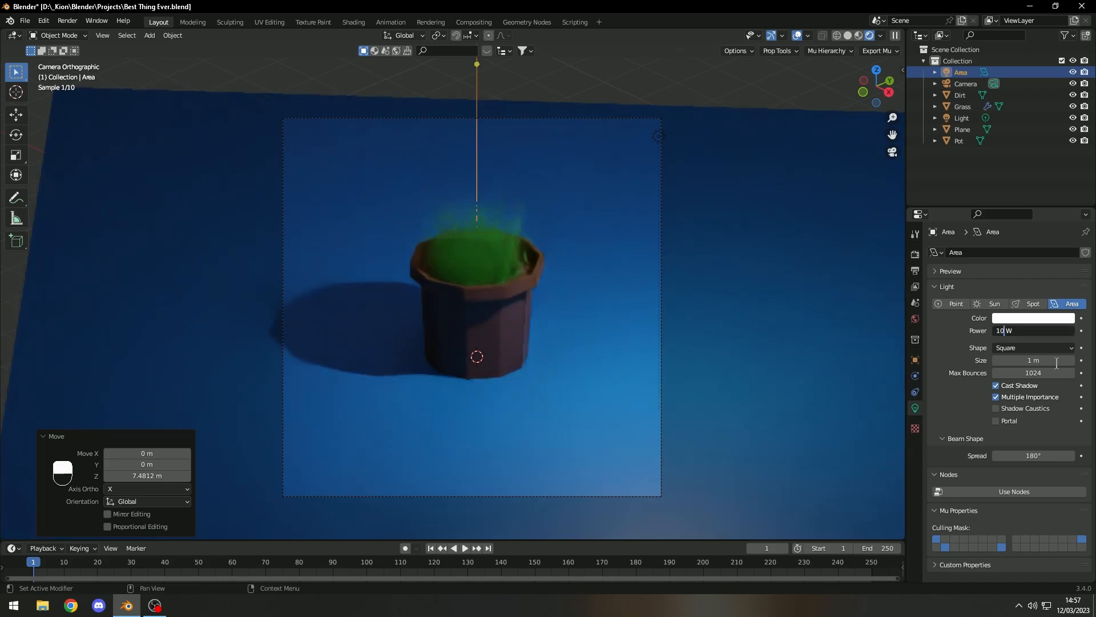
text(000)
key(Return)
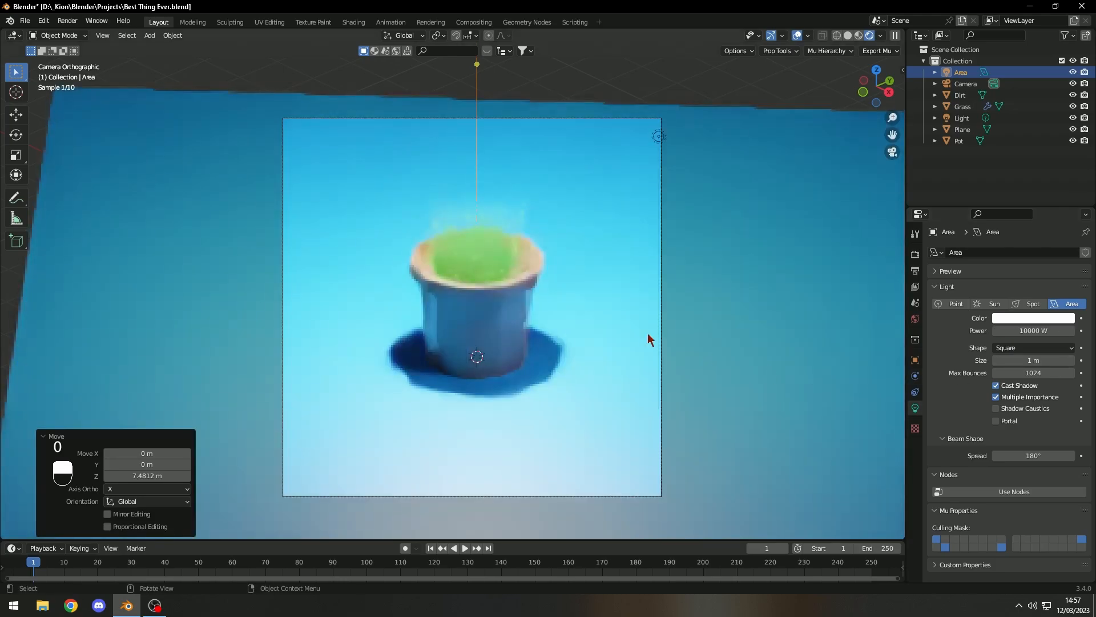
Reduce the area light's power to 1000 W and further down to 100 W
click(1025, 331)
click(1015, 333)
key(BackSpace)
key(Return)
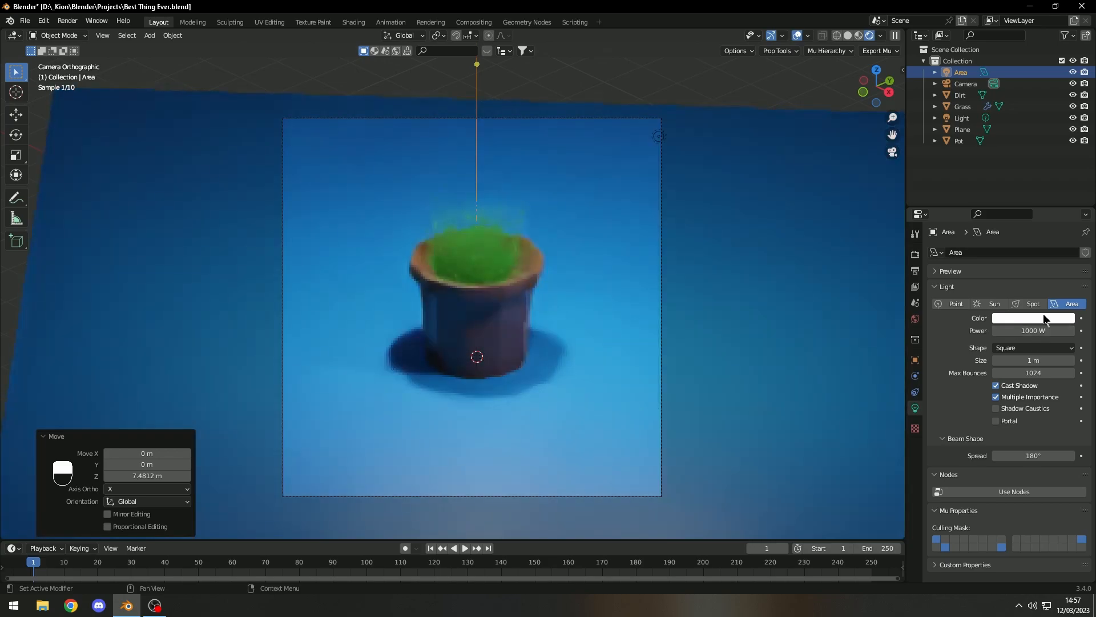
click(1022, 331)
click(1006, 331)
key(BackSpace)
key(Return)
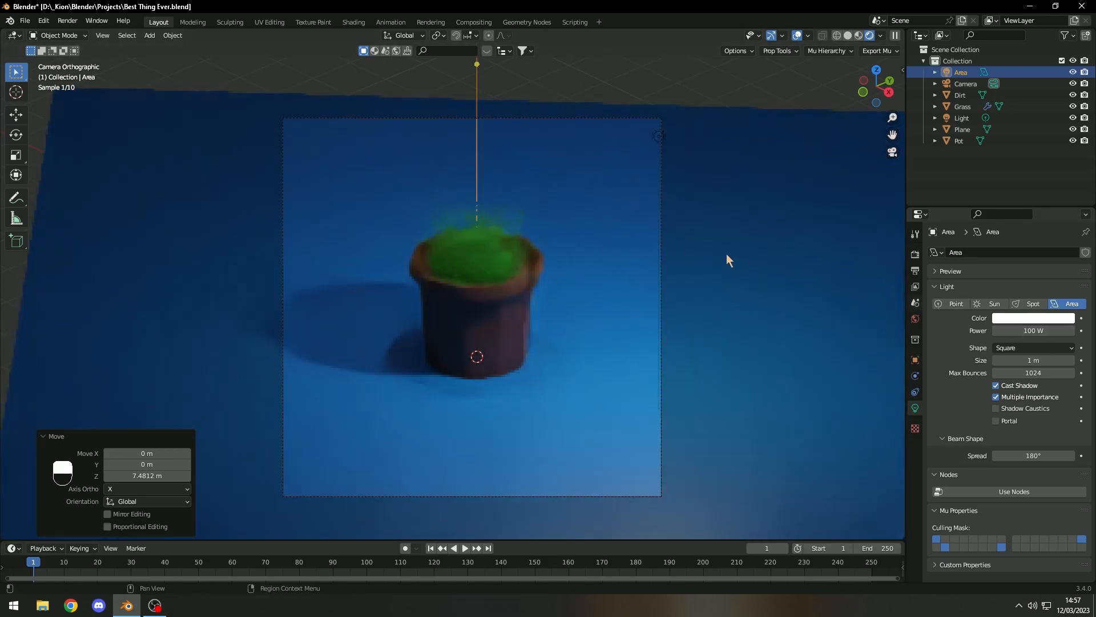
Move the area light about -0.53 m in X, -1.14 m in Y and -0.80 m in Z, and tilt it towards the pot
key(g)
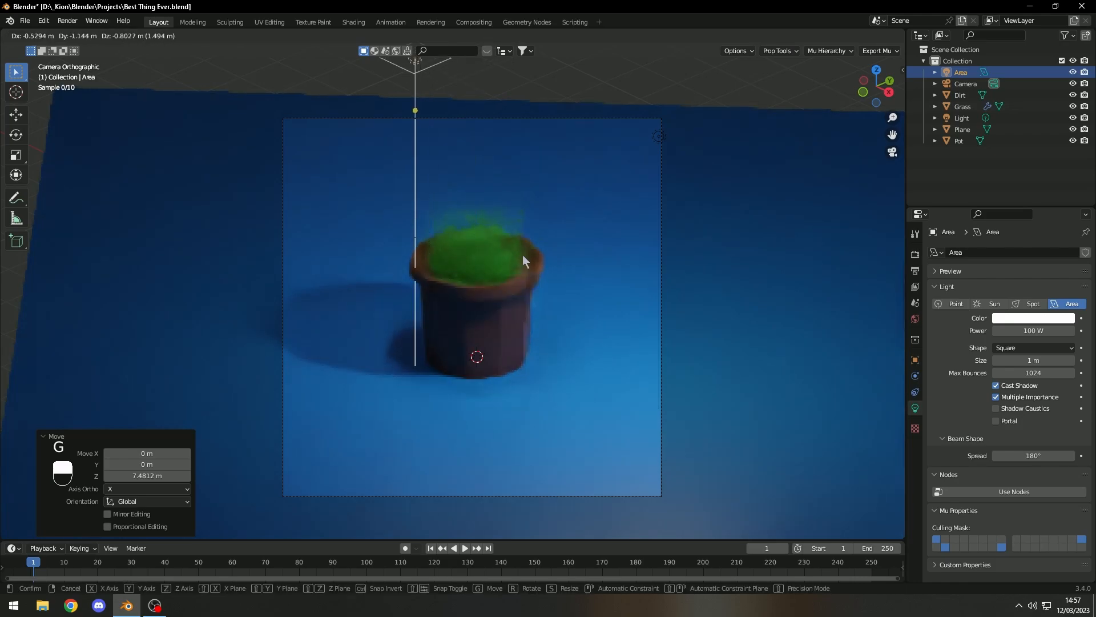
key(r)
key(r)
click(935, 310)
Brighten the World background color to a lighter gray
click(915, 318)
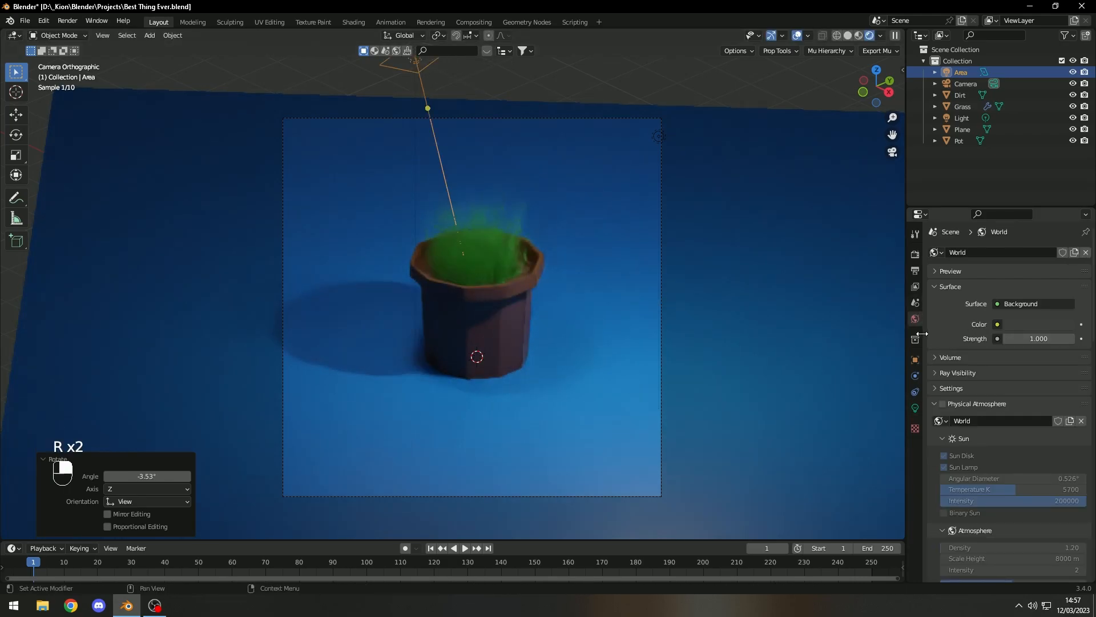
click(1030, 325)
mouse_move(1066, 223)
mouse_down()
mouse_move(1066, 161)
mouse_move(1065, 210)
mouse_up()
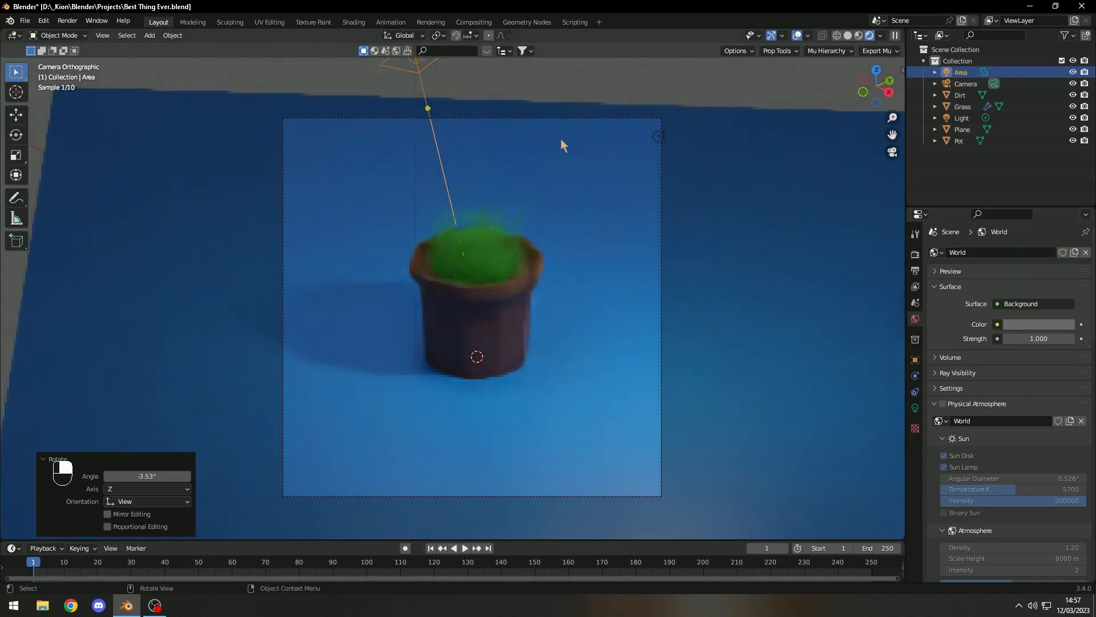
Duplicate the area light to the pot's opposite side, rotate the copy about 39° to aim at the pot, and hide the viewport overlays
key(shift+d)
click(826, 134)
key(r)
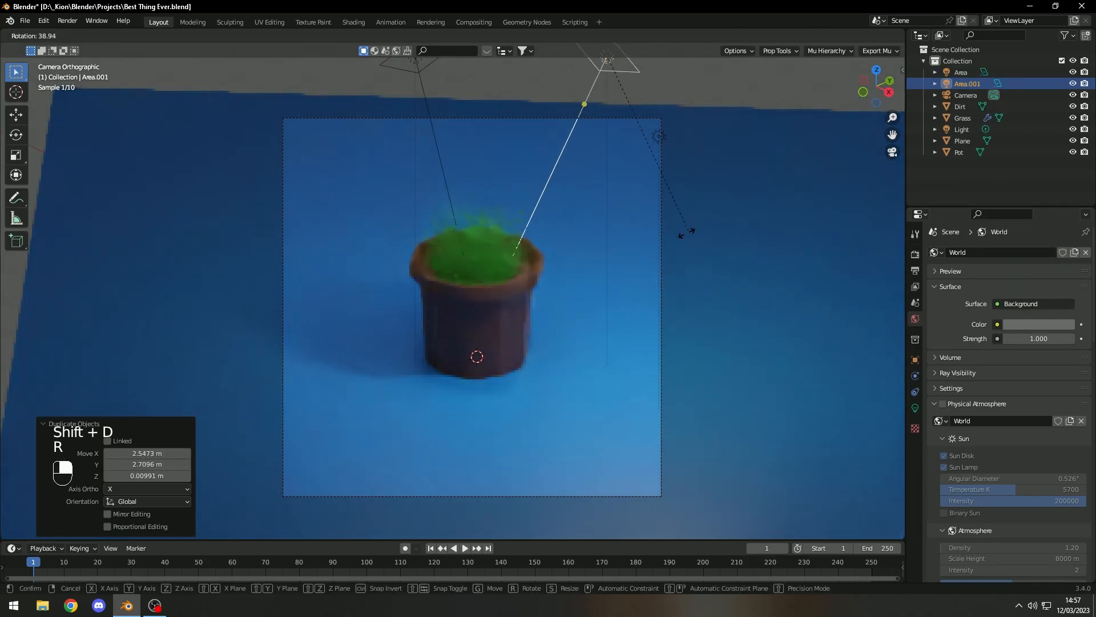
click(685, 236)
click(722, 102)
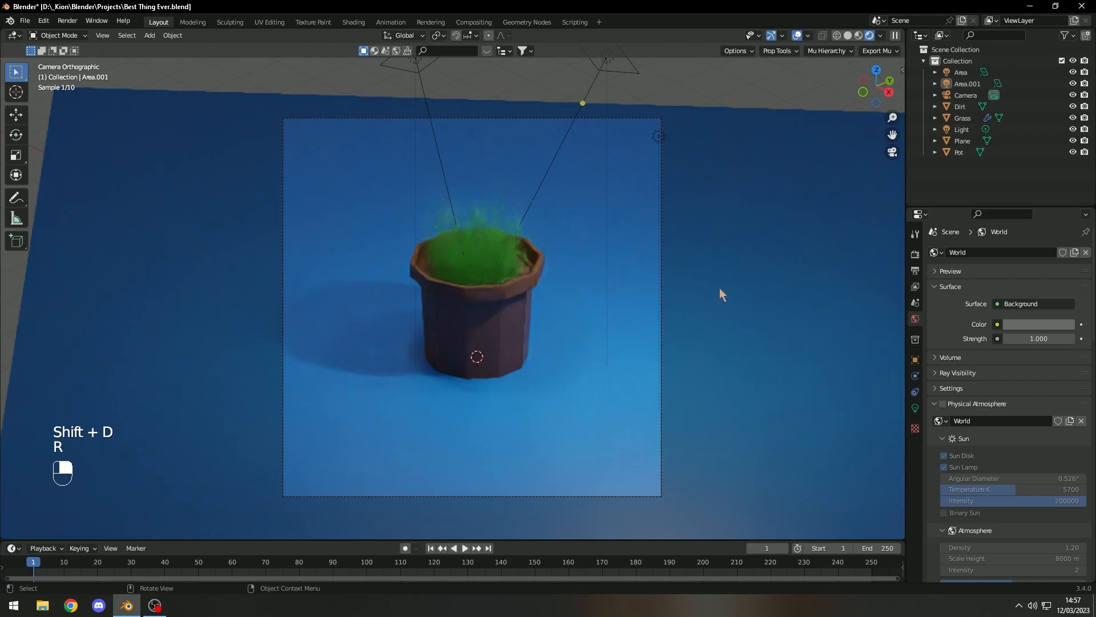
click(797, 36)
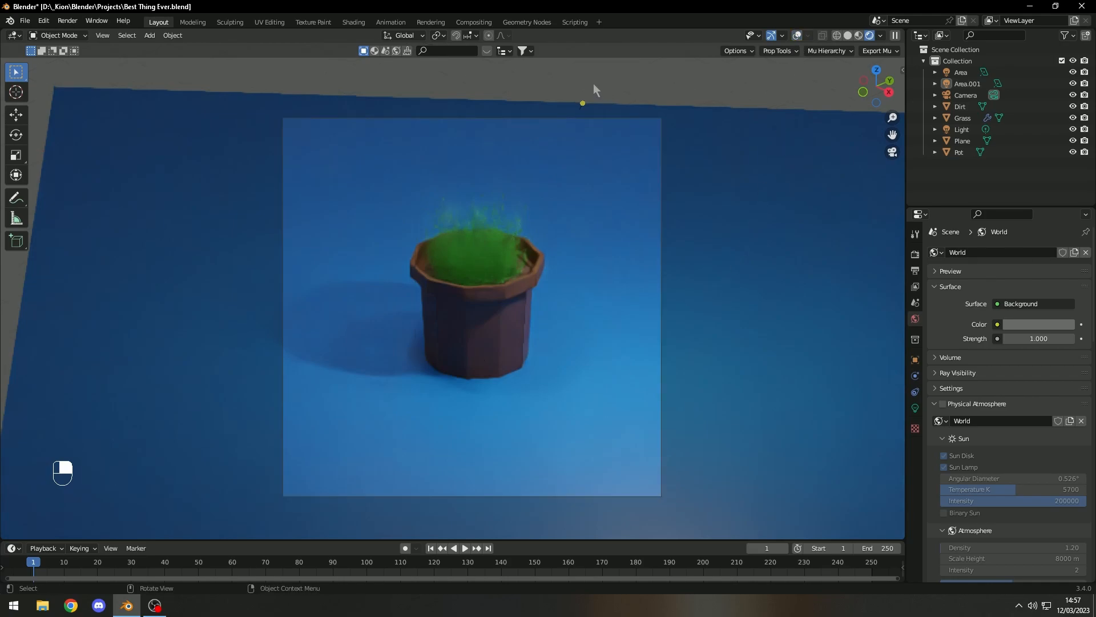
Raise the Area.001 light's power to about 496.8 W and adjust its position
click(967, 84)
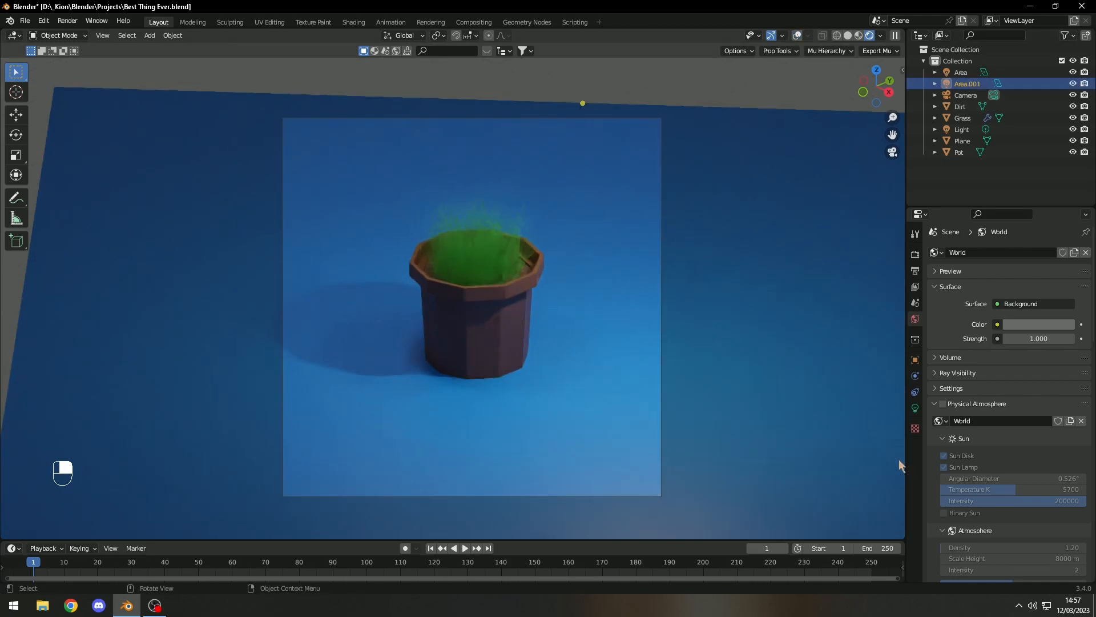
click(915, 407)
mouse_move(1031, 332)
mouse_down()
mouse_move(1088, 331)
mouse_move(1038, 331)
mouse_up()
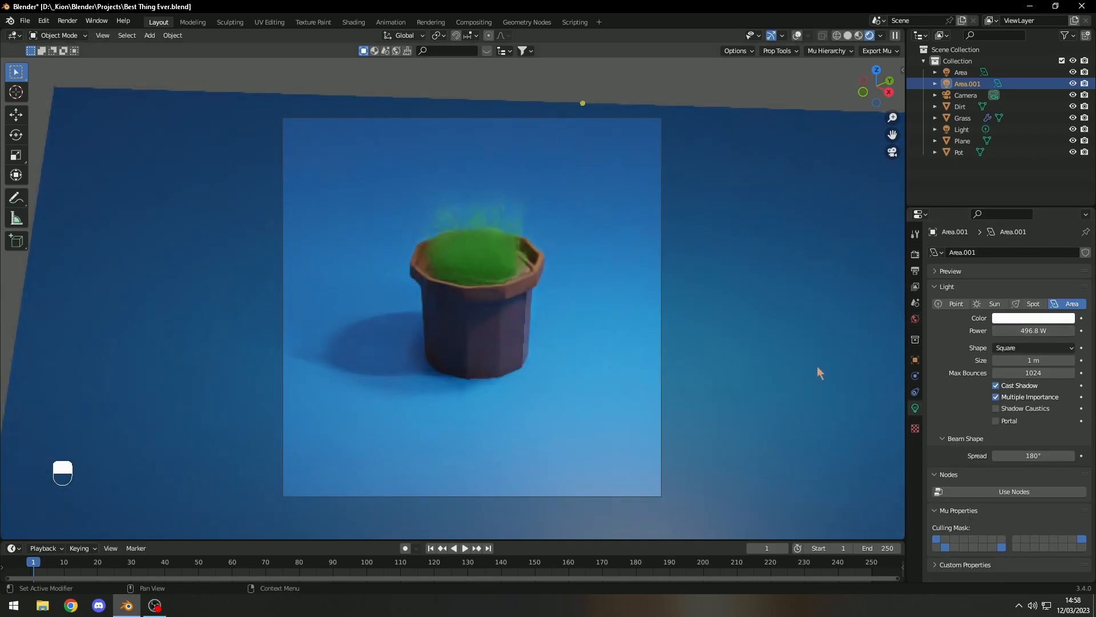
key(g)
click(549, 275)
Shift the Floor material's base color on the plane to a deeper, purer blue
click(706, 307)
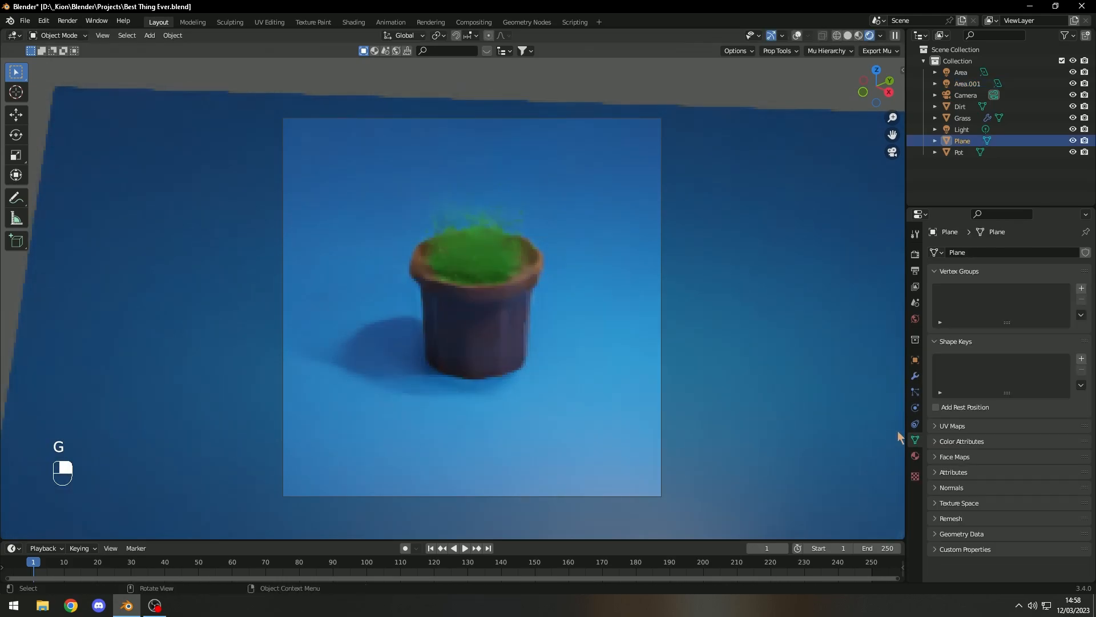
click(915, 456)
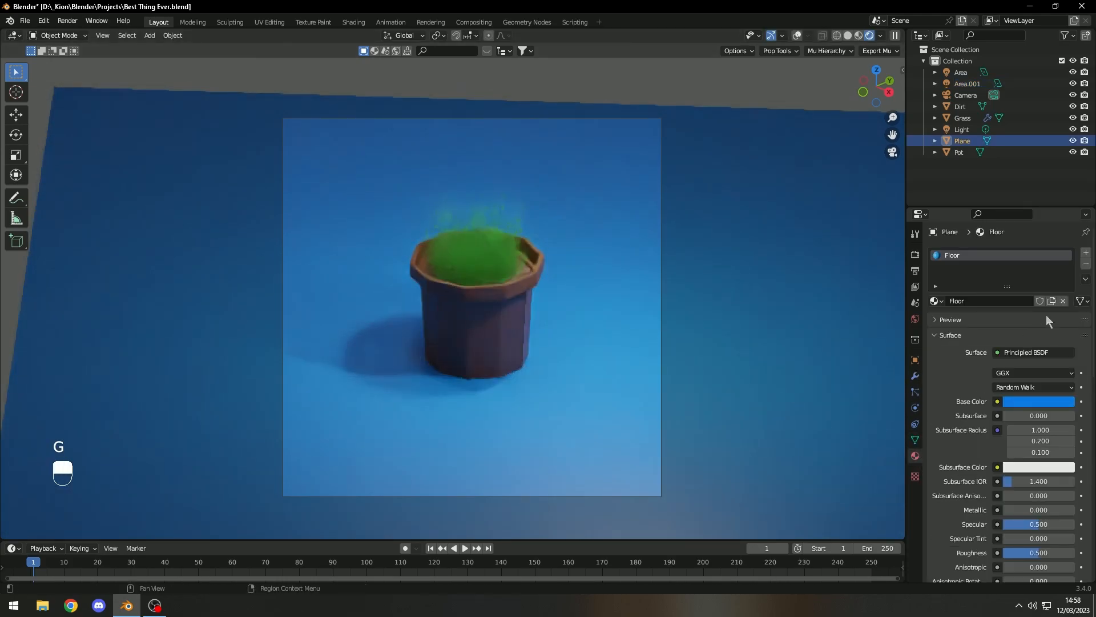
click(1039, 401)
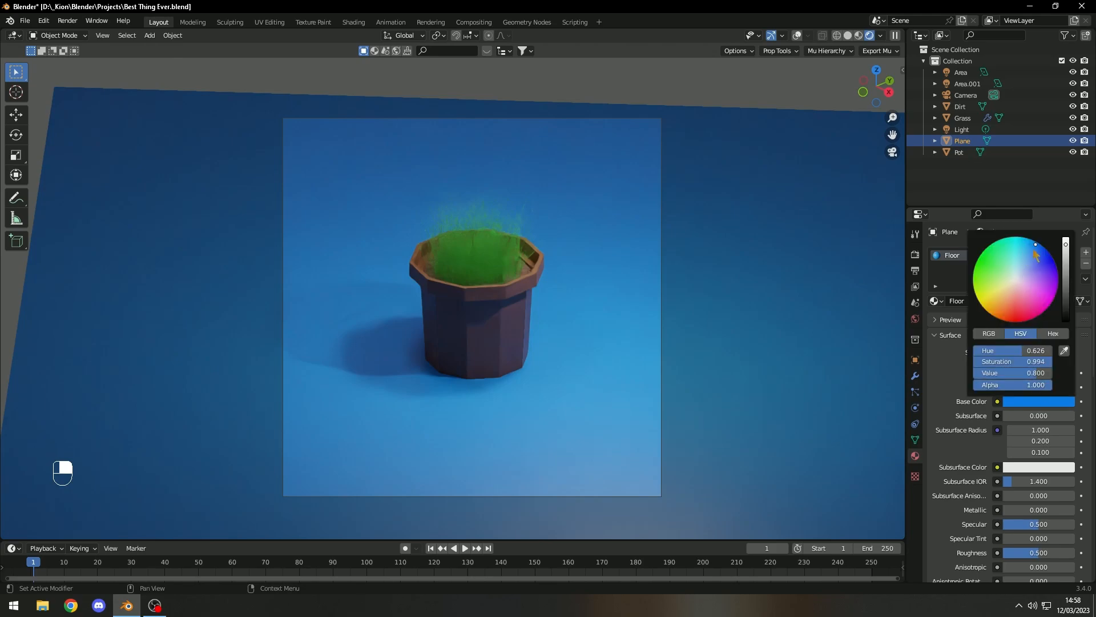
drag(1033, 251, 1045, 249)
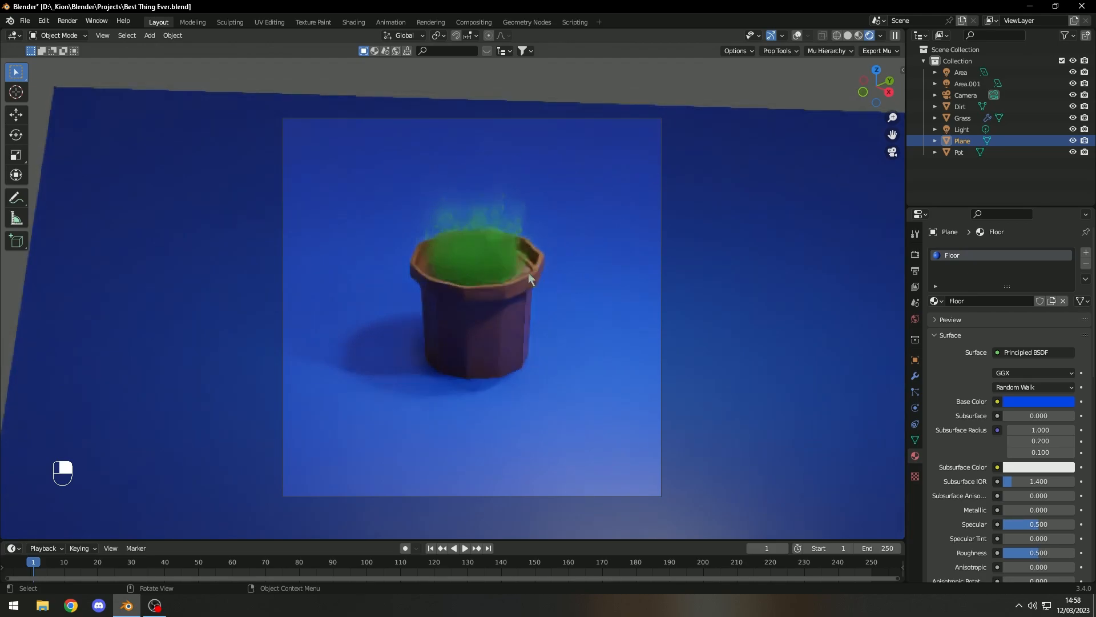
Select the Grass object and switch the viewport shading to Solid for a closer view of the pot
click(963, 117)
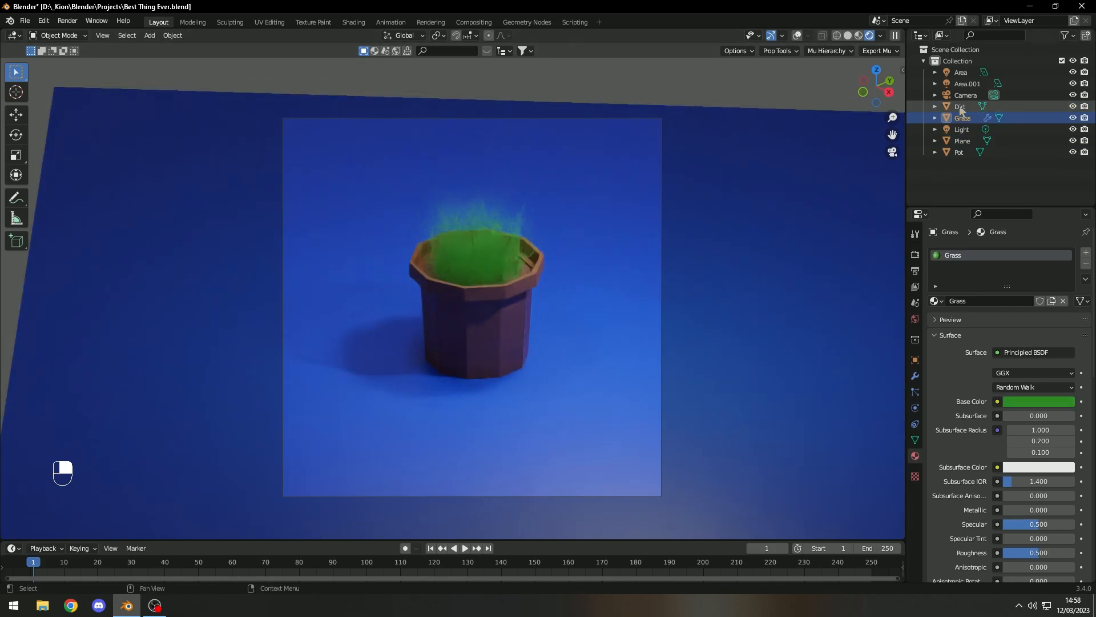
key(z)
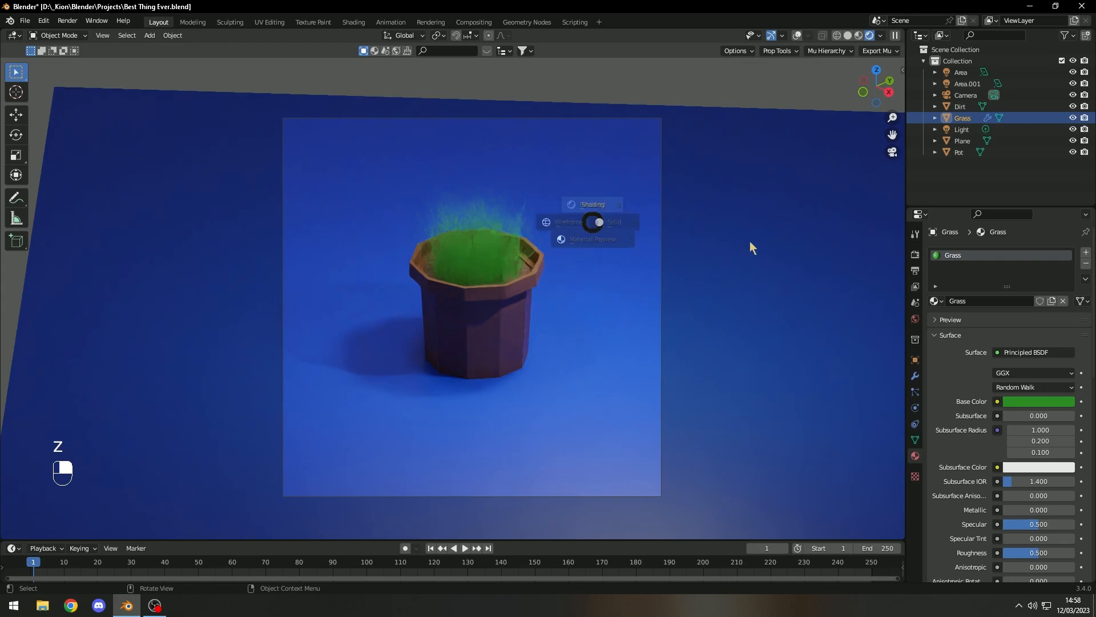
click(750, 248)
scroll(559, 289, up, 3)
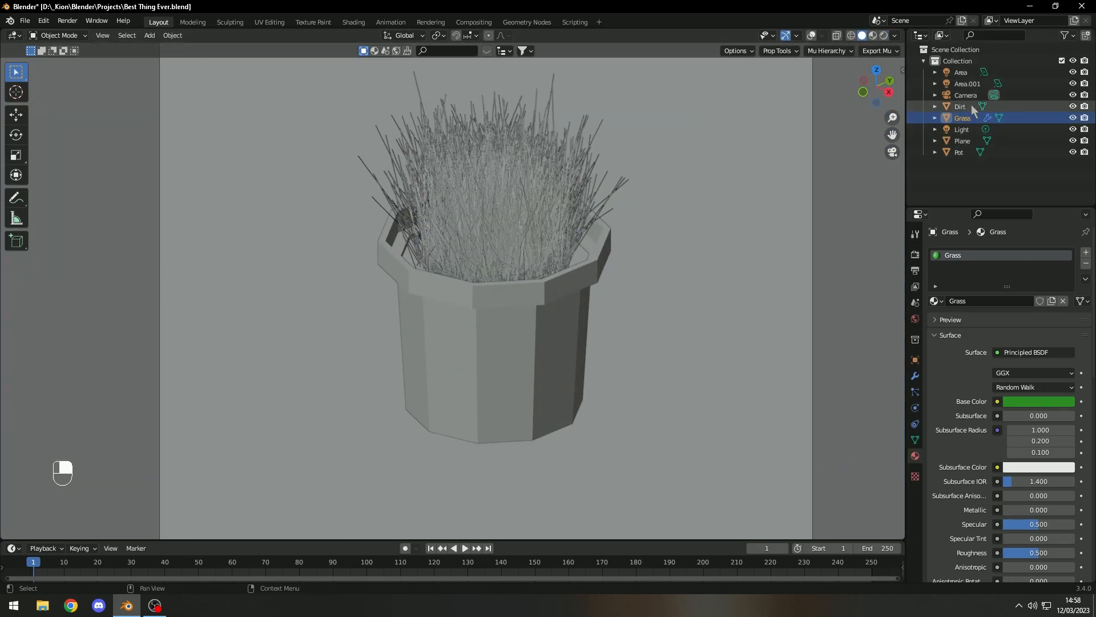
Parent the Dirt and Grass objects to the Pot with Keep Transform and save the file
ctrl+click(965, 106)
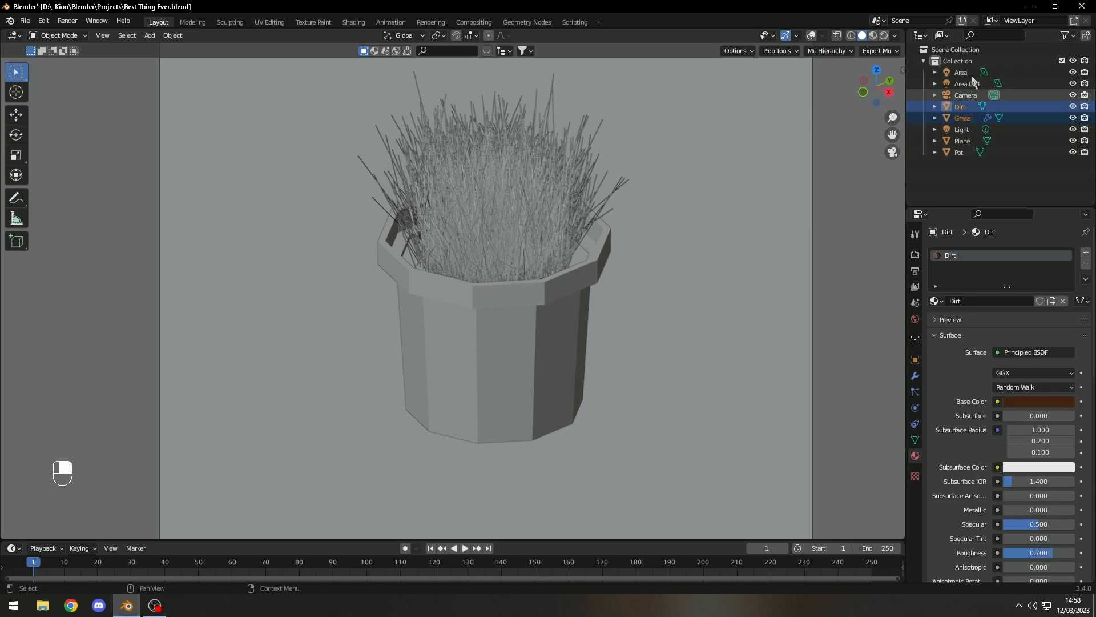
shift+click(959, 152)
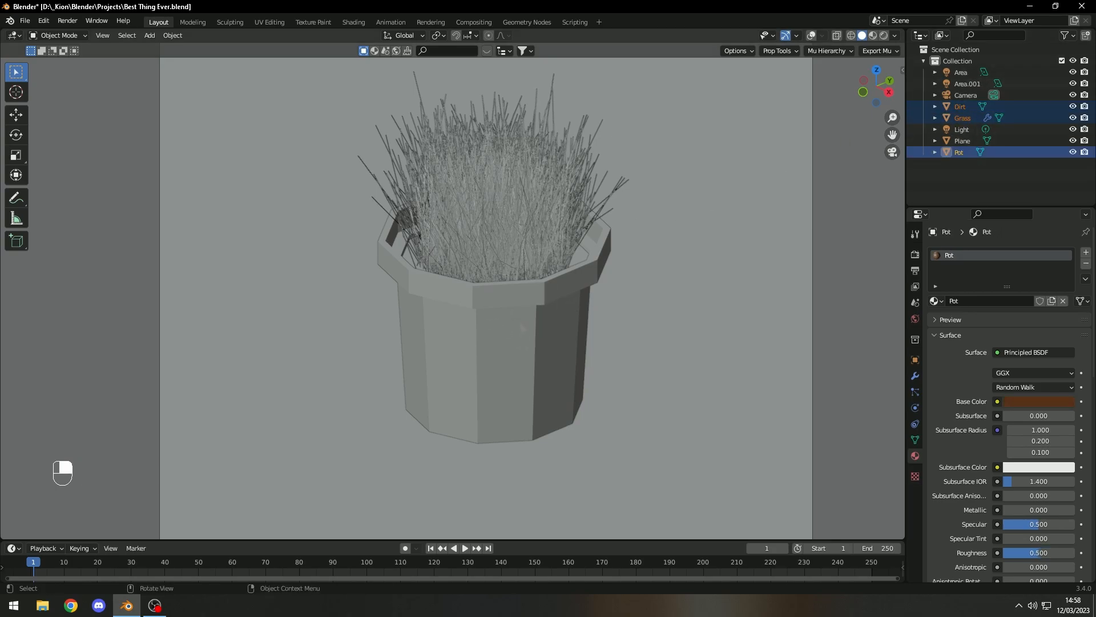
key(g)
right_click(585, 272)
key(ctrl+p)
click(586, 272)
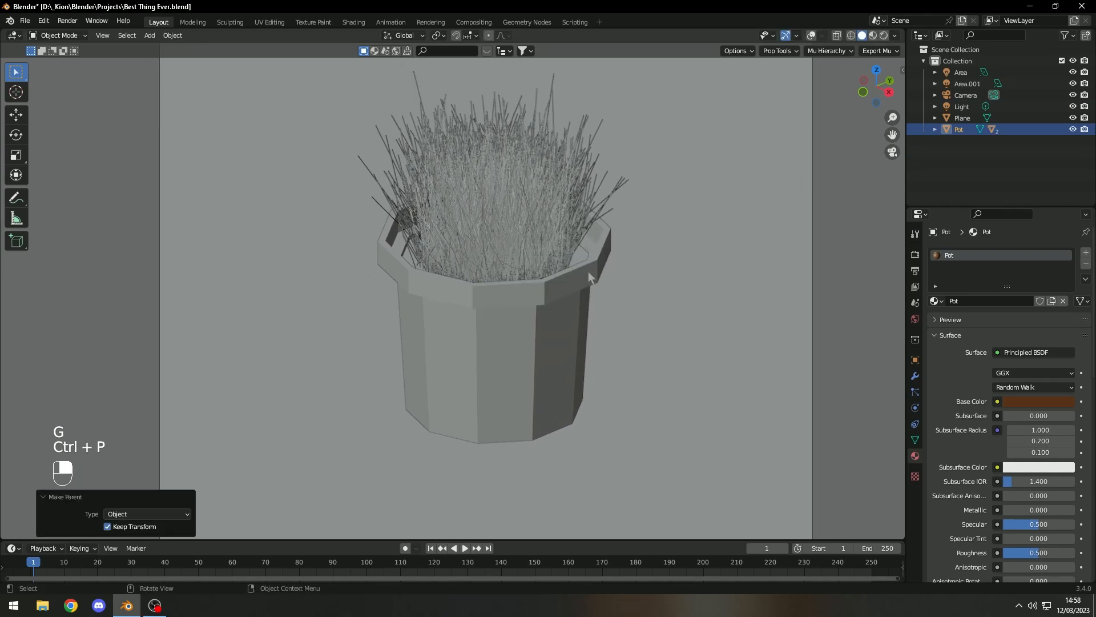
key(ctrl+s)
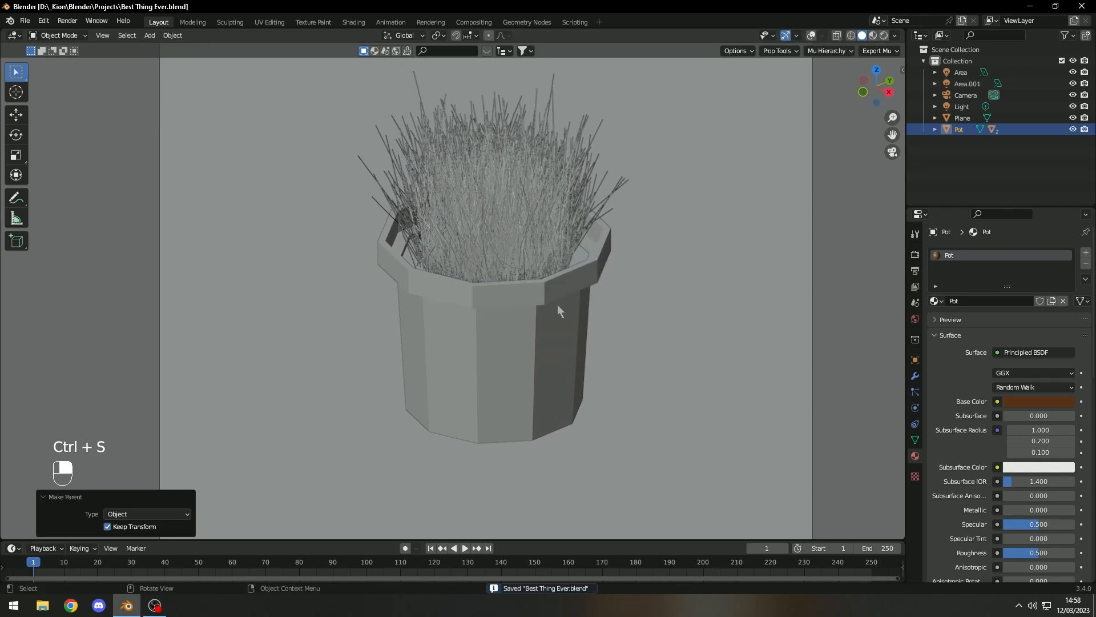
Select the Pot's whole hierarchy so its Dirt and Grass children are included, and expand it in the Outliner to check
click(560, 311)
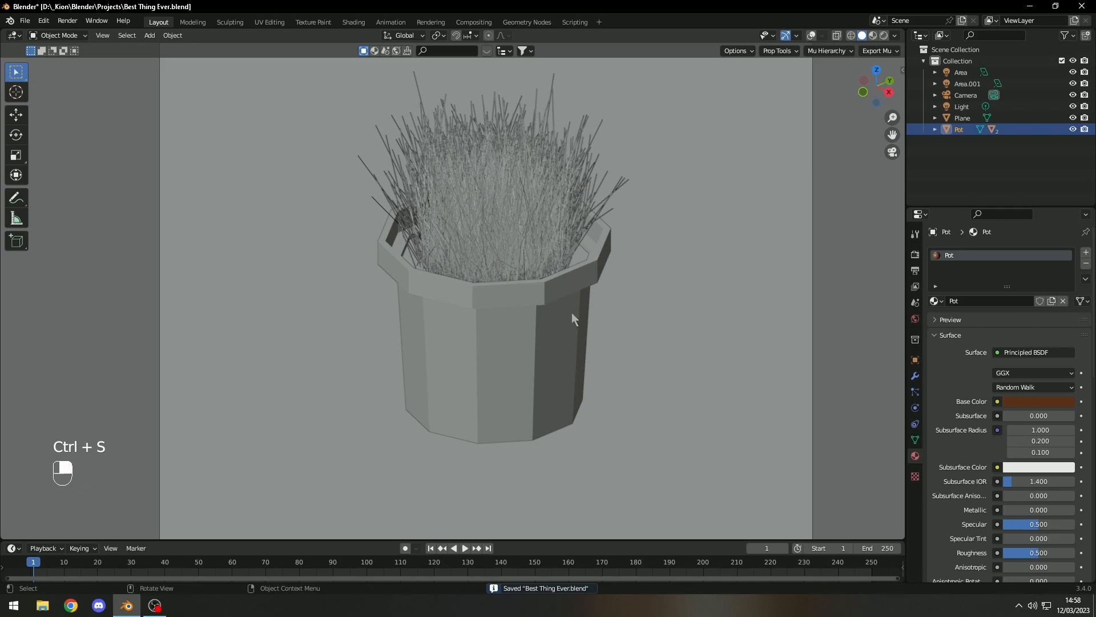
right_click(964, 133)
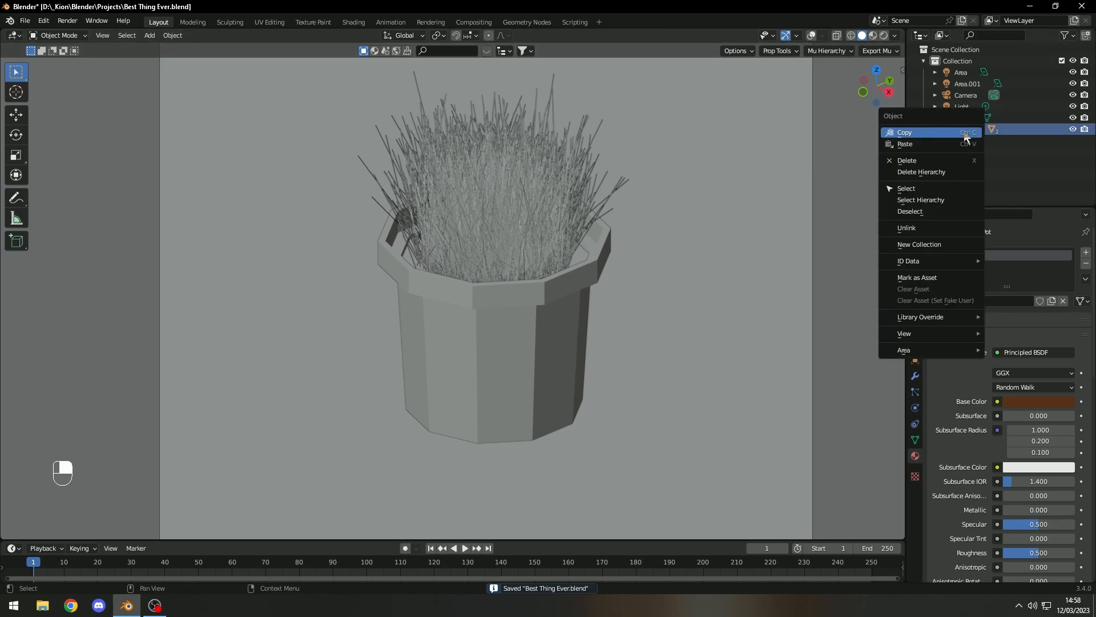
click(962, 200)
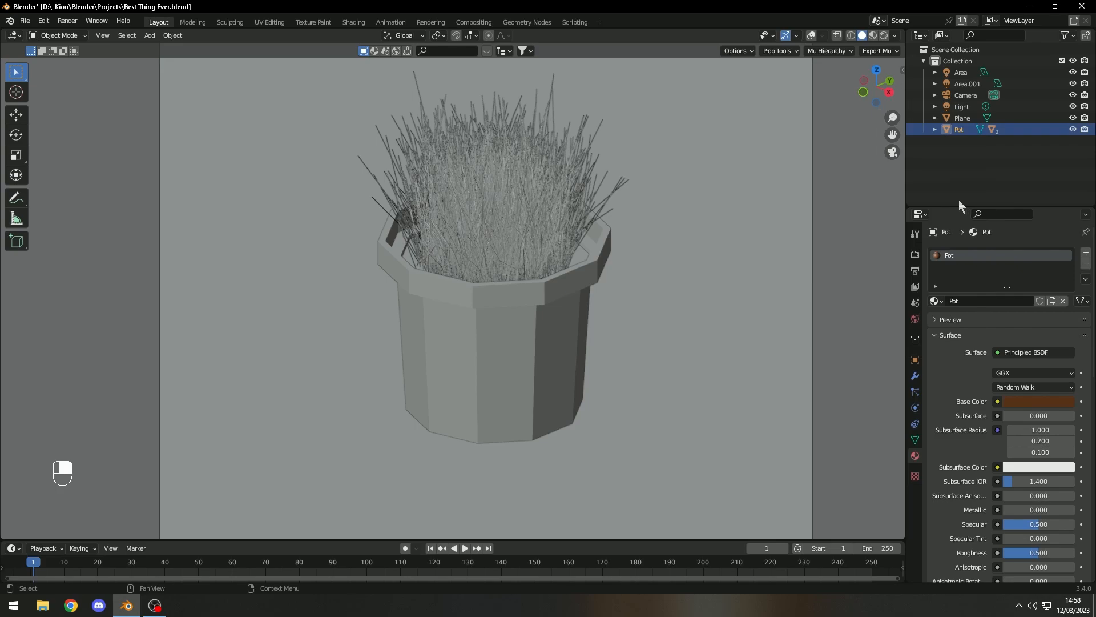
click(934, 129)
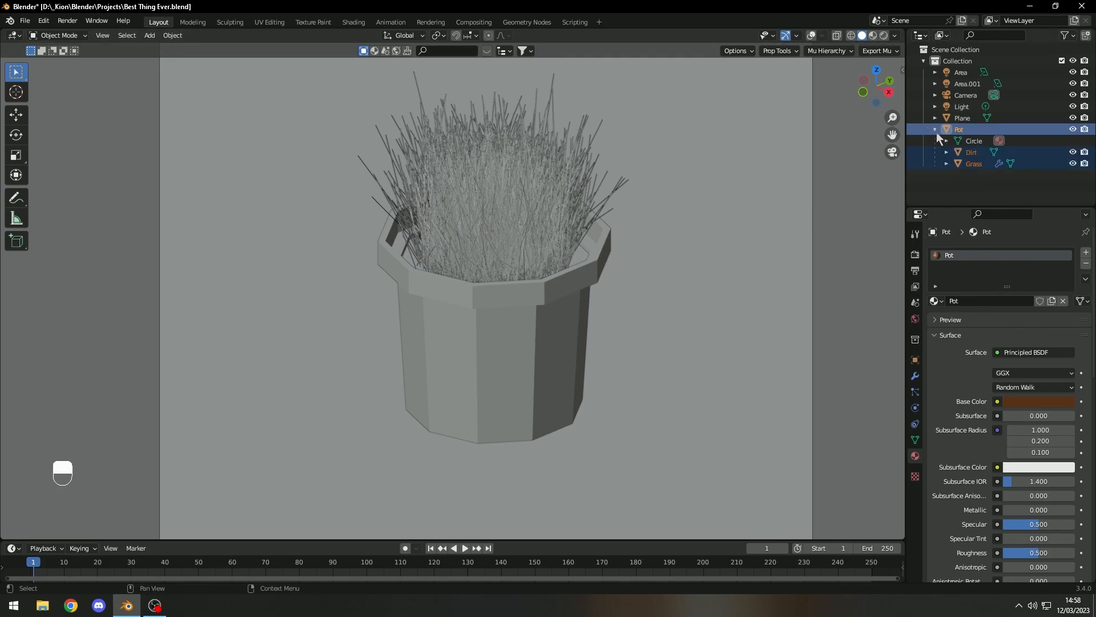
Duplicate the potted plant, scale the copy to about 0.765, and stretch its height along Z by about 1.18
key(shift+d)
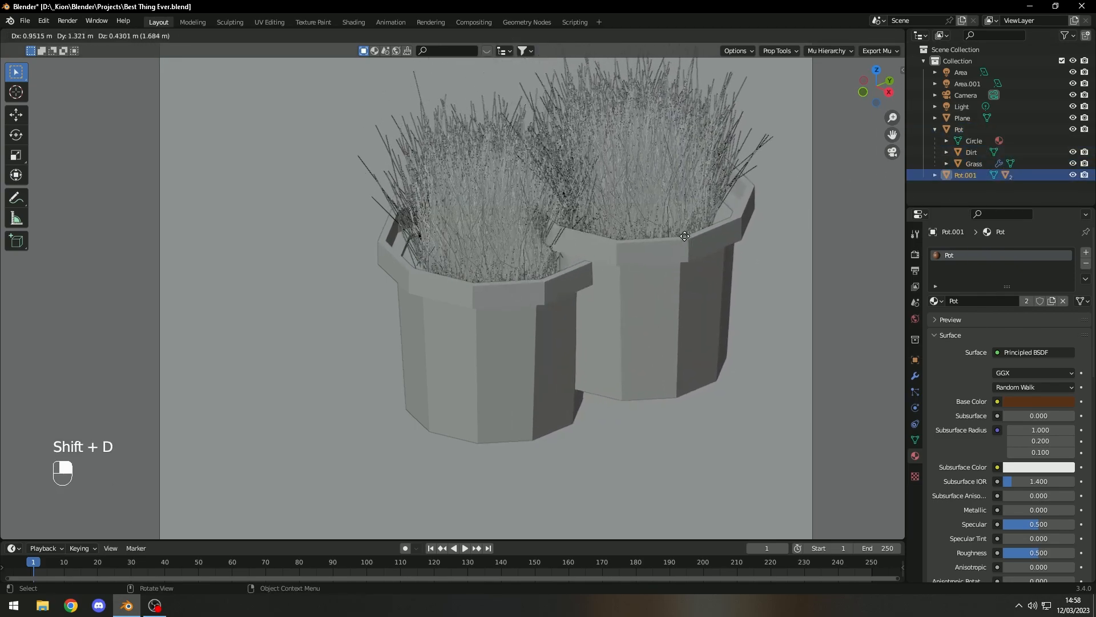
click(731, 245)
key(s)
click(705, 272)
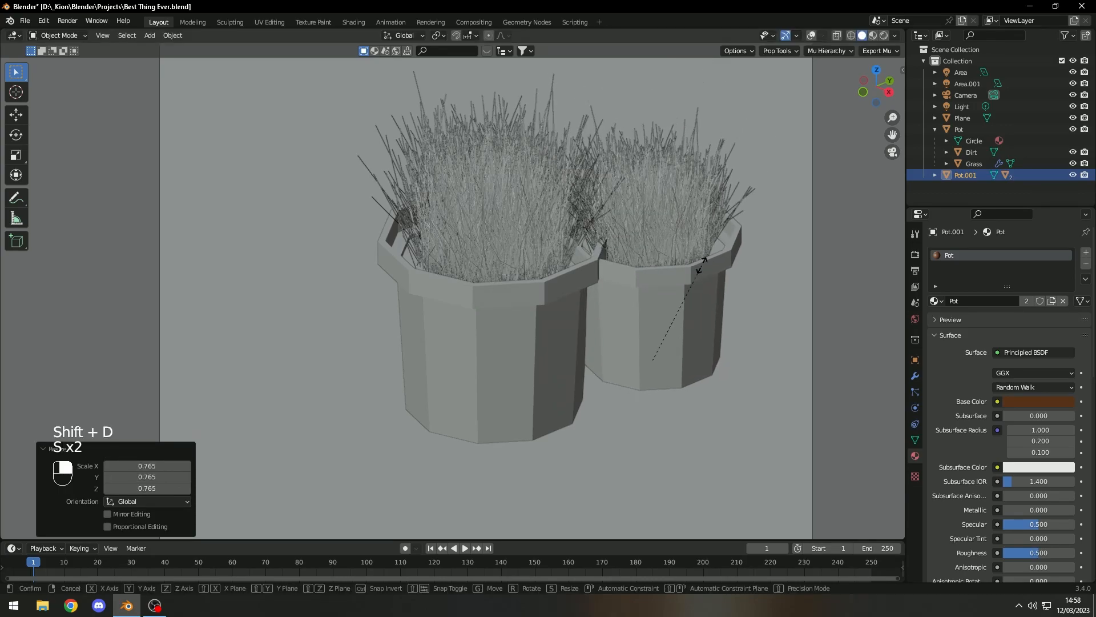
key(s)
key(z)
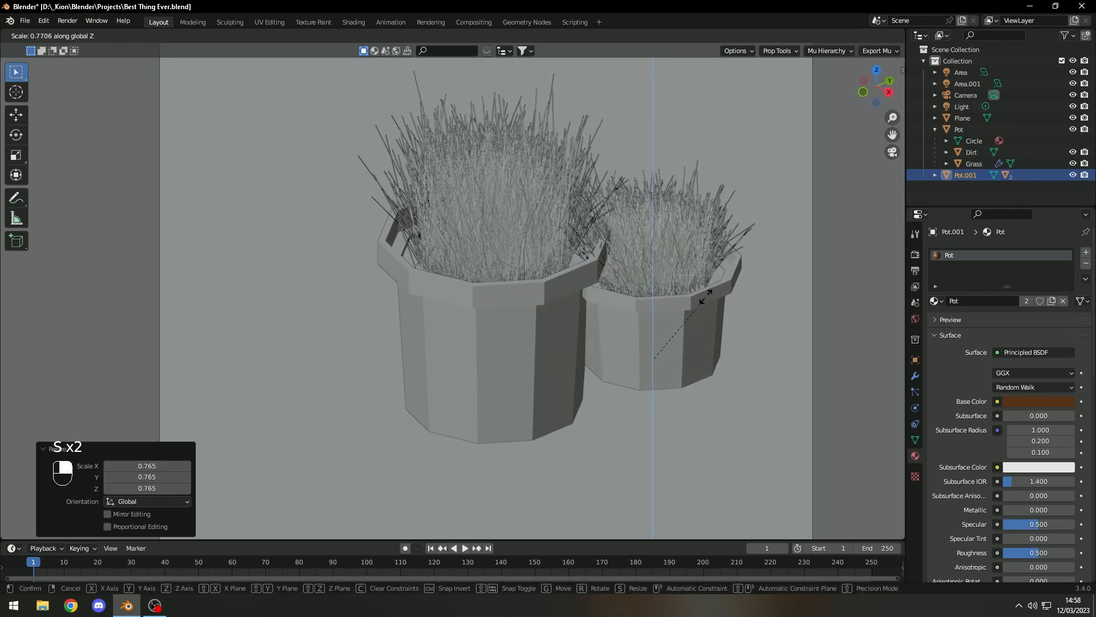
click(706, 245)
Move the smaller pot to the left of the large pot and scale it down to about 0.809
key(g)
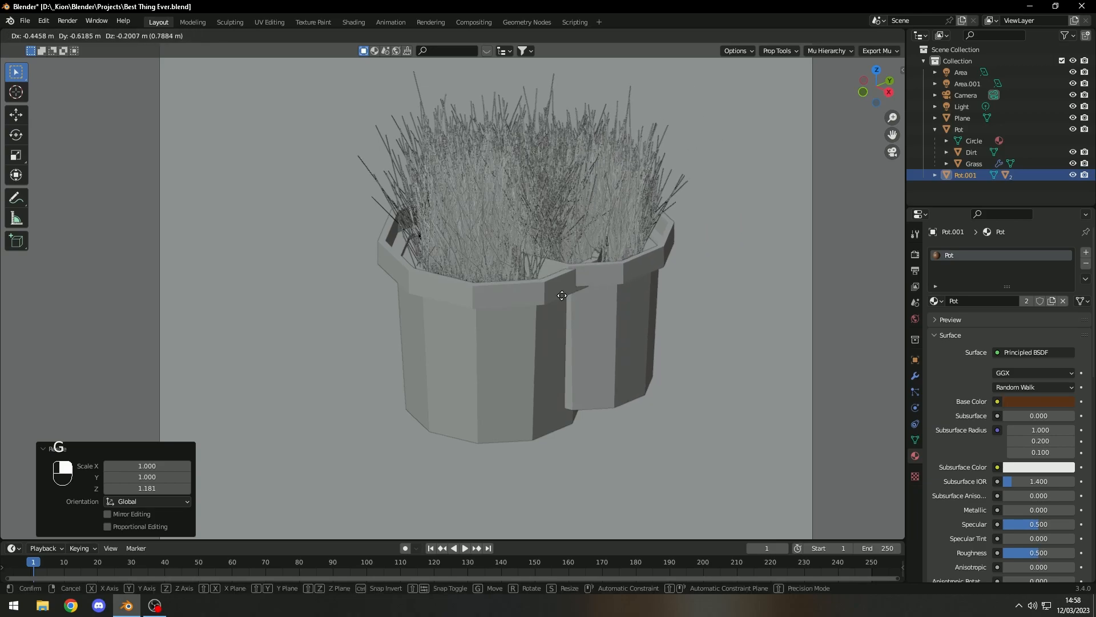
click(367, 313)
key(s)
click(445, 320)
key(g)
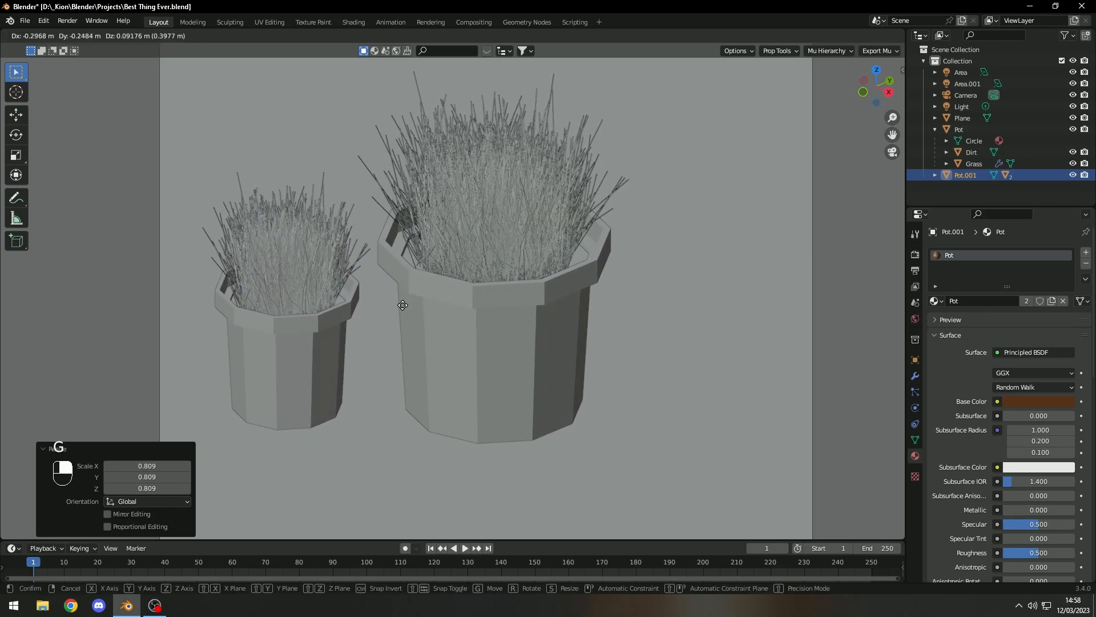
click(403, 305)
Duplicate the smaller potted plant and move the copy to the right side of the large pot
key(shift+d)
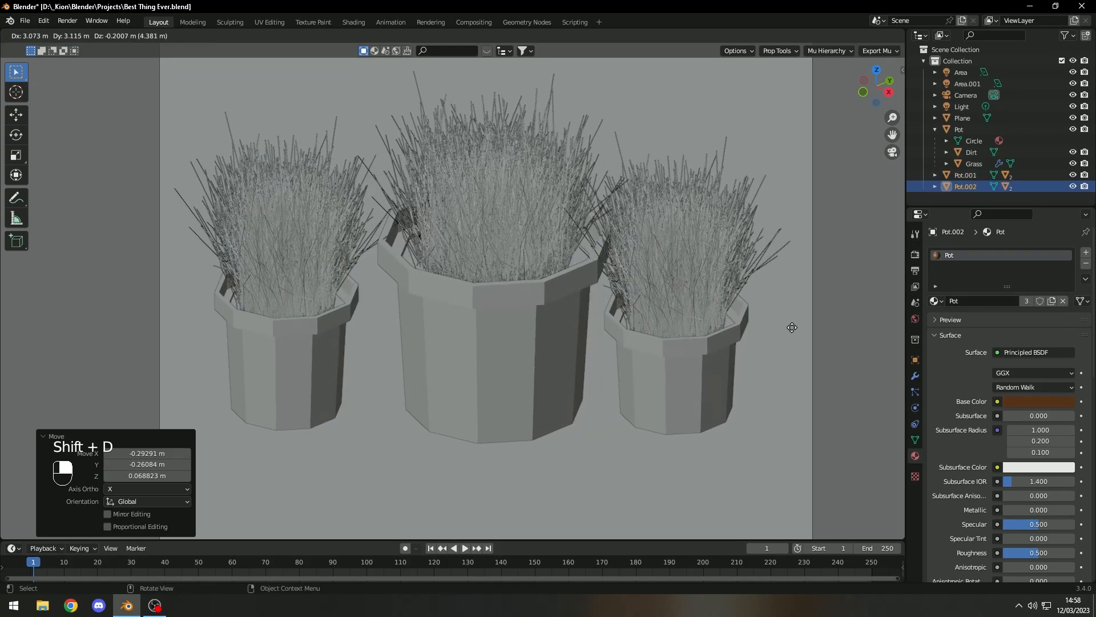
click(792, 327)
key(g)
click(624, 478)
Move the second small pot about 0.68 m along X, and slide it along Y to stand front-right of the large pot
key(g)
key(g)
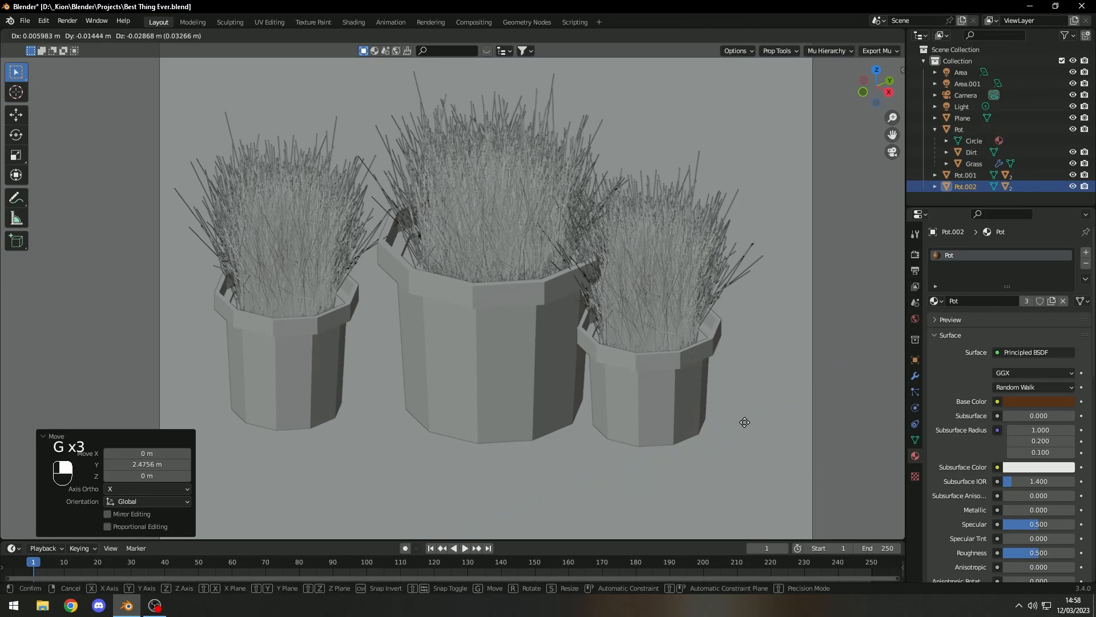
key(x)
click(786, 474)
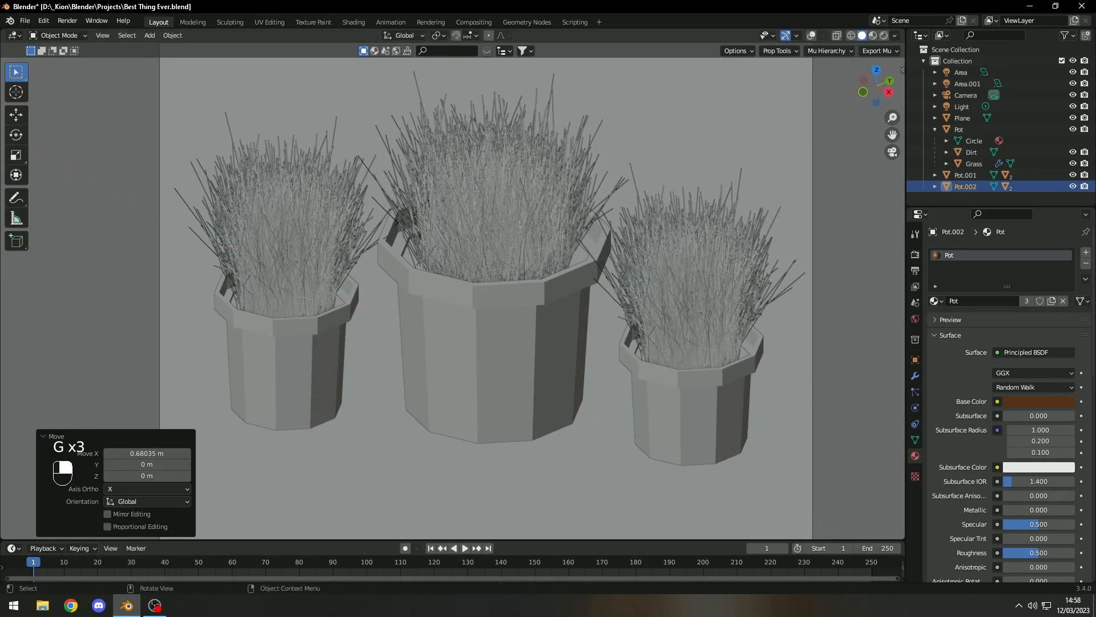
key(g)
key(y)
click(570, 418)
click(448, 343)
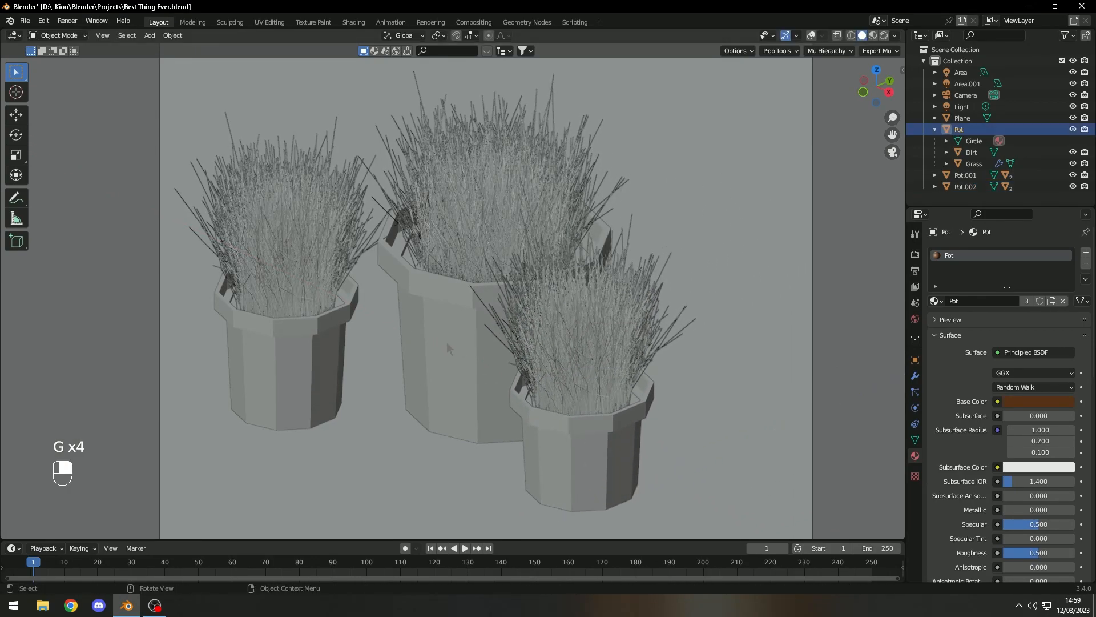
click(608, 435)
key(KP_0)
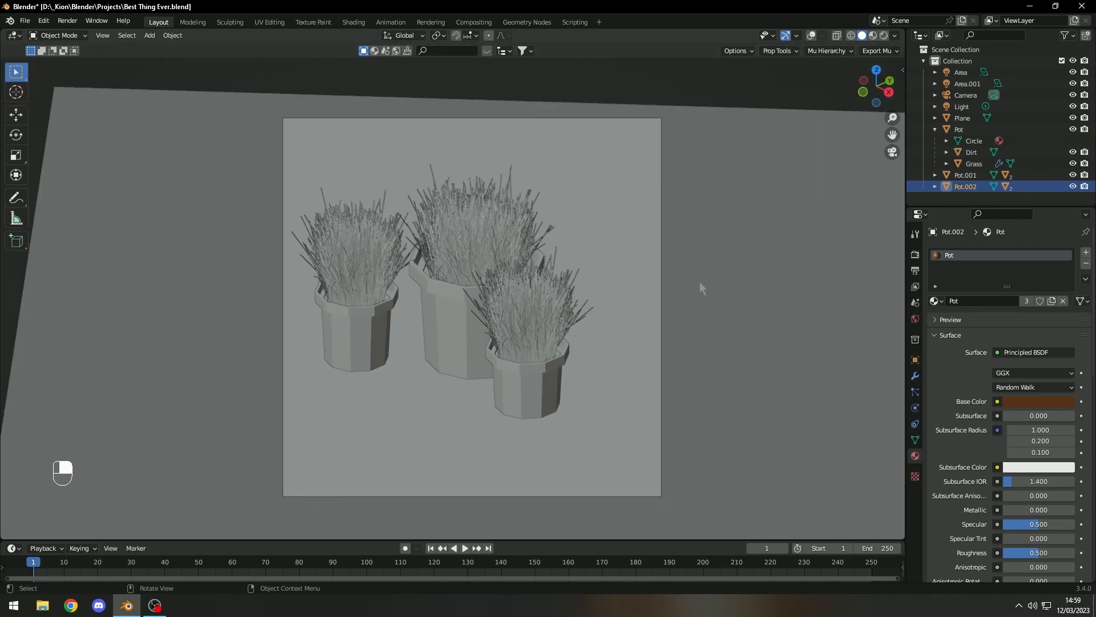
click(658, 292)
key(g)
right_click(648, 296)
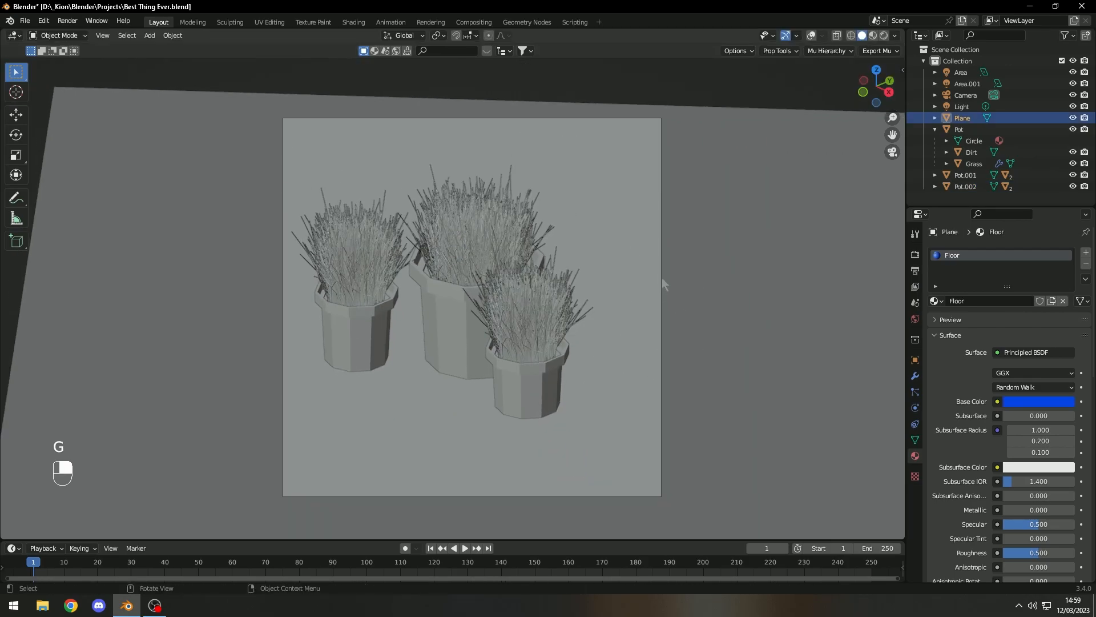
Move the camera about -0.45 m in X and 0.17 m in Y of the view to center the three pots in frame
click(965, 95)
key(g)
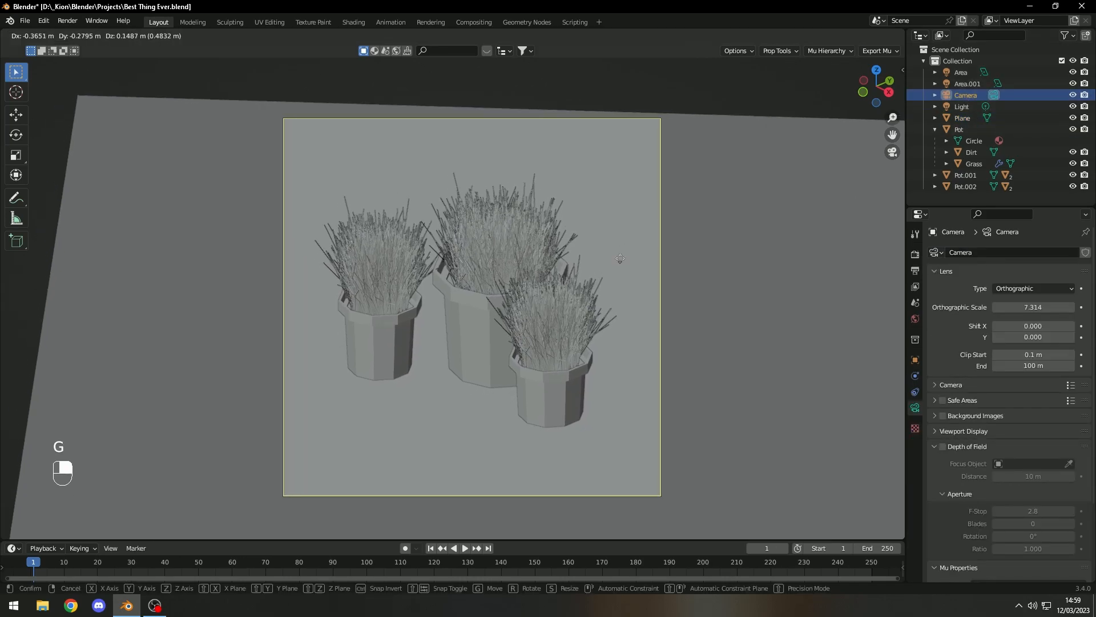
click(615, 252)
Preview the scene in Rendered viewport shading and render the final image
key(z)
click(670, 236)
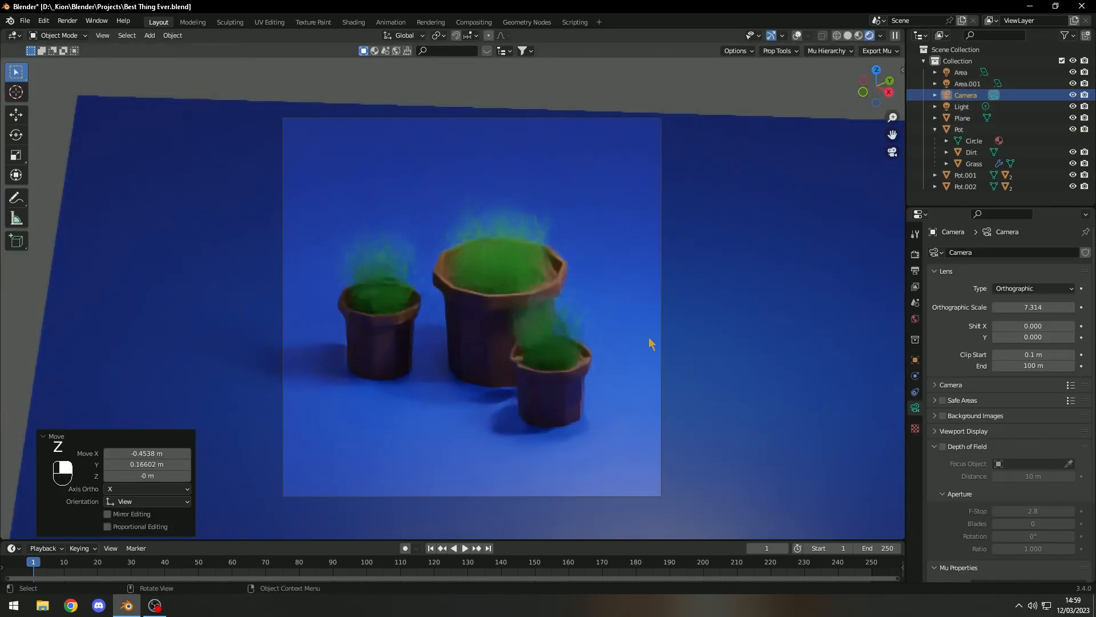
click(798, 35)
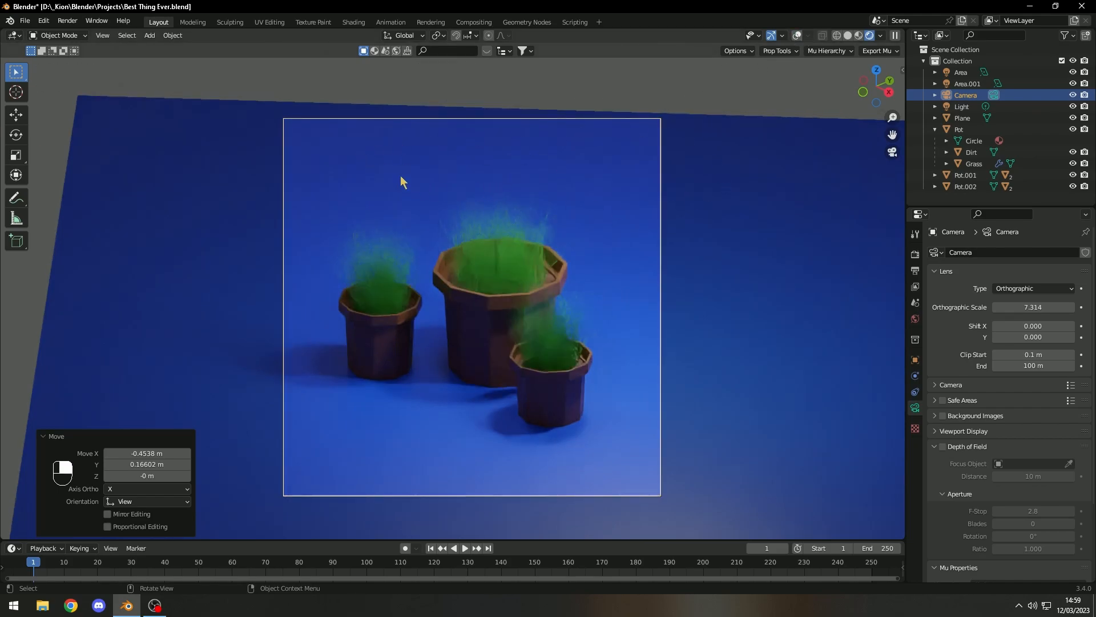
click(65, 21)
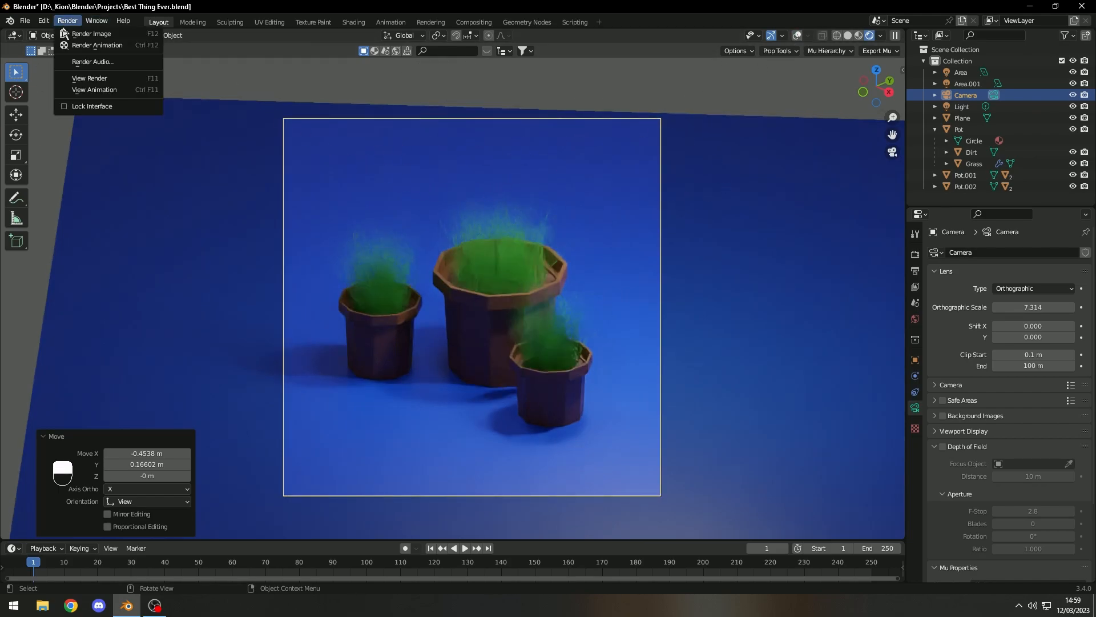
click(65, 33)
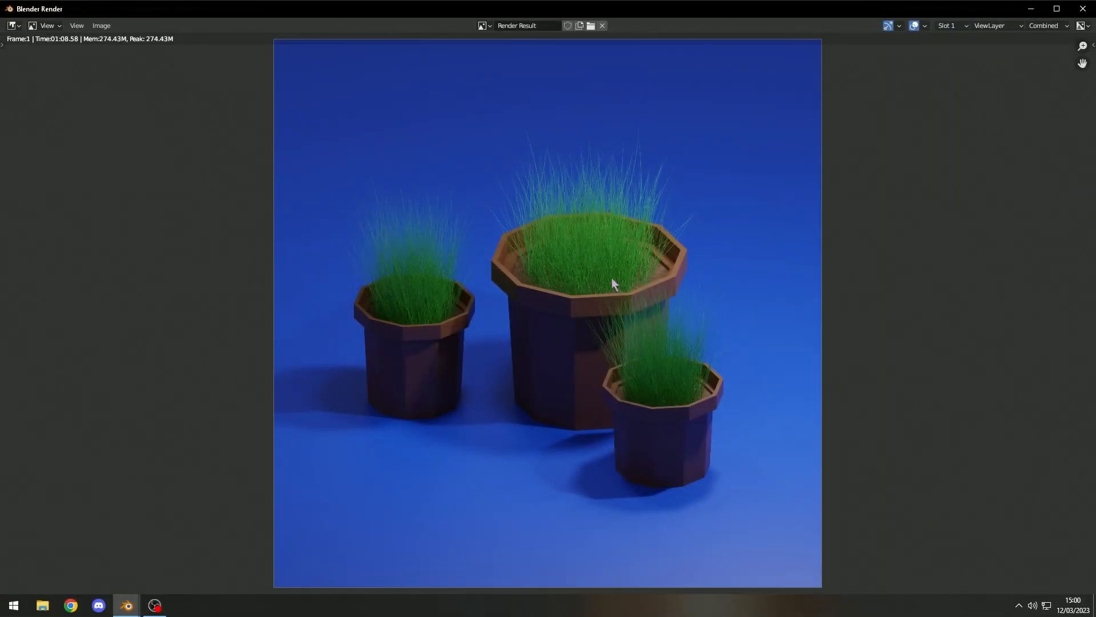
Examine the finished render of the three potted plants at different zoom levels
scroll(614, 283, down, 1)
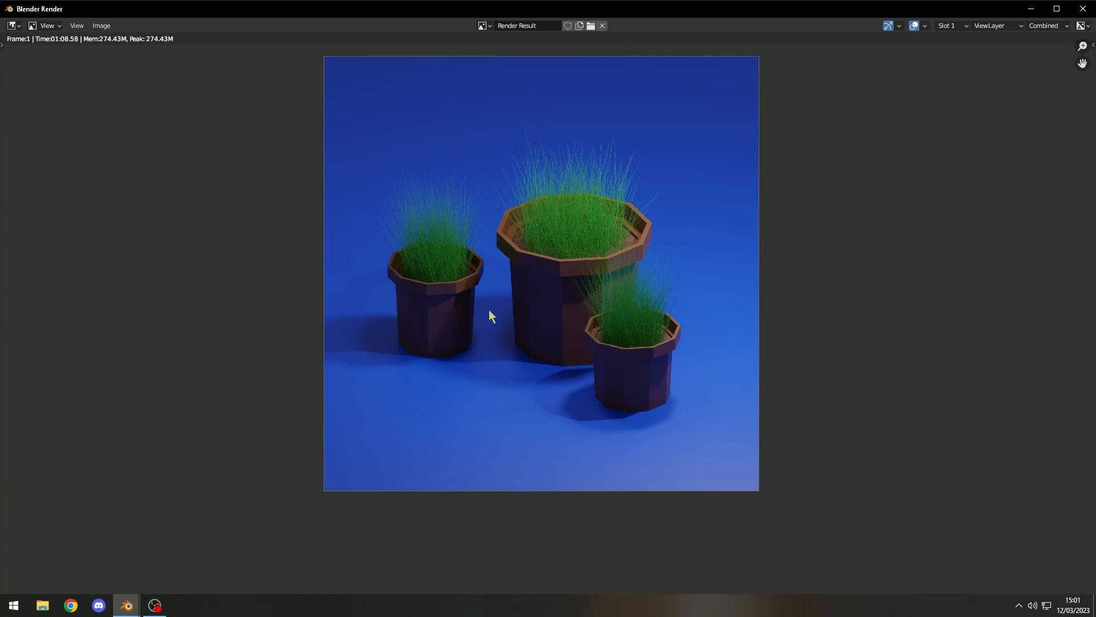
middle_drag(546, 303, 536, 269)
scroll(556, 254, up, 1)
middle_drag(611, 297, 648, 341)
scroll(687, 362, down, 3)
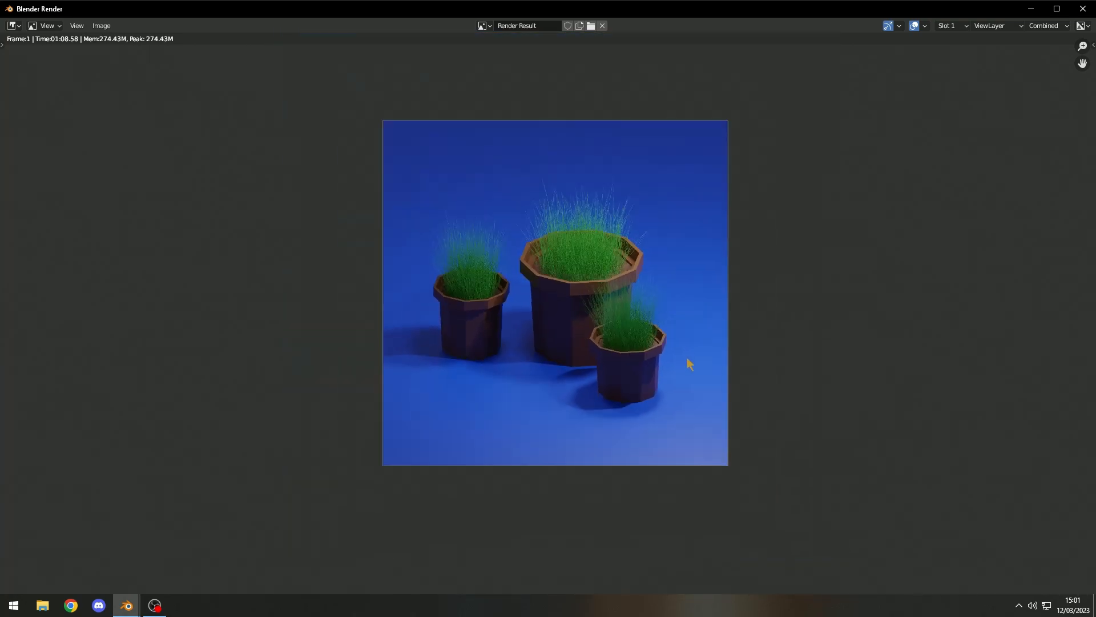
scroll(599, 318, up, 2)
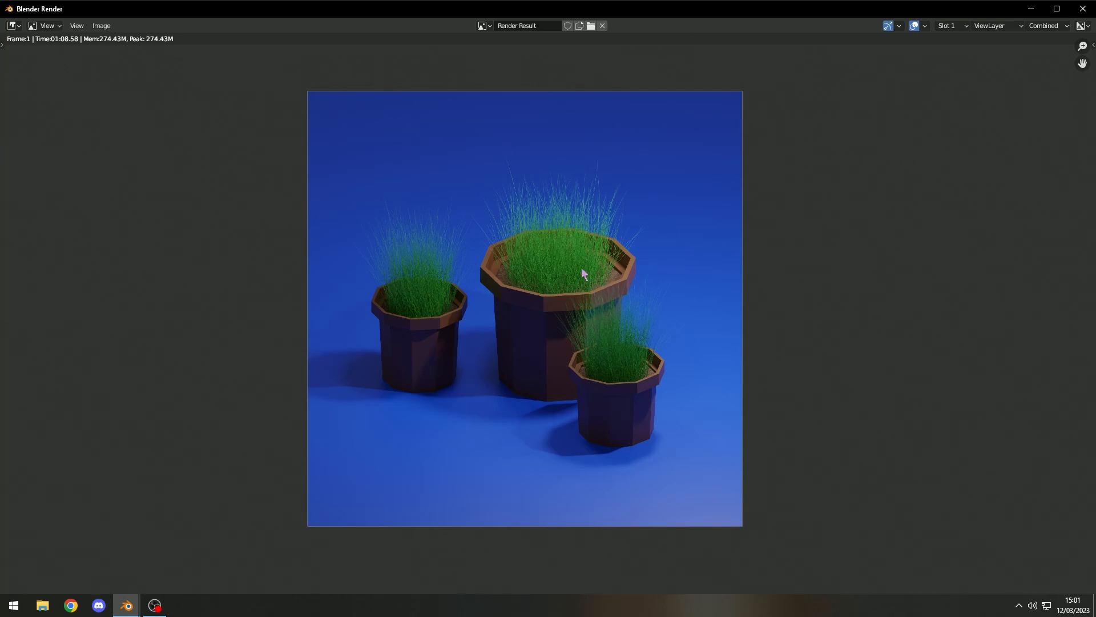
scroll(563, 249, up, 1)
scroll(557, 245, down, 1)
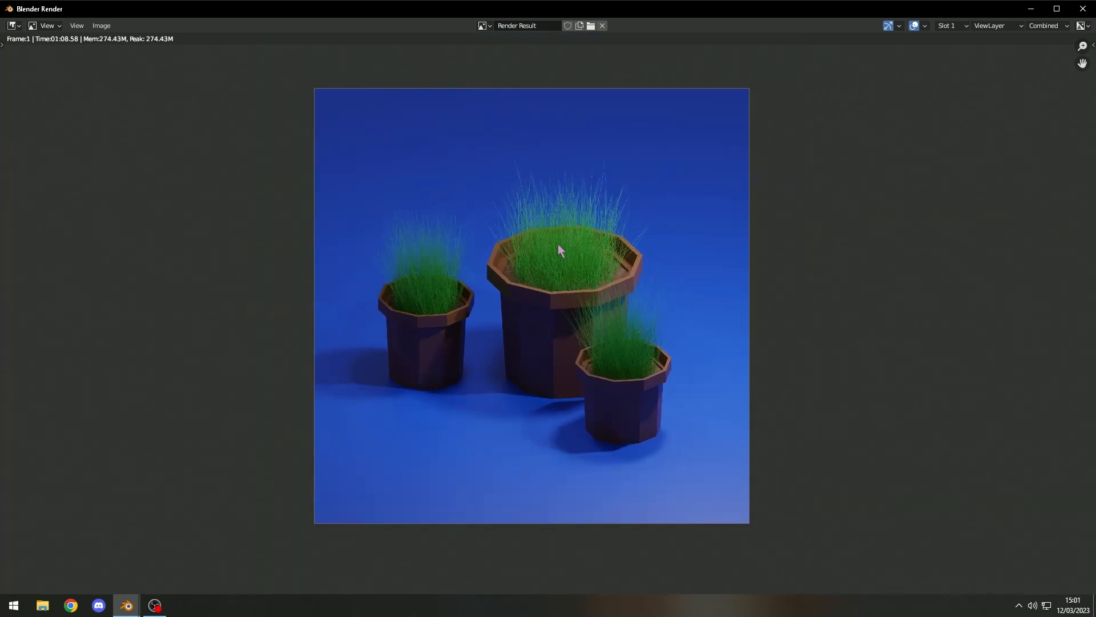